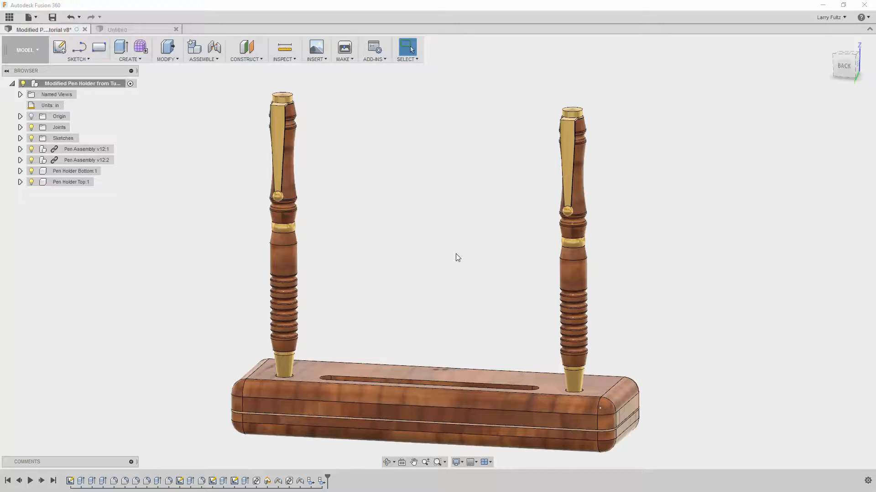
Examine the finished pen holder assembly, including the pens, the top and bottom holder parts, the pen holes and the slot
mouse_move(451, 261)
shift+middle_down()
mouse_move(448, 272)
mouse_move(442, 260)
shift+middle_up()
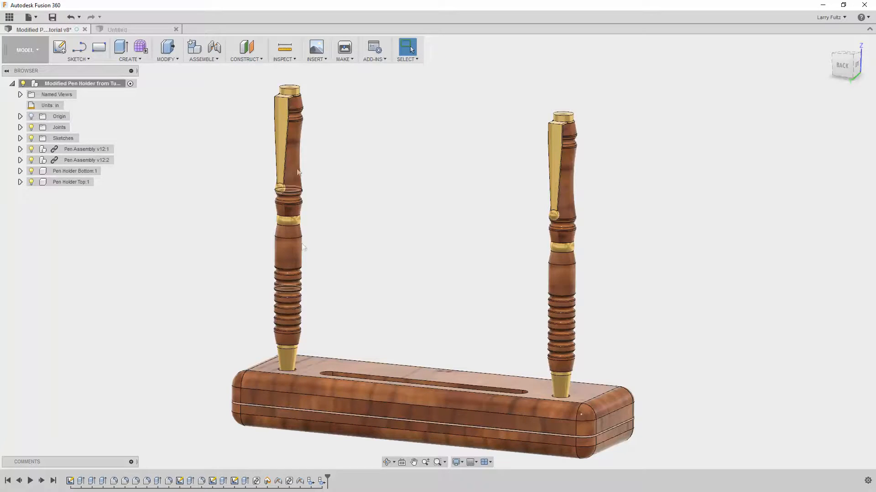
click(288, 253)
click(285, 179)
click(292, 172)
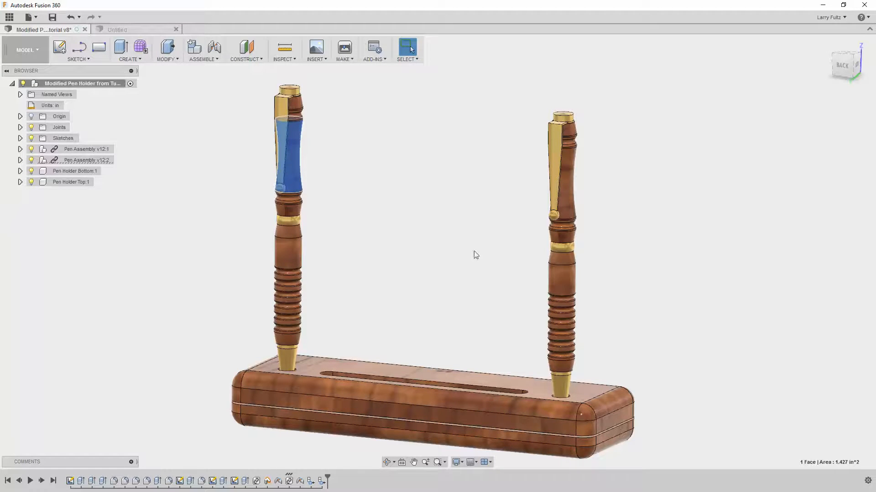
shift+middle_drag(406, 295, 386, 354)
click(381, 358)
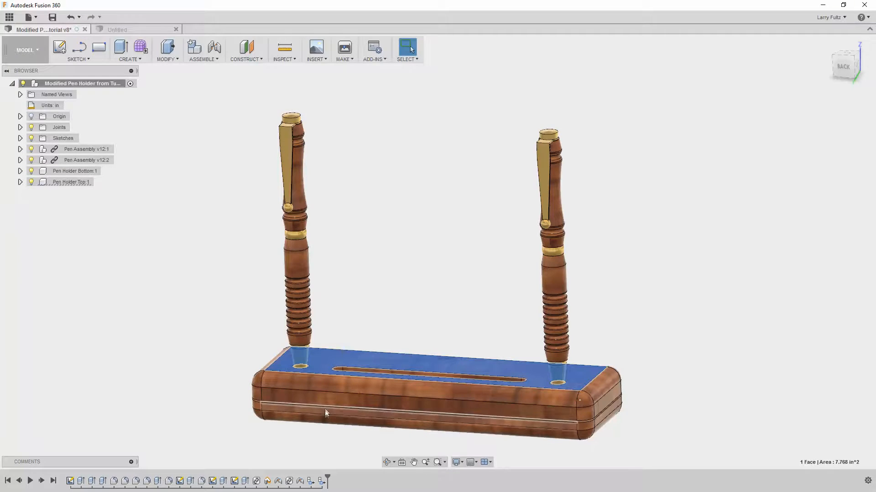
click(325, 413)
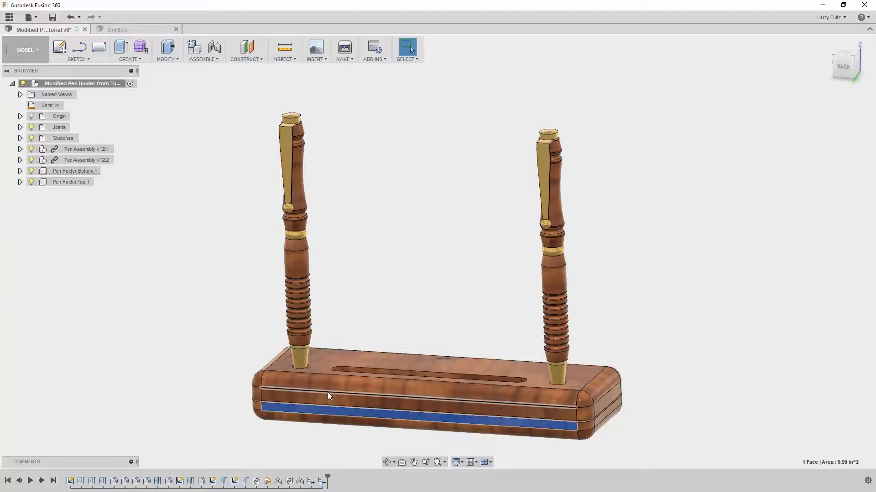
click(409, 315)
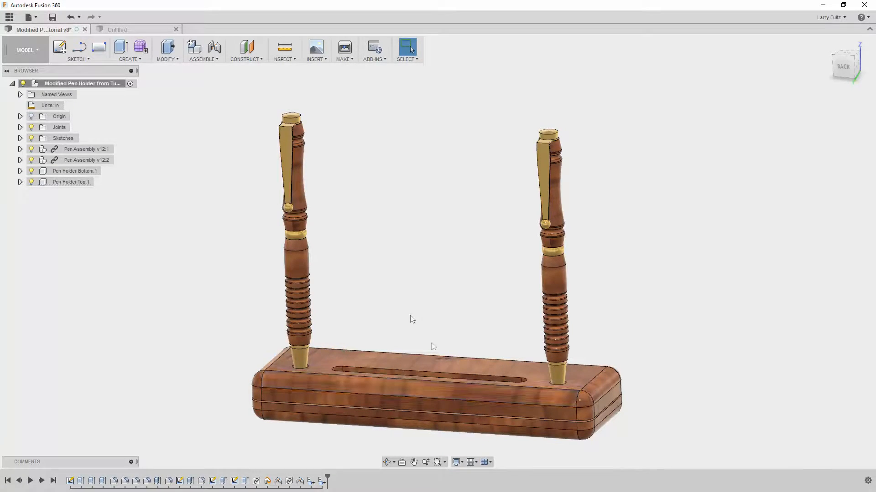
scroll(414, 385, up, 3)
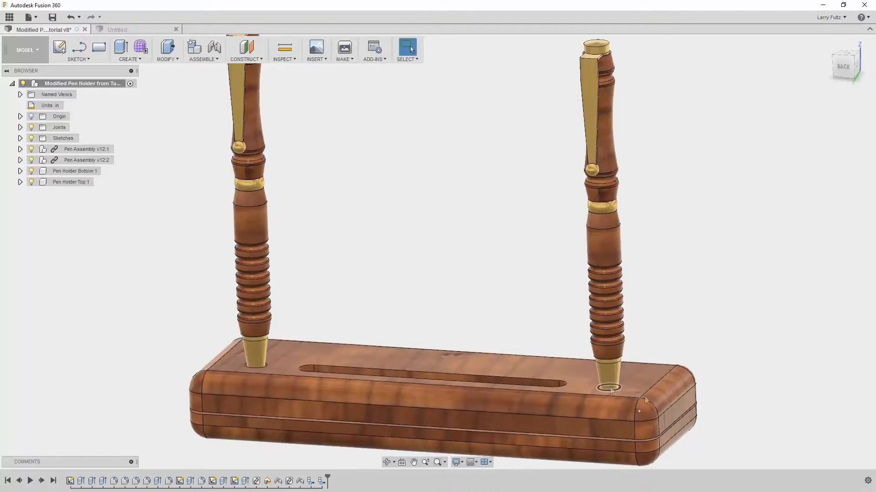
shift+middle_drag(489, 365, 494, 393)
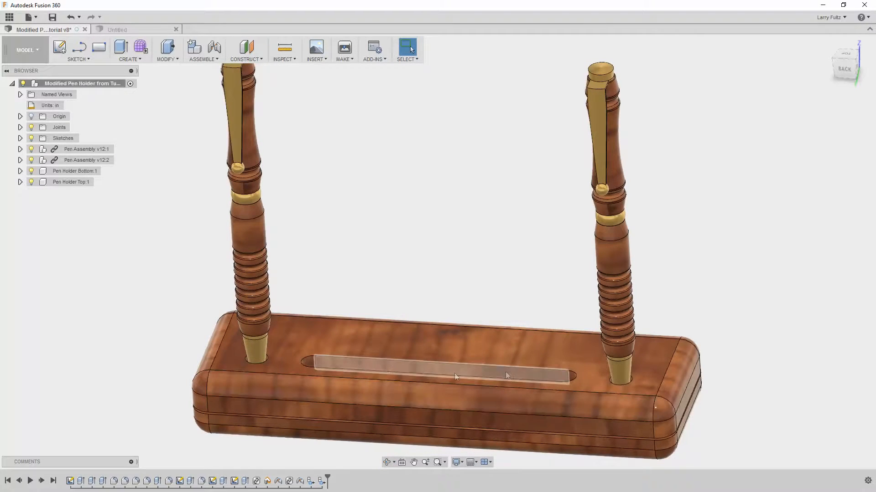
shift+middle_drag(411, 321, 410, 286)
scroll(411, 286, down, 1)
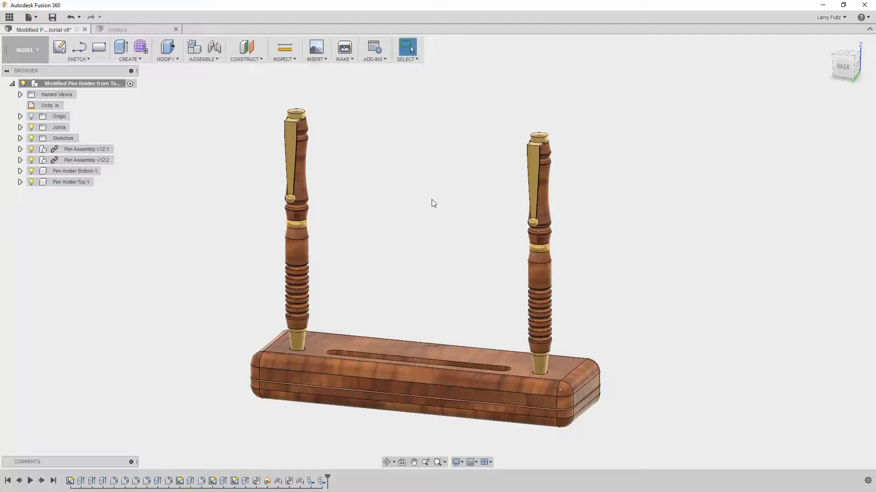
Switch to the untitled design and sketch a rectangle about 3.93 in wide from the origin on the front plane
click(128, 30)
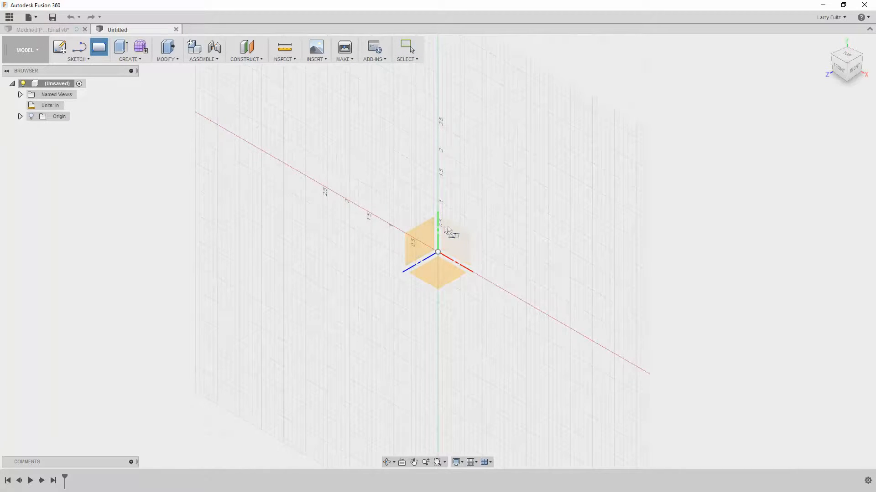
click(448, 230)
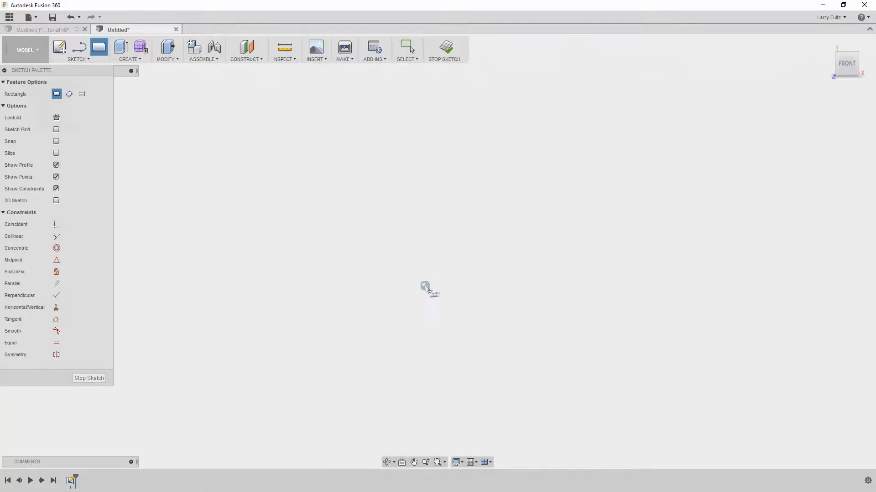
click(425, 286)
click(670, 395)
Dimension the rectangle to 6.5 in wide and 2 in high
key(d)
click(578, 286)
click(569, 264)
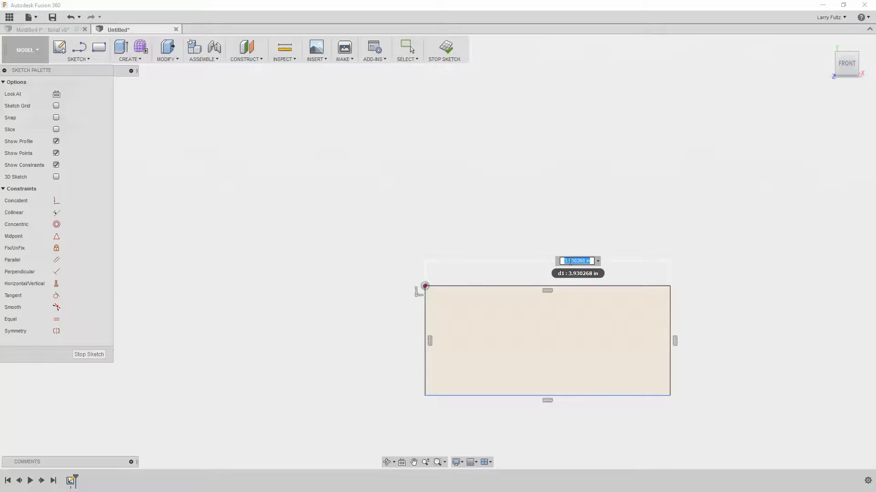
text(6.5)
key(Return)
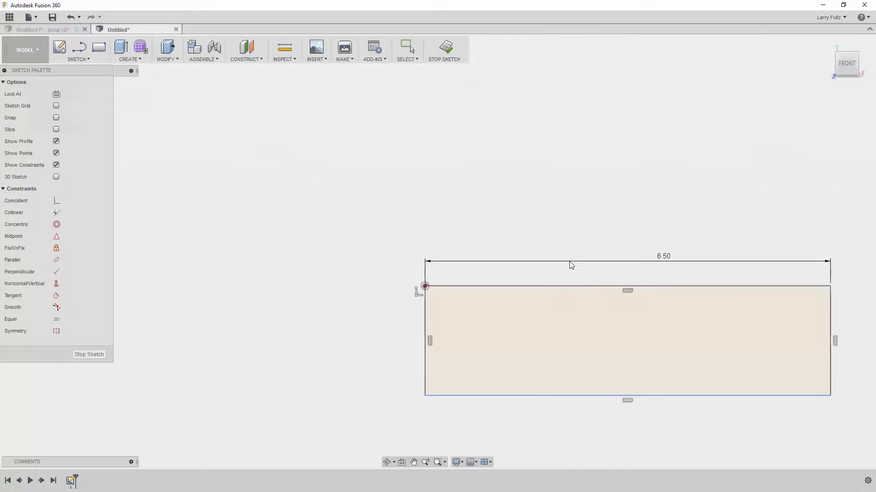
click(424, 322)
click(401, 328)
text(2)
key(Return)
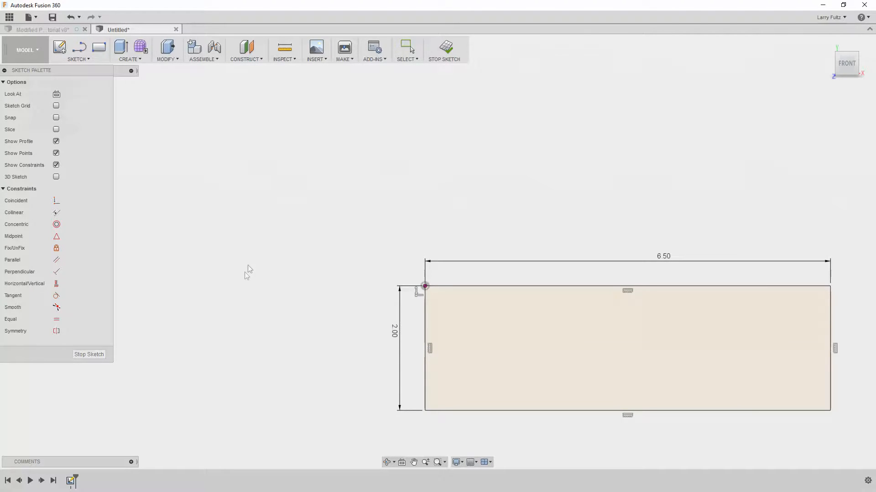
Draw a vertical and a horizontal centre line joining the midpoints of the rectangle's opposite sides
scroll(542, 326, down, 1)
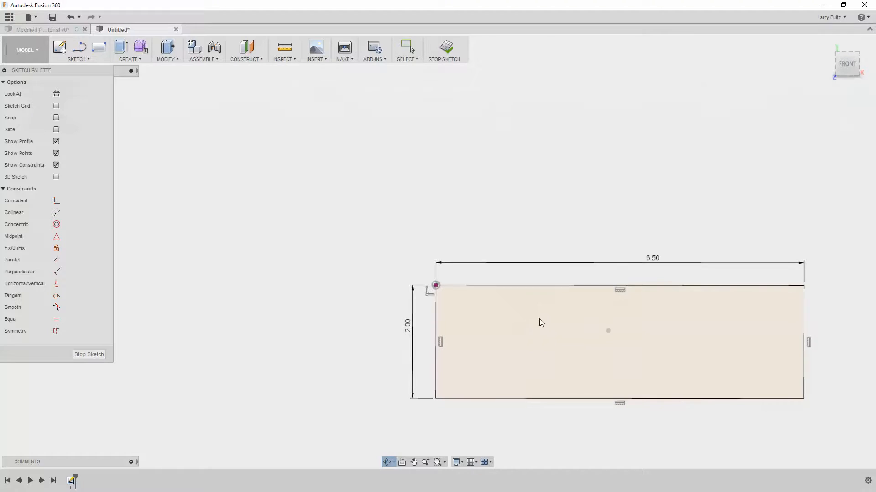
middle_click(620, 250)
middle_click(621, 250)
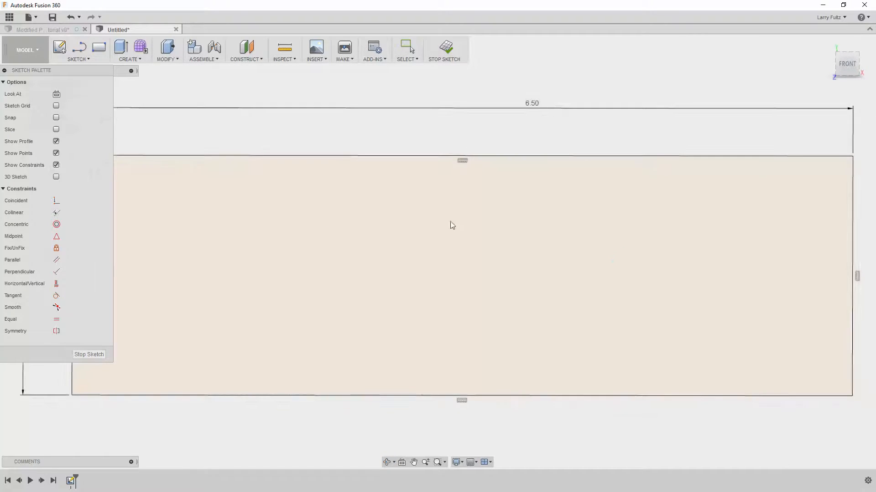
scroll(311, 187, up, 1)
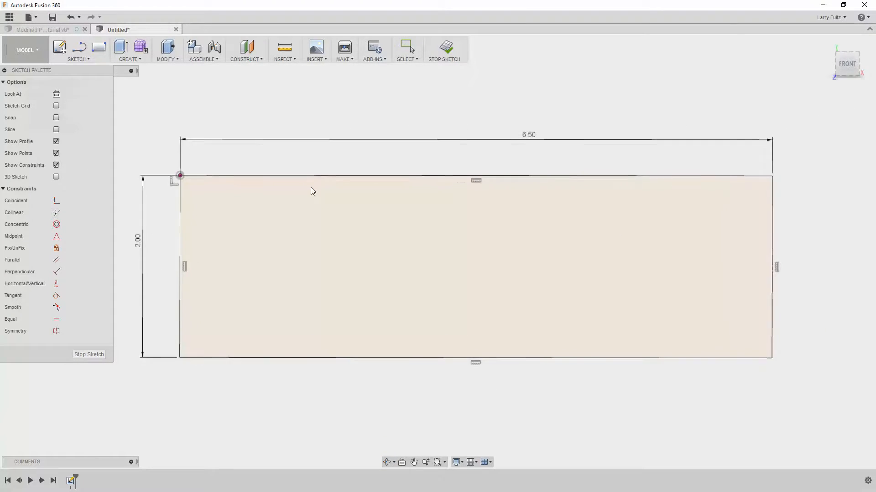
scroll(314, 201, down, 1)
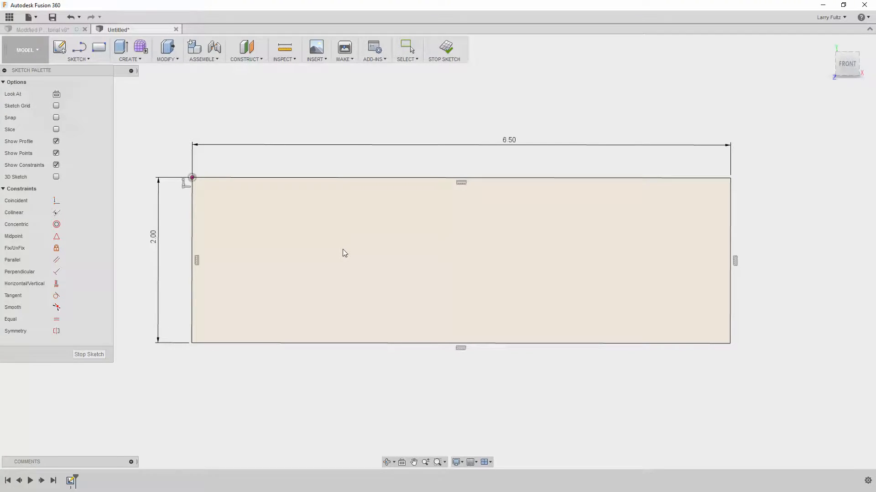
key(l)
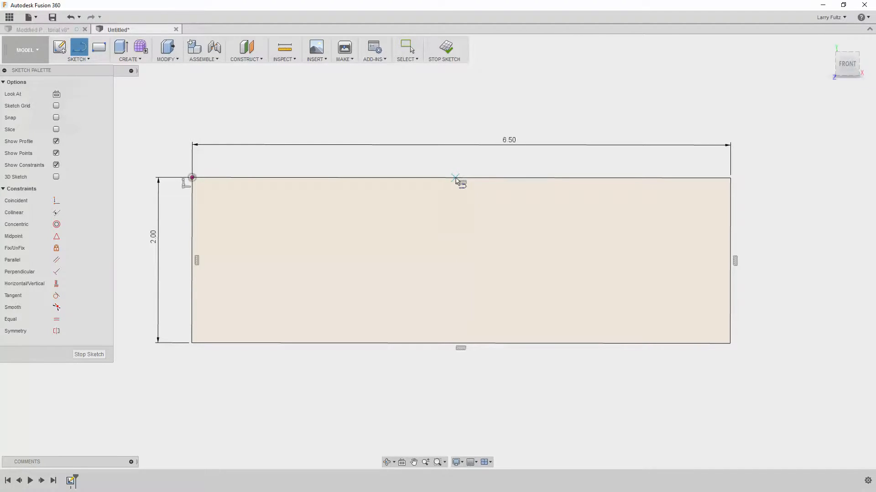
click(462, 178)
double_click(462, 344)
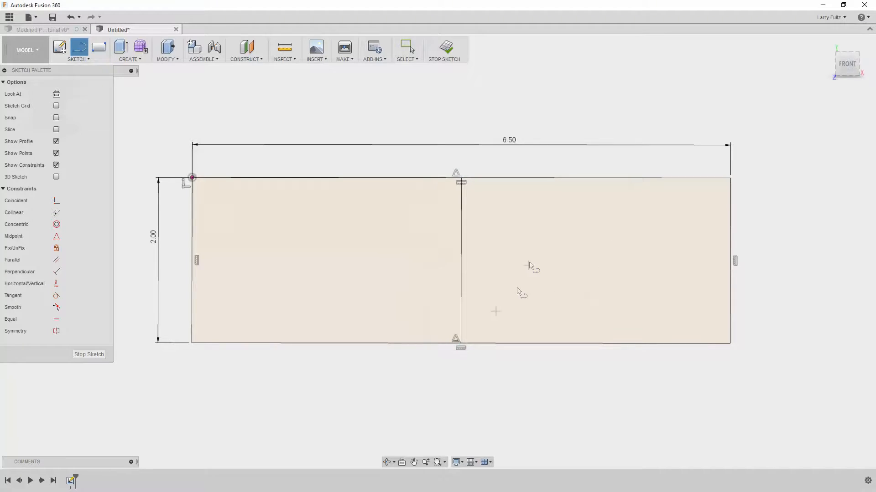
click(192, 260)
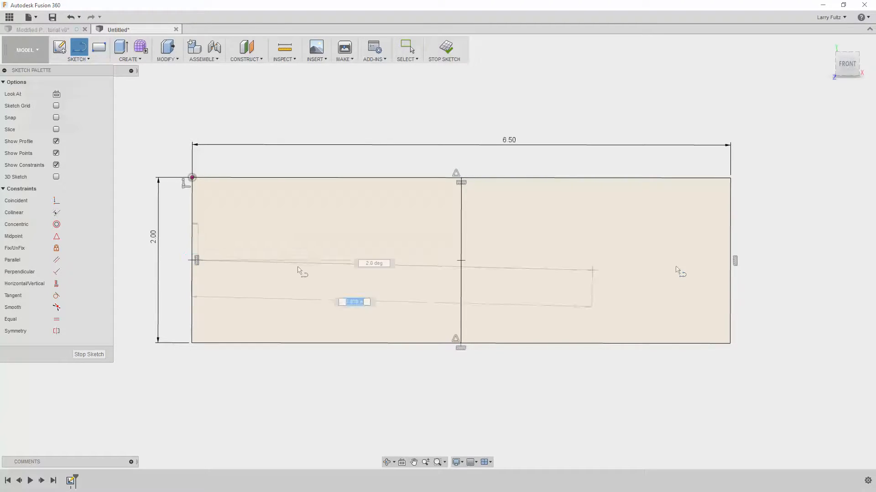
click(730, 267)
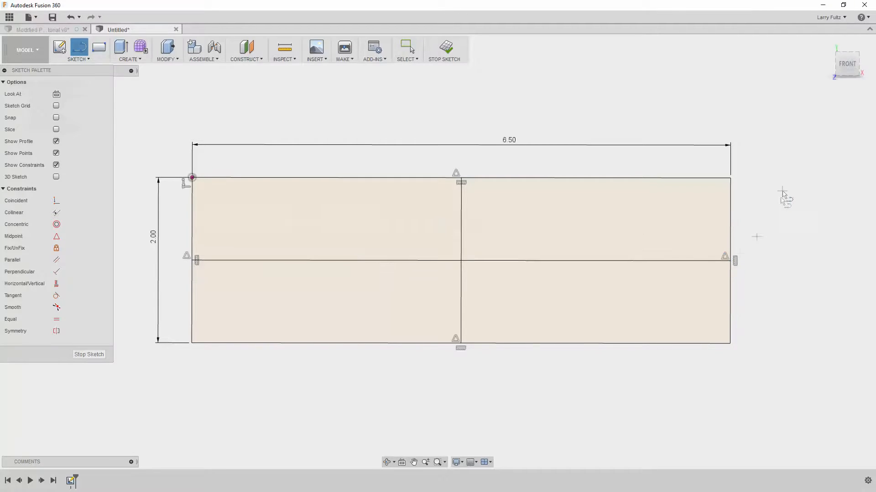
key(Escape)
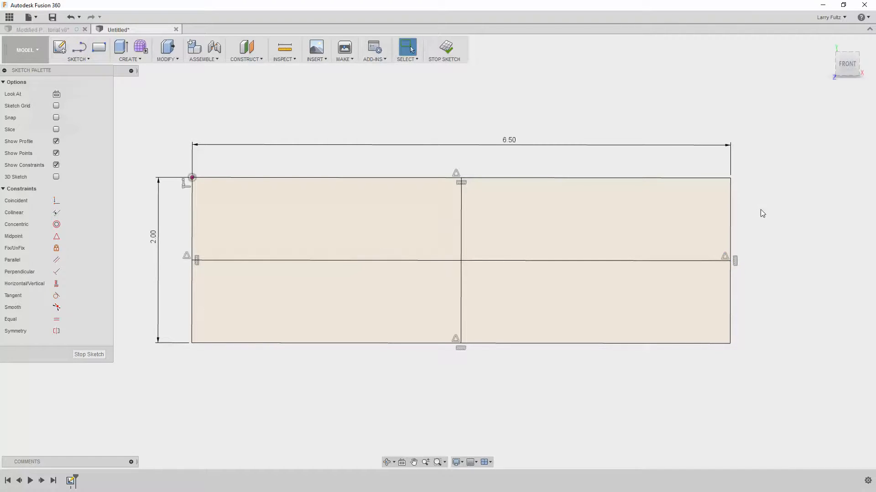
Convert both centre lines of the rectangle to construction lines
click(571, 261)
click(461, 275)
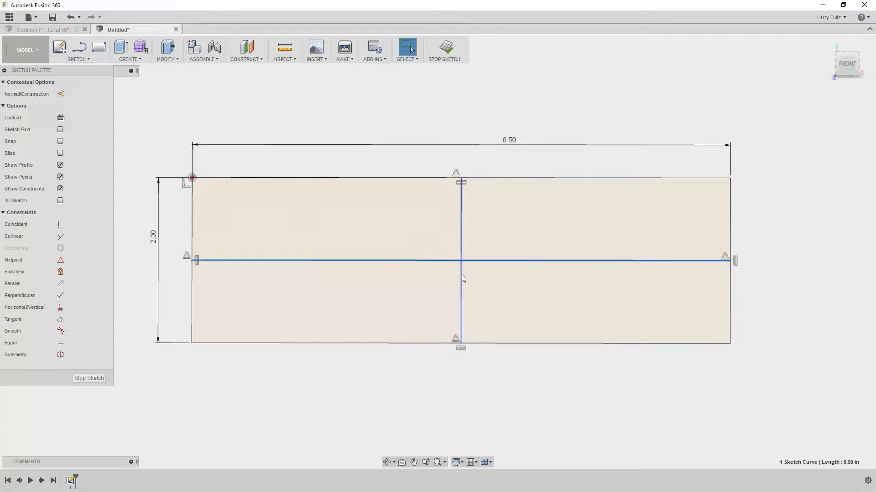
key(x)
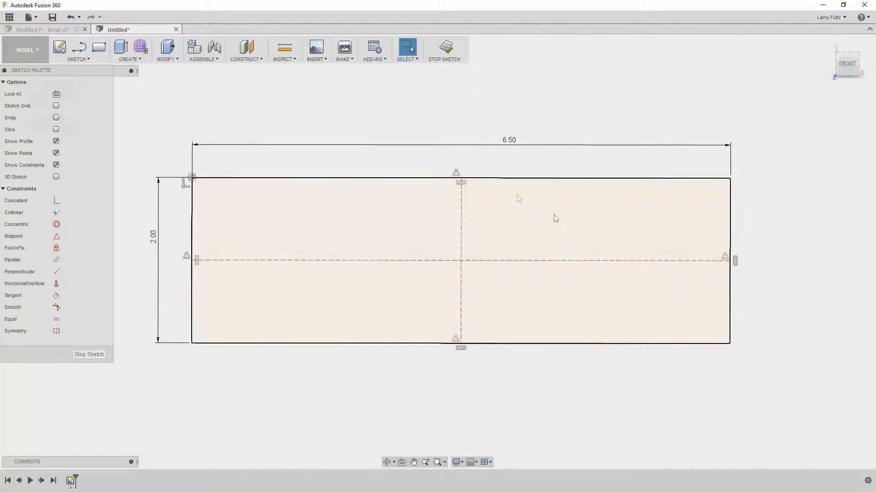
Draw two nested center rectangles from the centre lines' intersection, the larger about 6.09 in wide and both inside the outer rectangle
key(s)
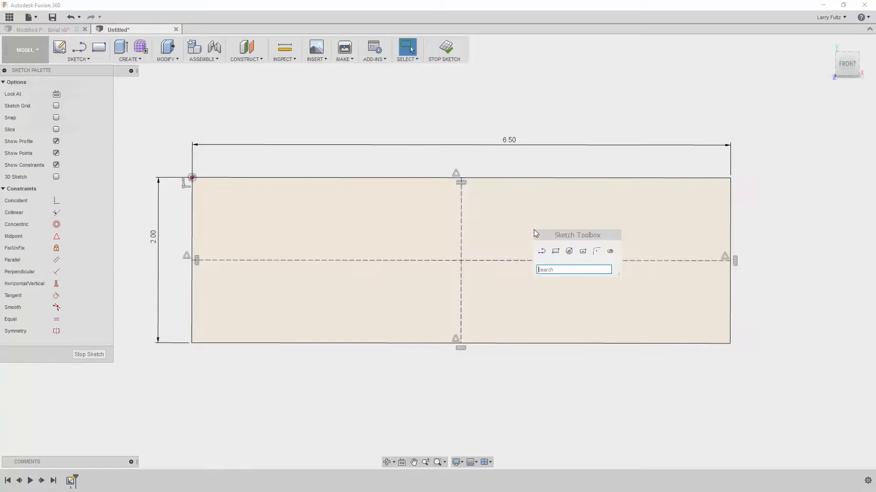
click(584, 251)
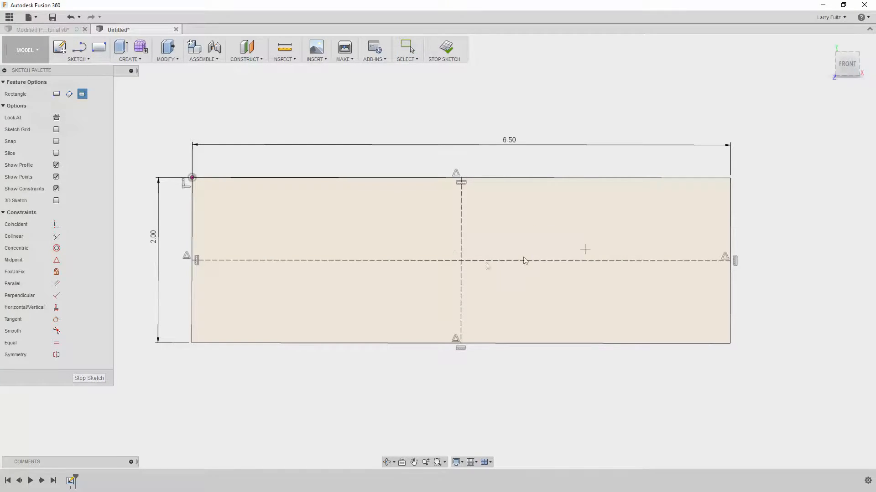
click(461, 263)
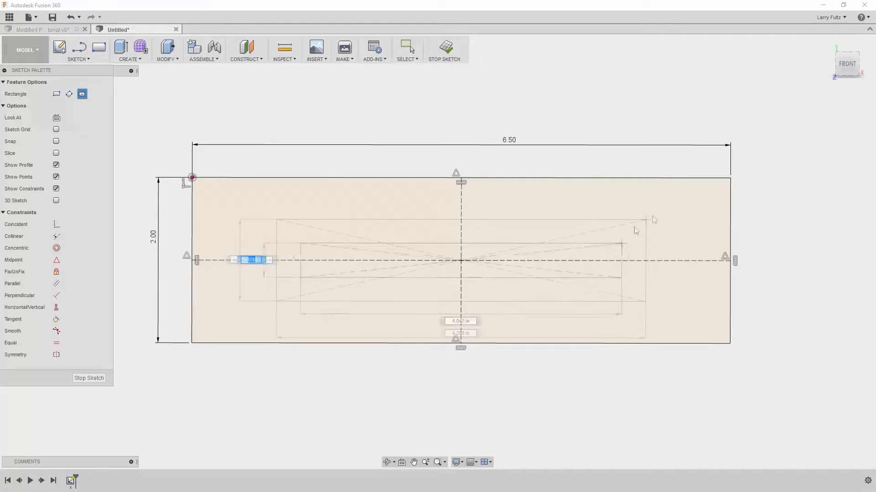
click(714, 188)
click(462, 263)
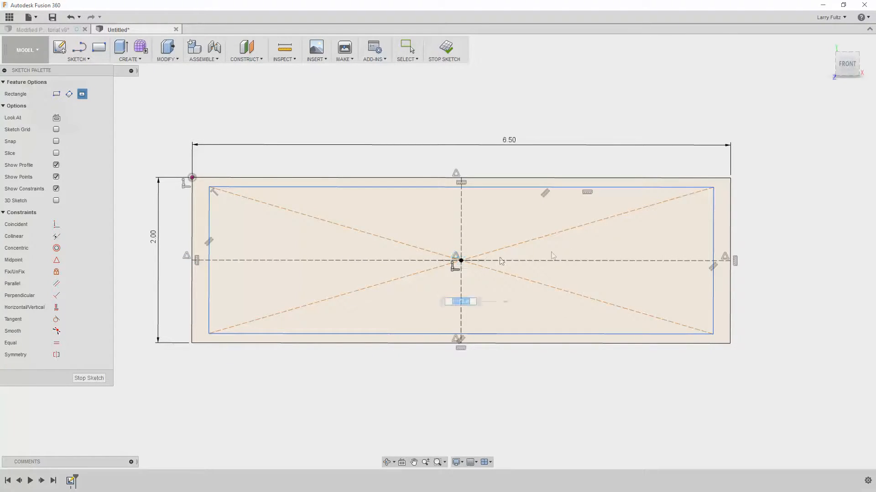
click(682, 203)
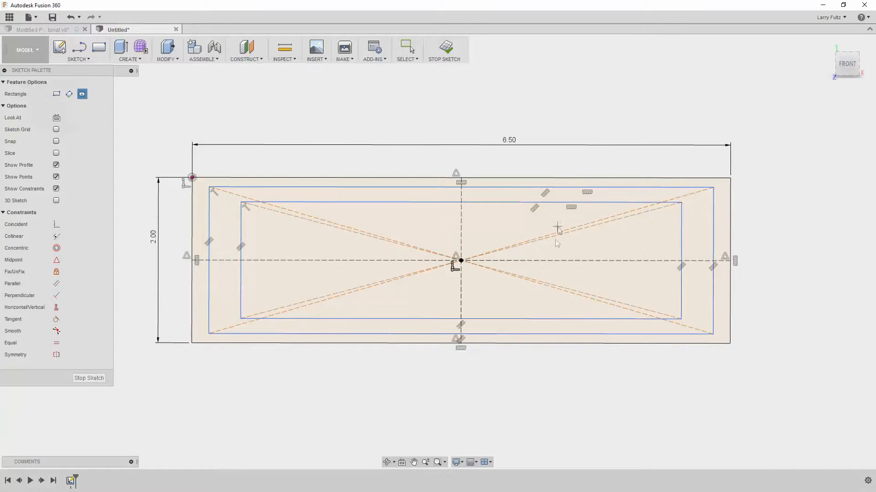
scroll(554, 239, down, 3)
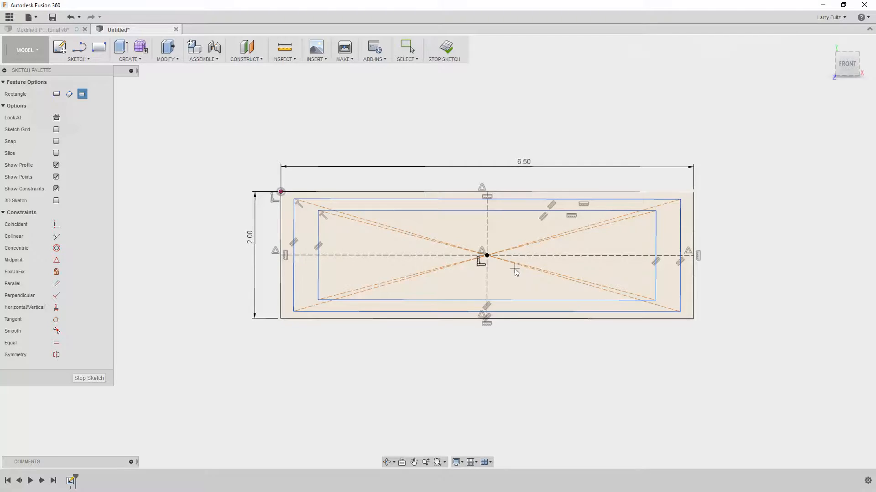
key(Escape)
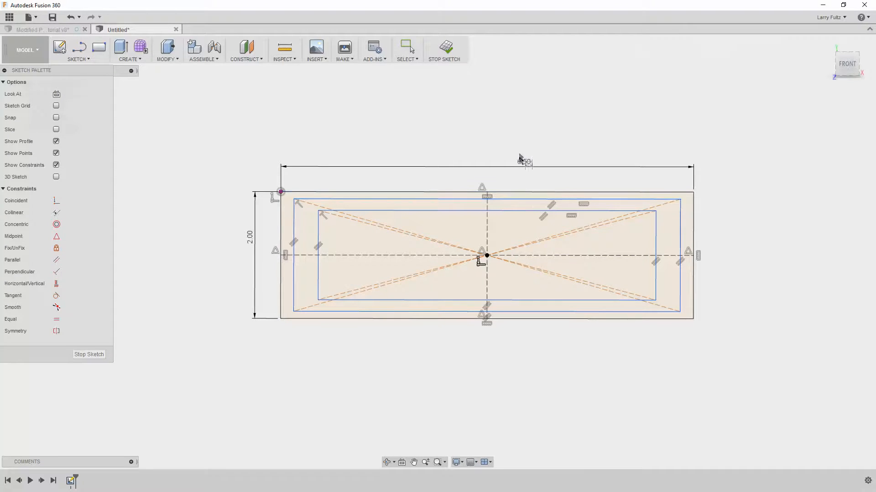
Move the 6.50 and 2.00 dimensions farther out and dimension the larger inner rectangle's width to 6.24 in
drag(522, 160, 517, 99)
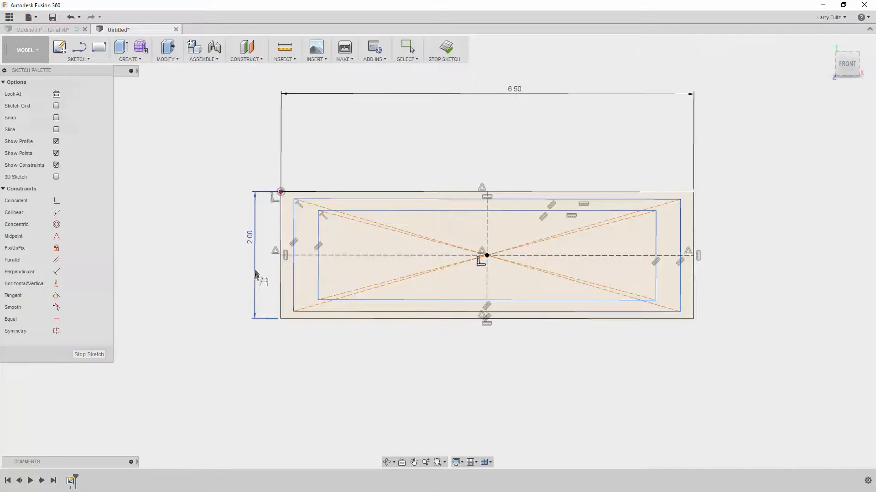
drag(250, 238, 155, 245)
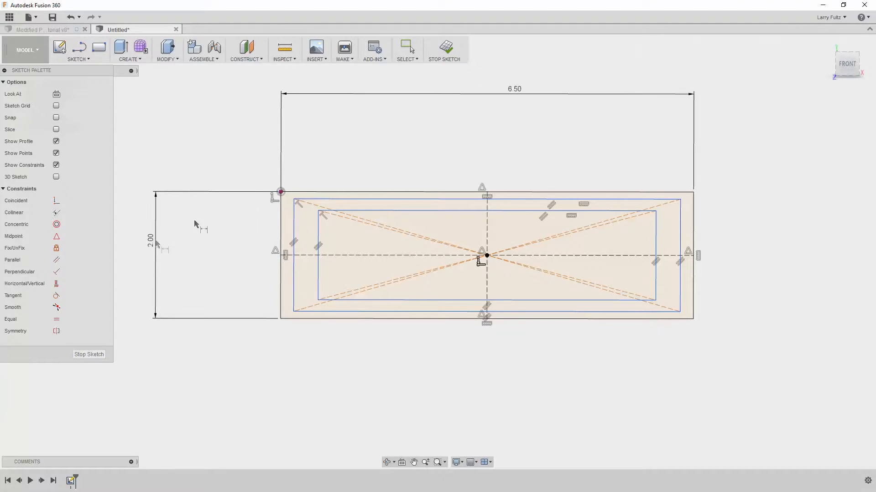
click(420, 199)
key(d)
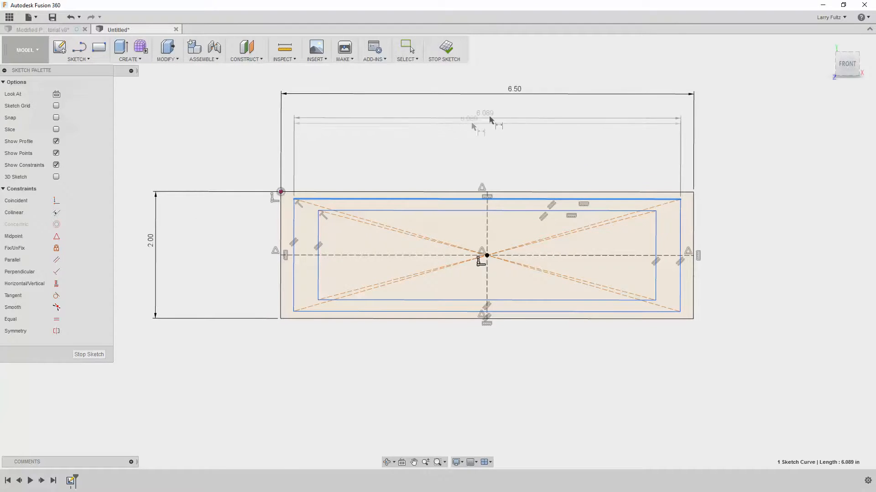
click(509, 115)
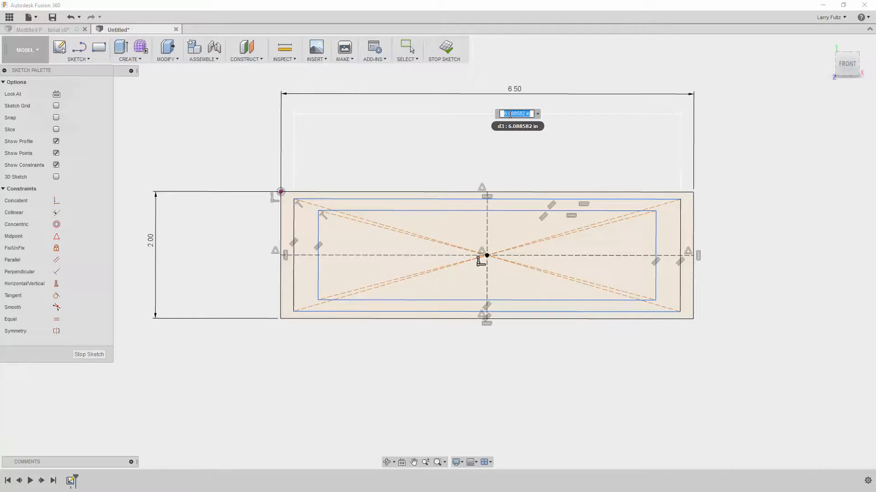
text(6.24)
key(Return)
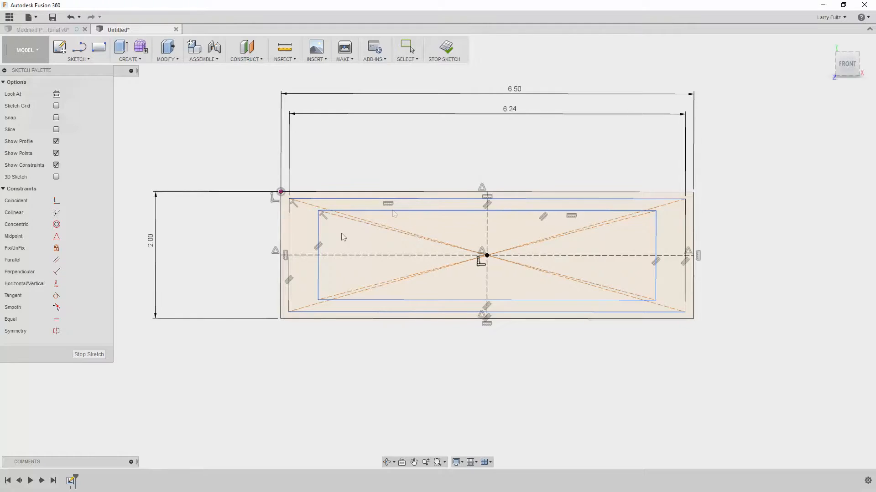
Dimension the larger inner rectangle's height to 1.74 in
click(289, 233)
click(175, 244)
text(1.74)
key(Return)
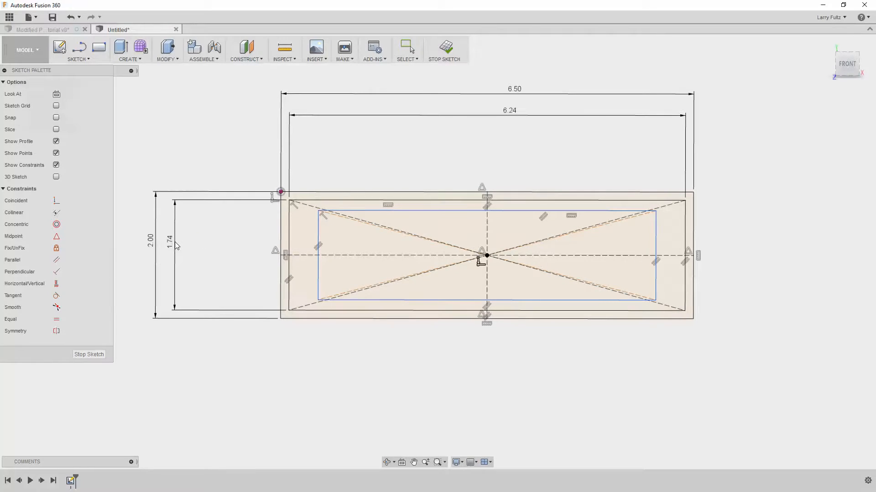
Dimension the innermost rectangle's width to 6.125 in
click(413, 211)
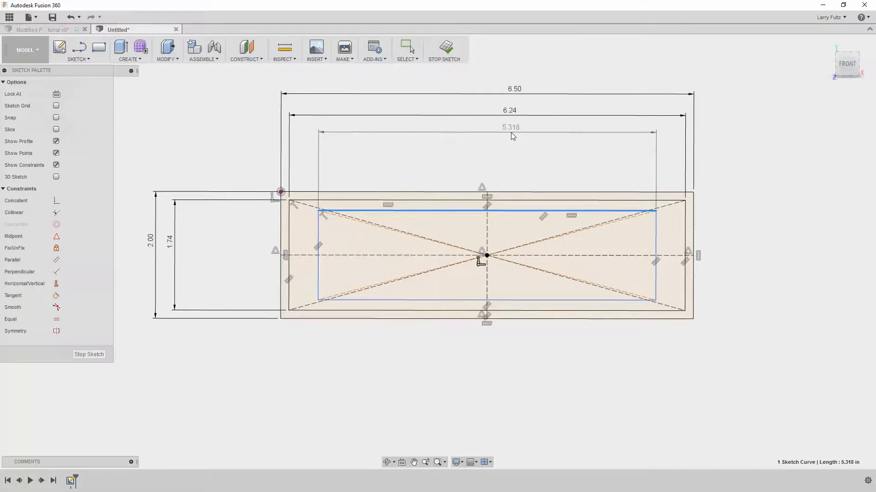
click(511, 132)
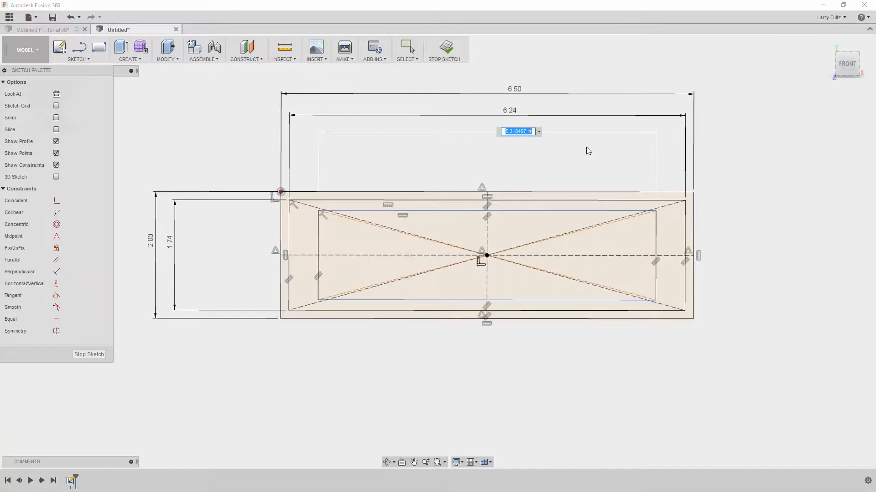
text(6.125)
key(Return)
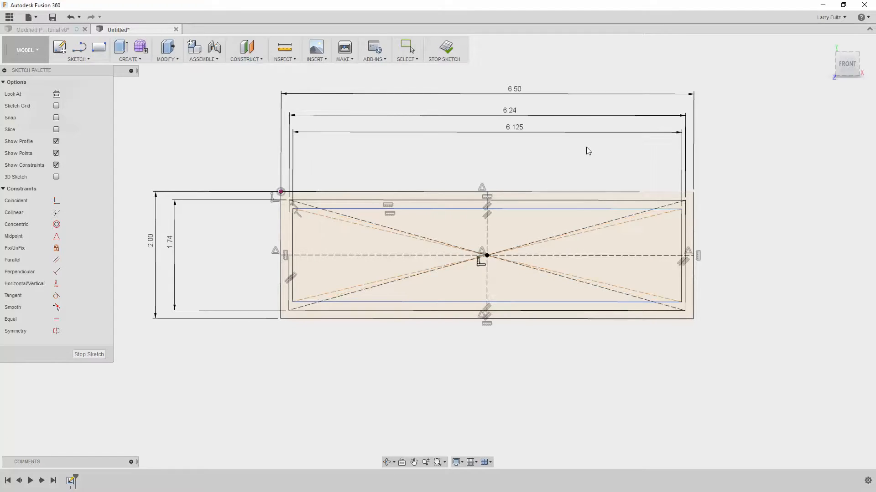
Try to change the innermost rectangle's width to 6 in and back to 6.125 in
double_click(521, 128)
text(6.125)
key(Return)
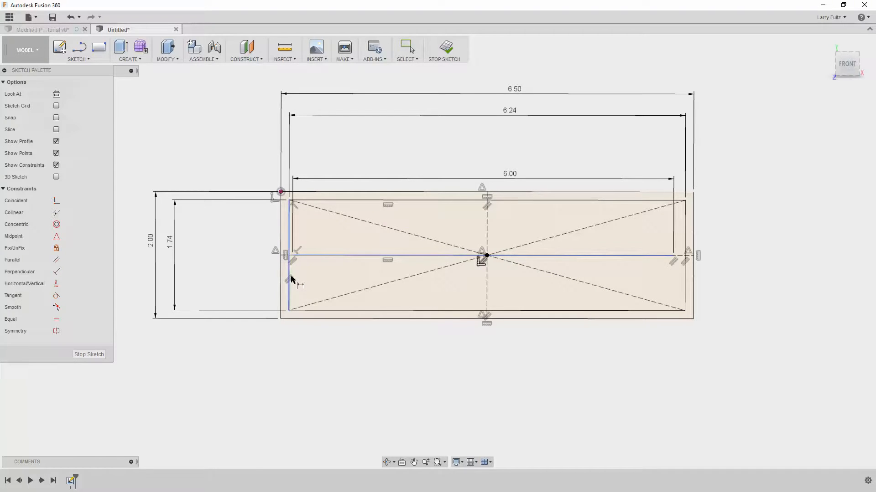
double_click(510, 175)
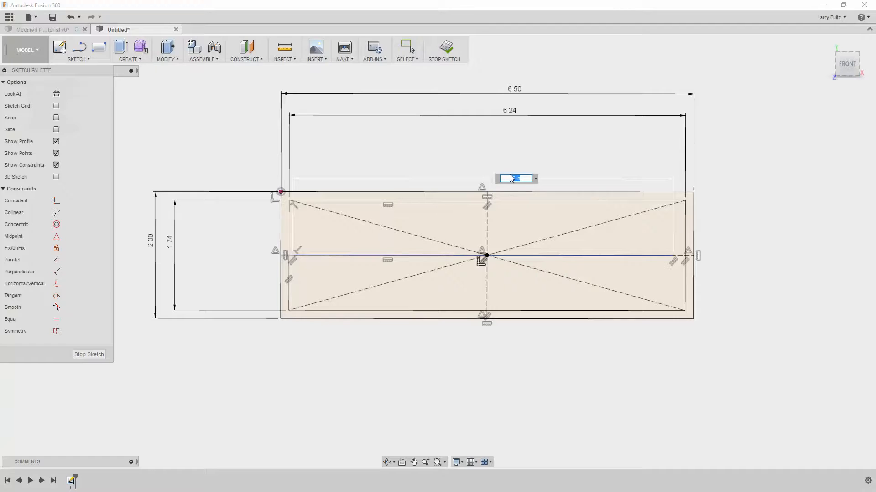
text(6.125)
key(Return)
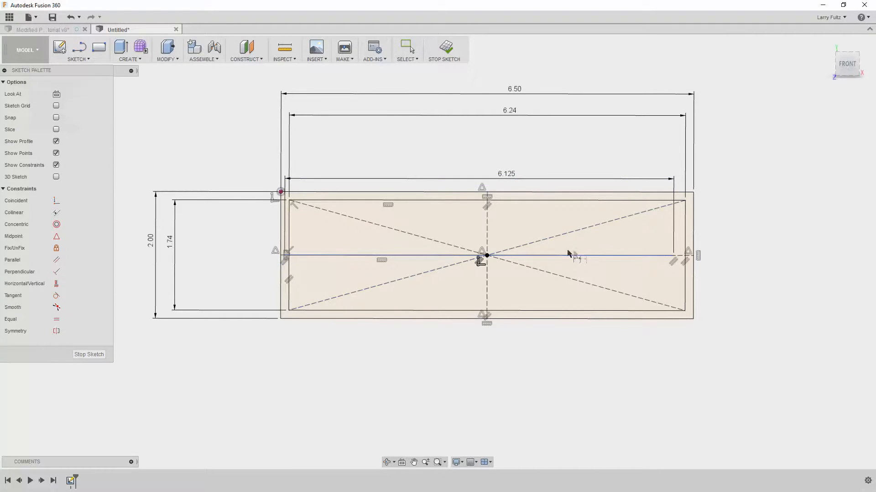
Undo the last two changes to the innermost rectangle's width
scroll(567, 250, up, 1)
mouse_move(574, 269)
shift+middle_down()
mouse_move(566, 228)
mouse_move(565, 254)
shift+middle_up()
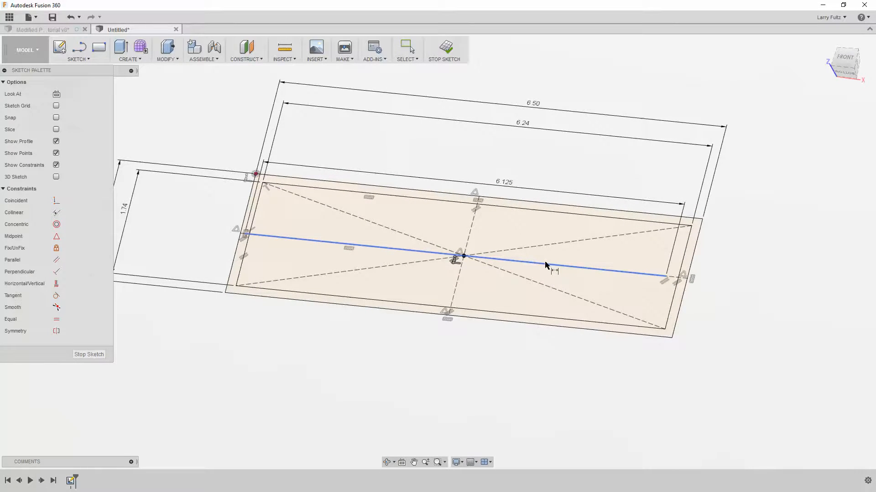
key(Escape)
key(ctrl+z)
key(ctrl+z)
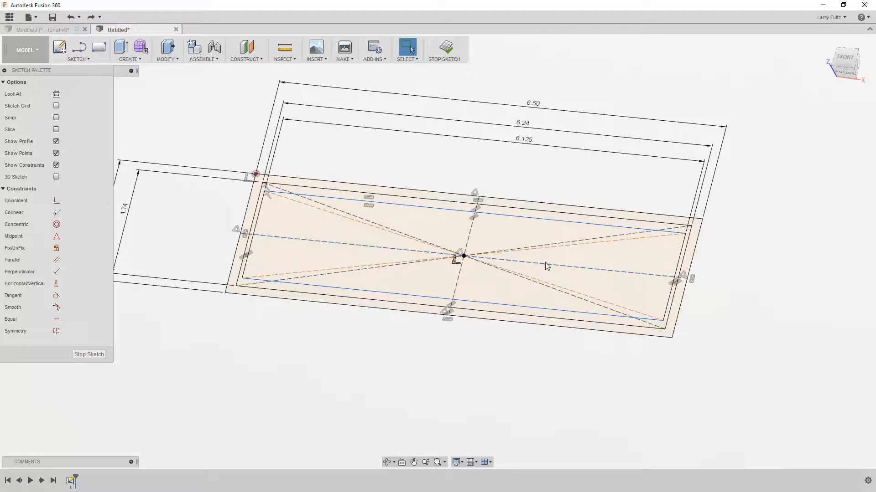
Try a 6 in width on the innermost rectangle once more and undo it
mouse_move(570, 239)
shift+middle_down()
mouse_move(572, 259)
mouse_move(559, 250)
mouse_move(572, 248)
mouse_move(557, 226)
shift+middle_up()
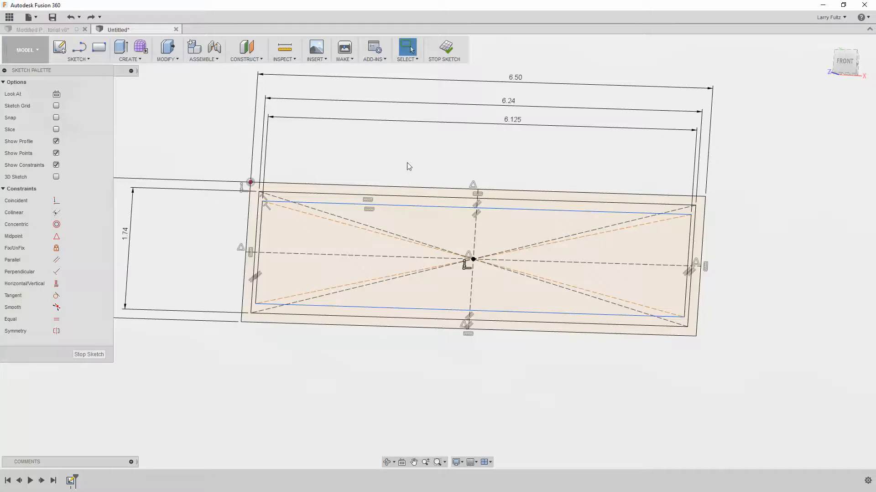
double_click(508, 120)
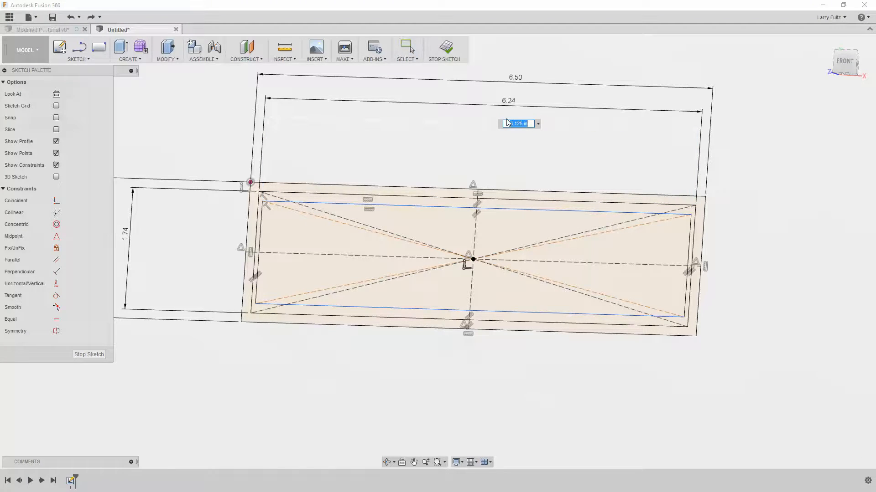
text(6)
key(Return)
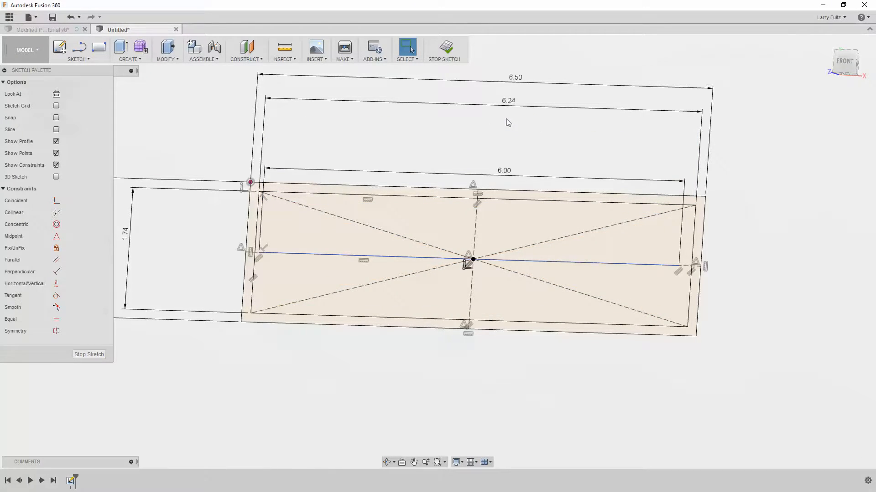
key(ctrl+z)
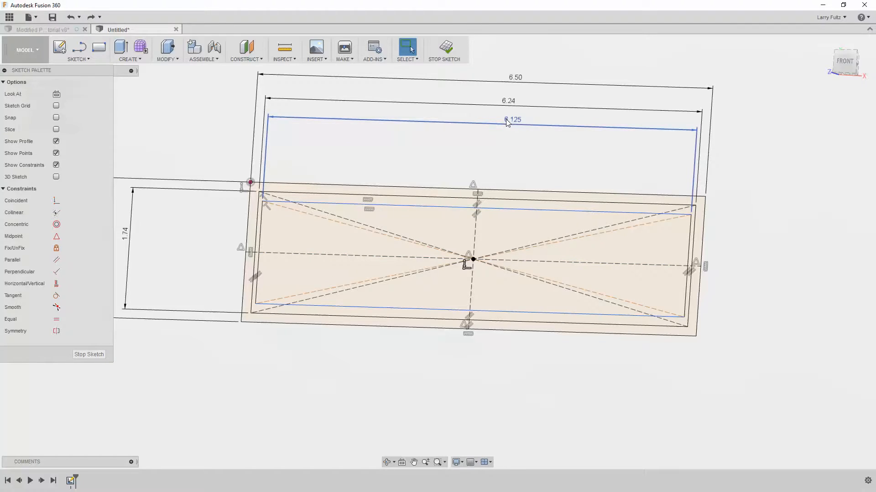
Dimension the innermost rectangle's height to 1.5 in
key(d)
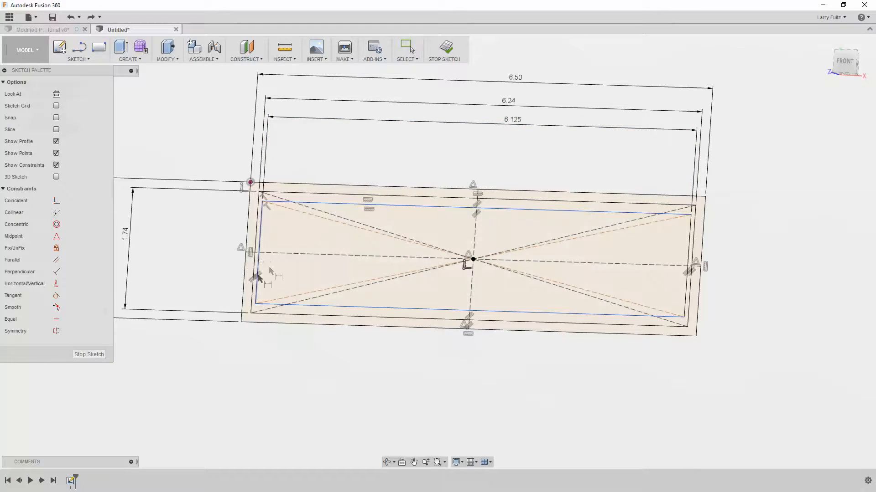
click(261, 228)
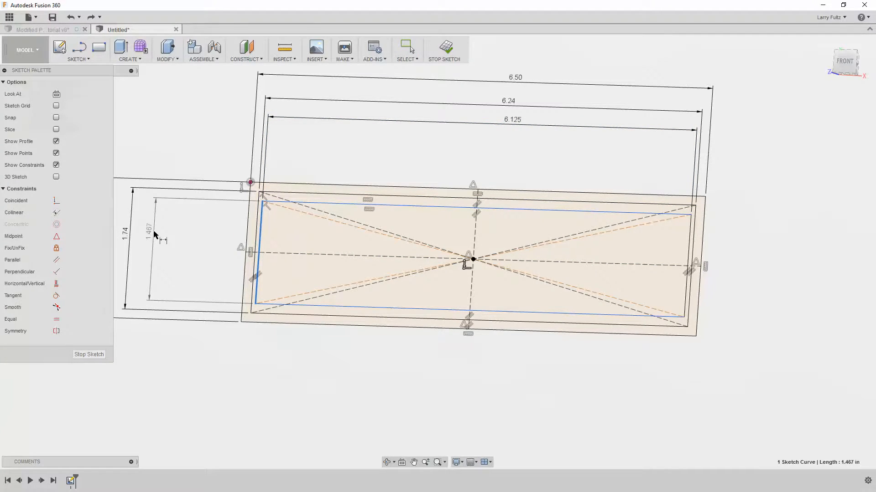
click(155, 232)
text(1.5)
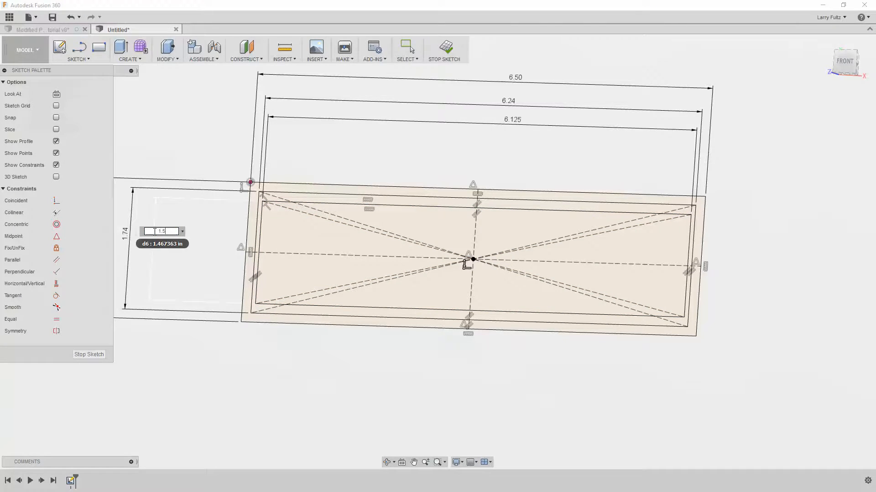
key(Return)
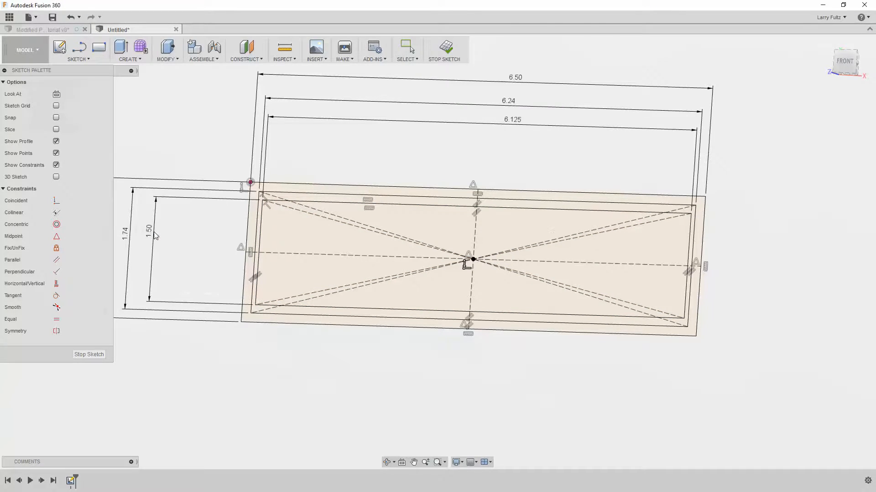
Set the innermost rectangle's width to 6 in
double_click(513, 122)
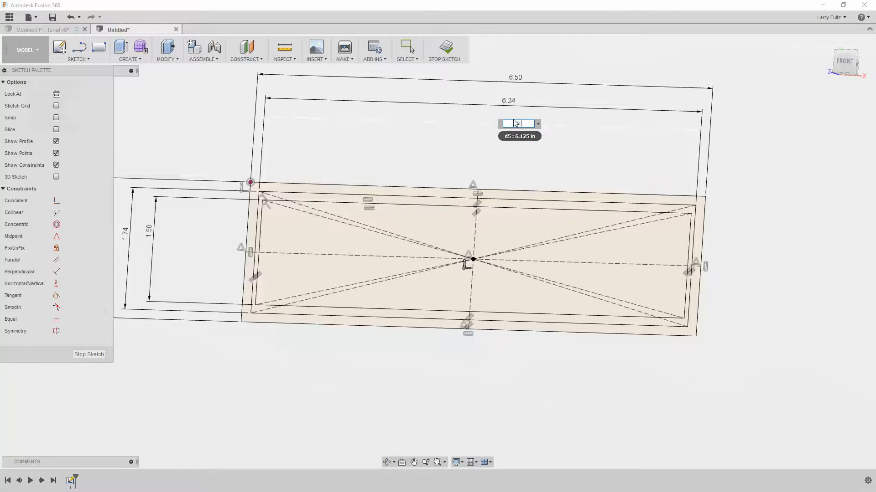
text(6)
key(Return)
Draw two long horizontal slots centred on the vertical centre line, one above and one below the horizontal centre line, the lower with about 0.16 in end radius
scroll(531, 214, down, 2)
mouse_move(539, 209)
shift+middle_down()
mouse_move(541, 221)
mouse_move(540, 208)
shift+middle_up()
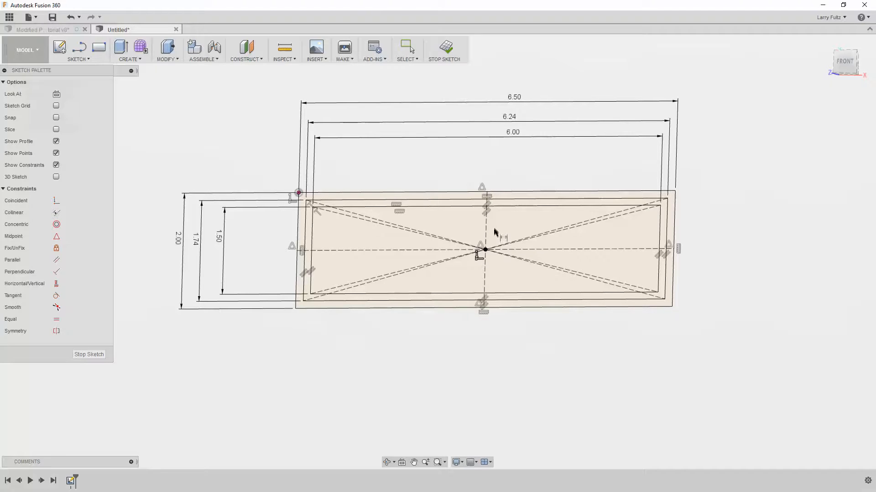
click(845, 61)
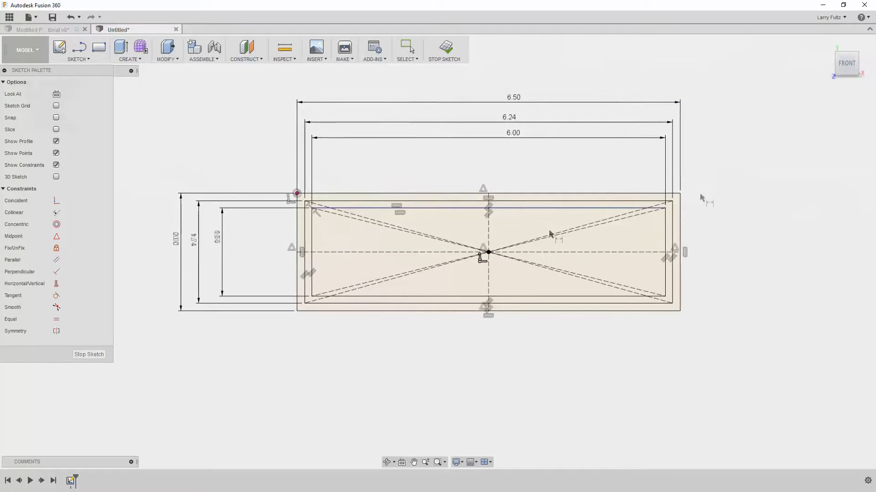
scroll(513, 230, up, 2)
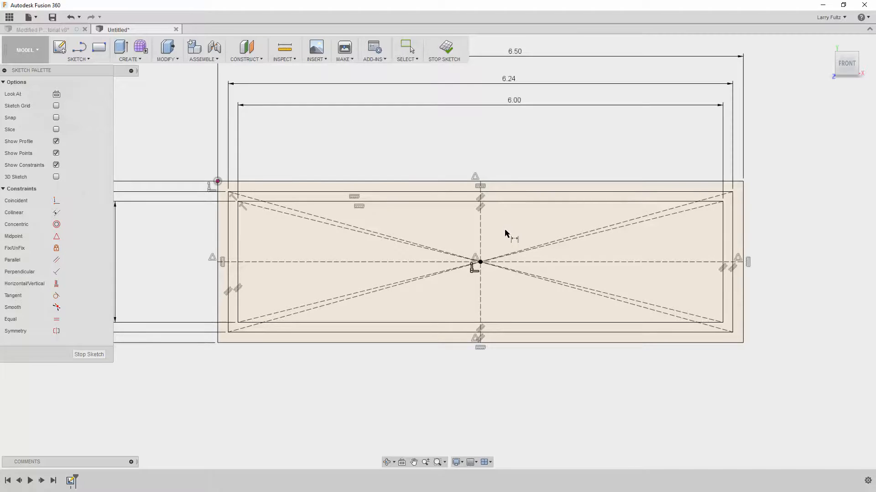
key(s)
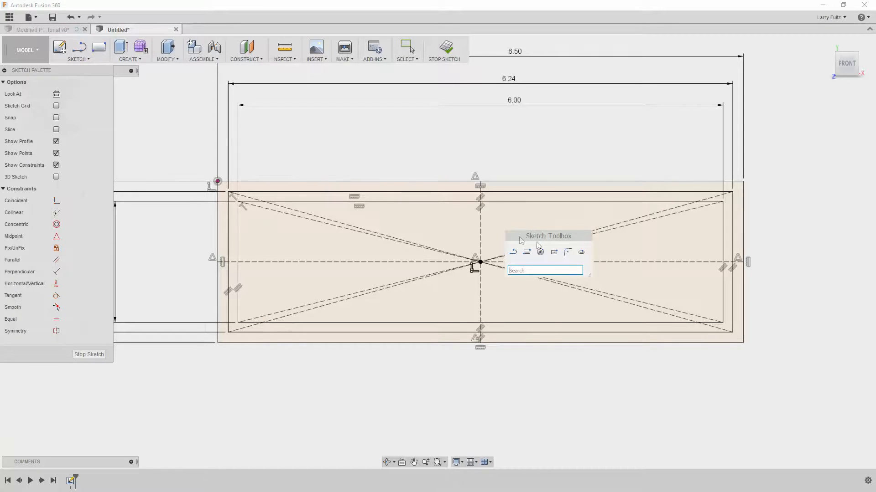
click(584, 254)
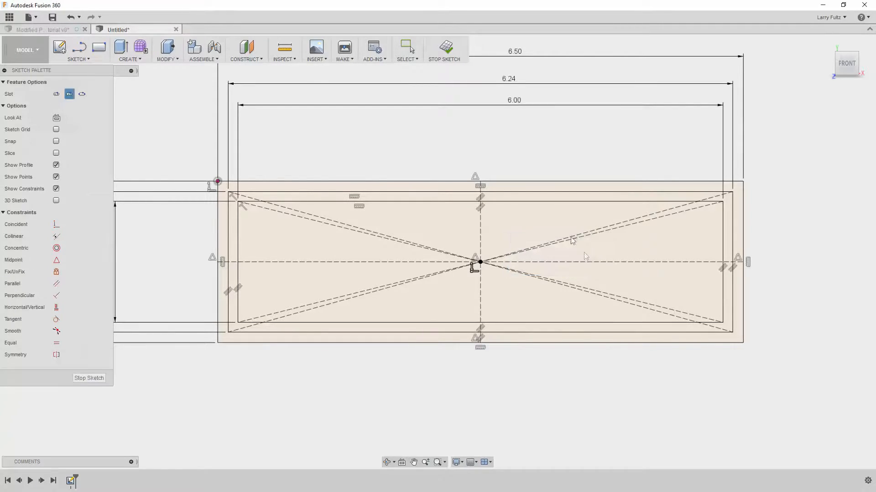
click(480, 229)
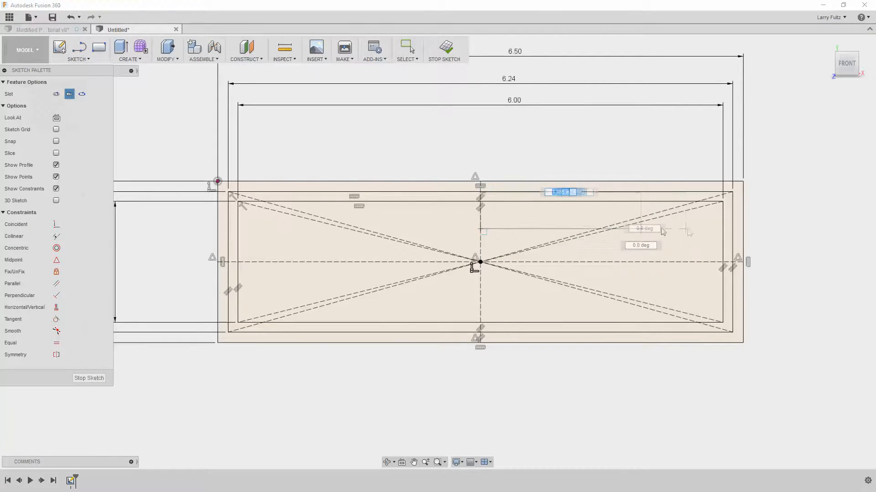
click(687, 228)
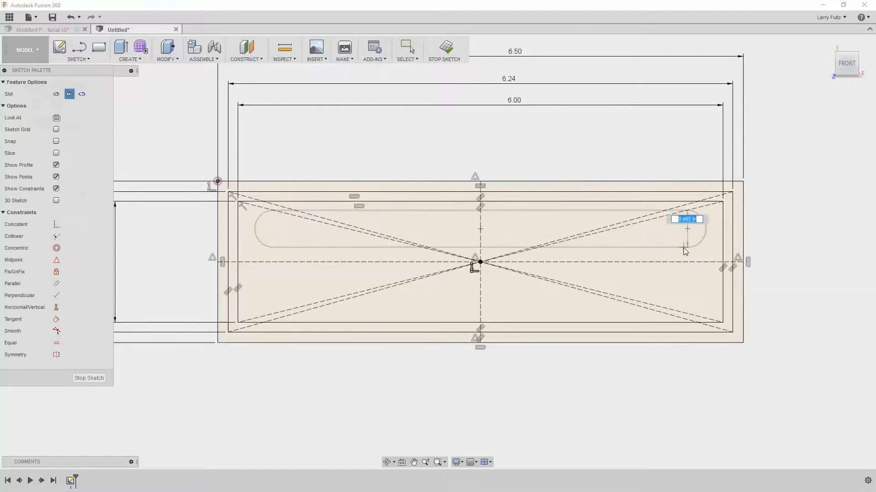
click(687, 246)
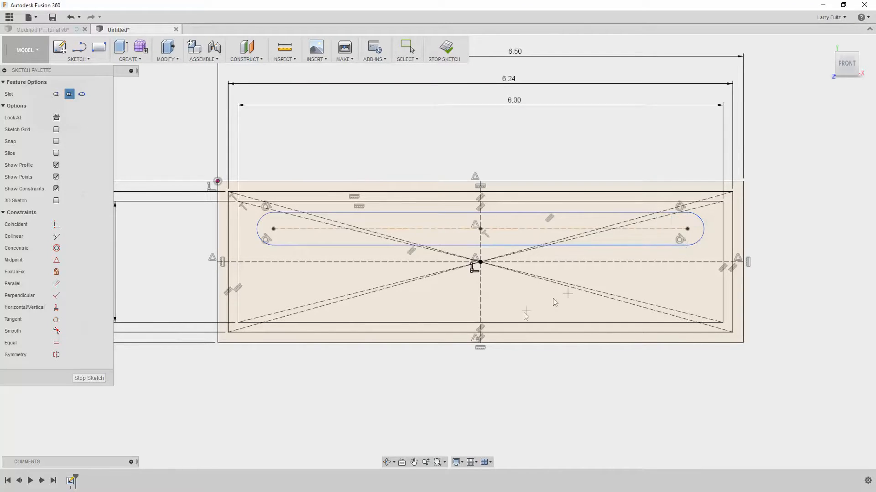
click(481, 300)
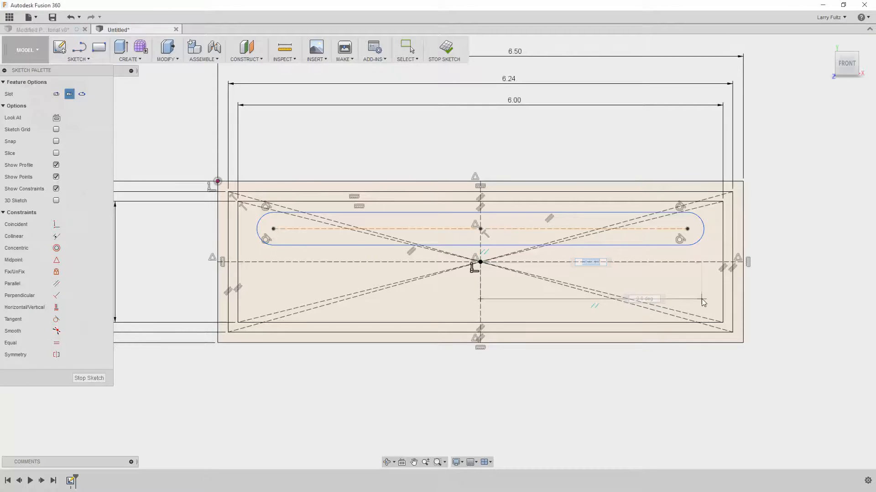
click(703, 290)
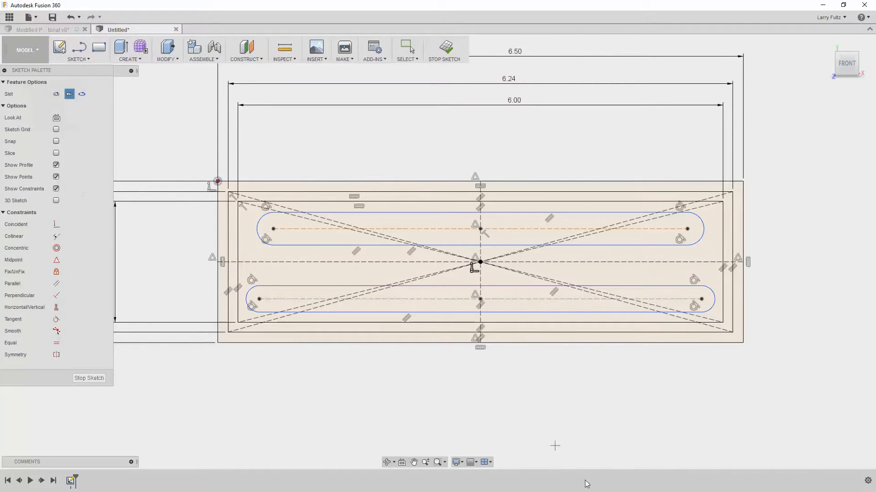
Dimension the lower slot's end radius to 0.25 in
key(d)
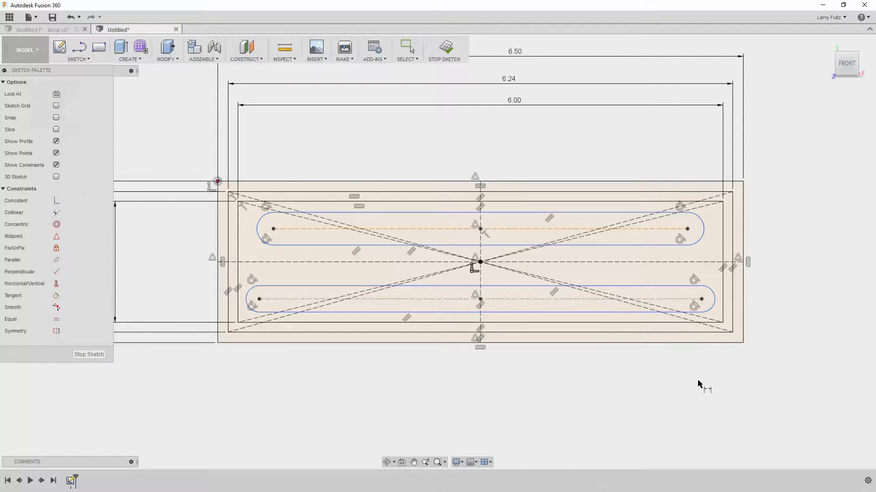
click(712, 307)
click(747, 376)
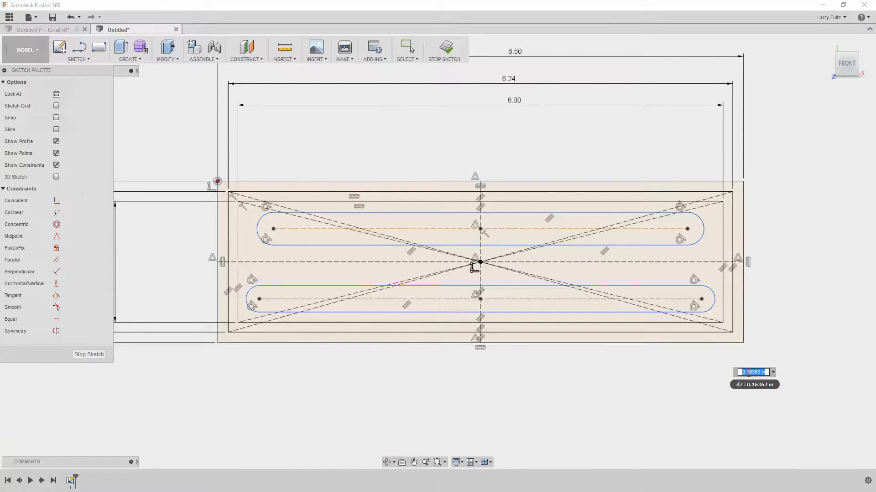
text(.25)
key(Return)
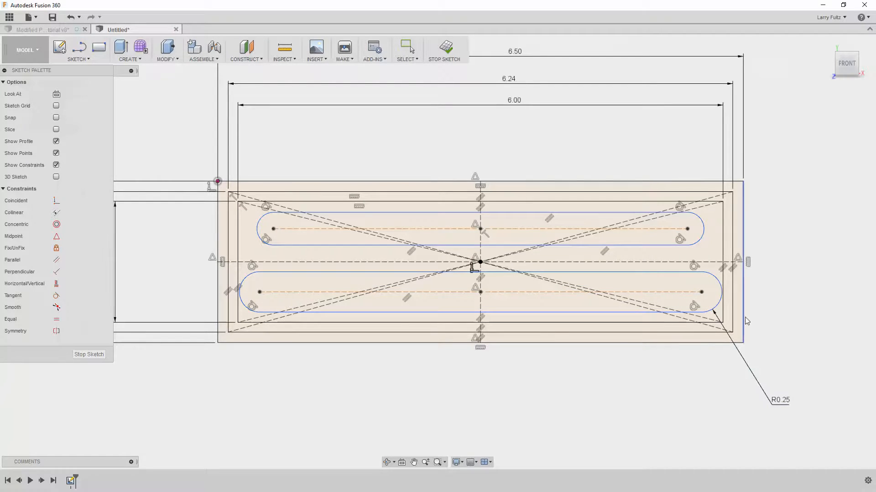
Set the lower slot's centre-to-centre length to 5.375 in and the vertical spacing between the two slots' centres to 0.75 in
click(672, 294)
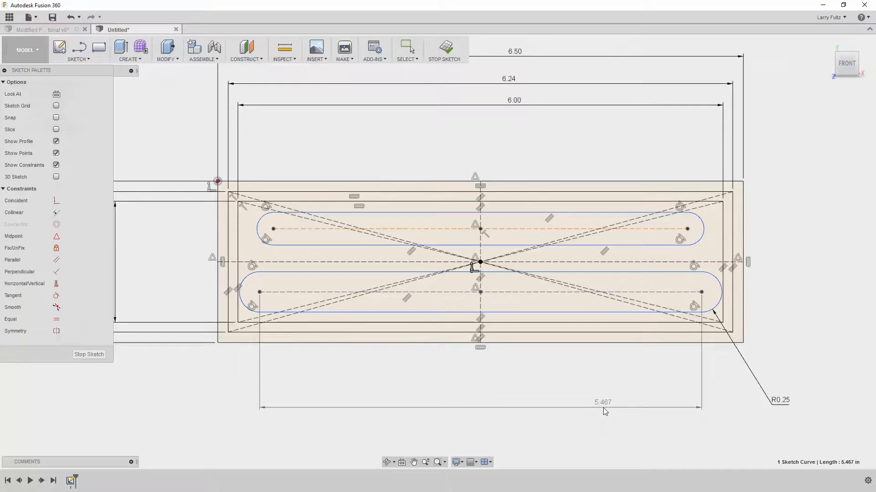
click(603, 407)
text(5.375)
key(Return)
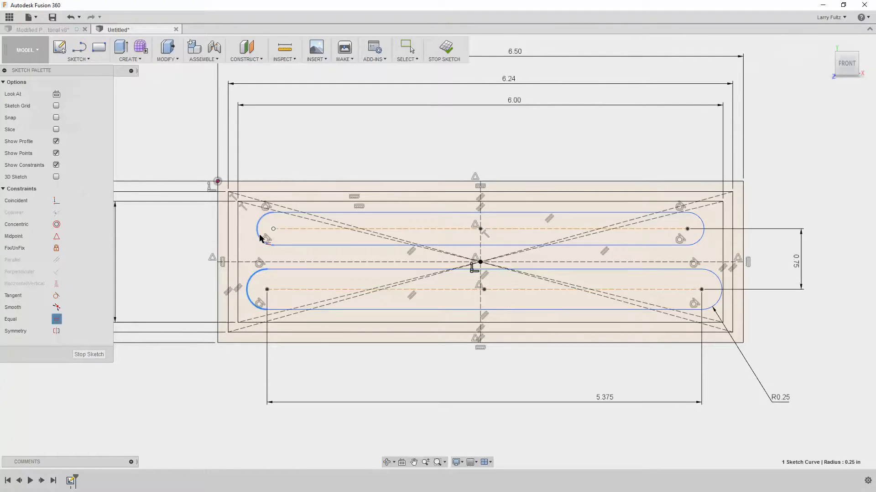
Apply Equal constraints so the upper slot matches the lower slot's end radius and centre-to-centre length
click(261, 238)
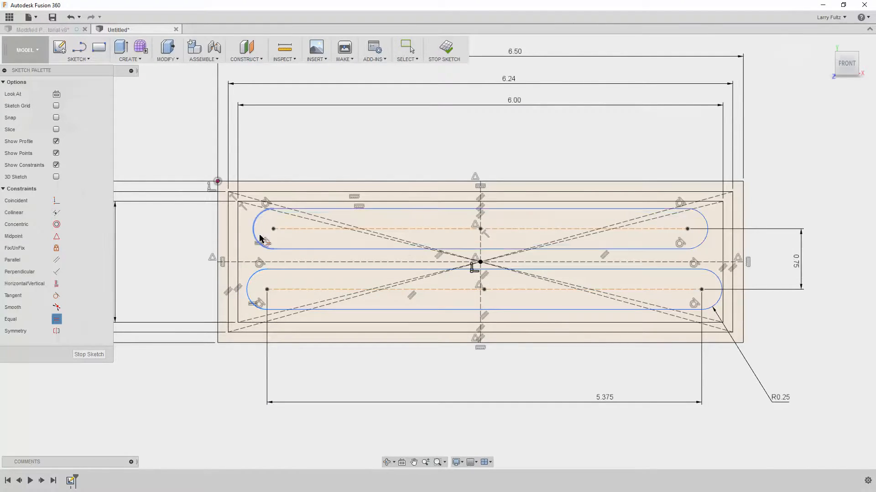
click(292, 229)
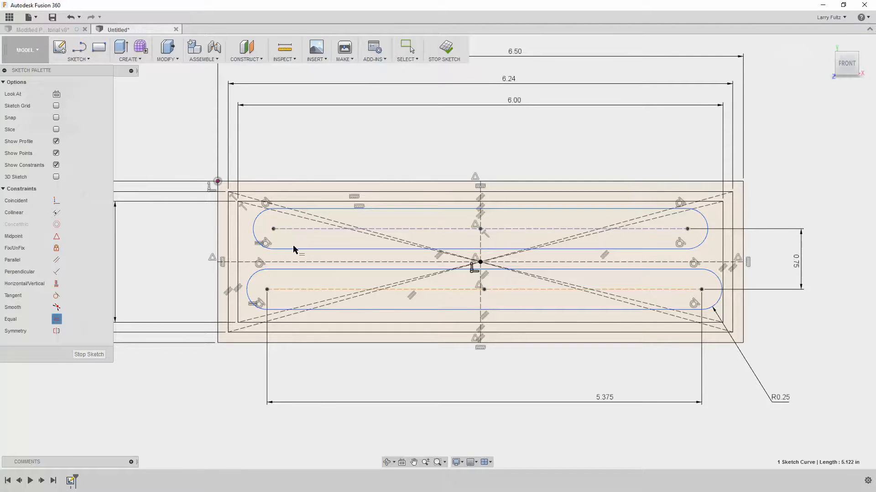
click(292, 289)
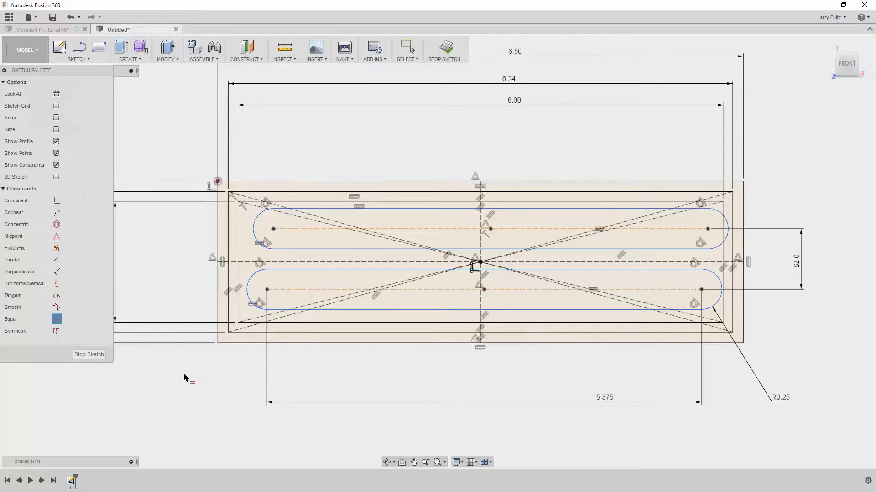
Constrain the left end arcs of the two slots symmetric about the horizontal centre line
click(56, 331)
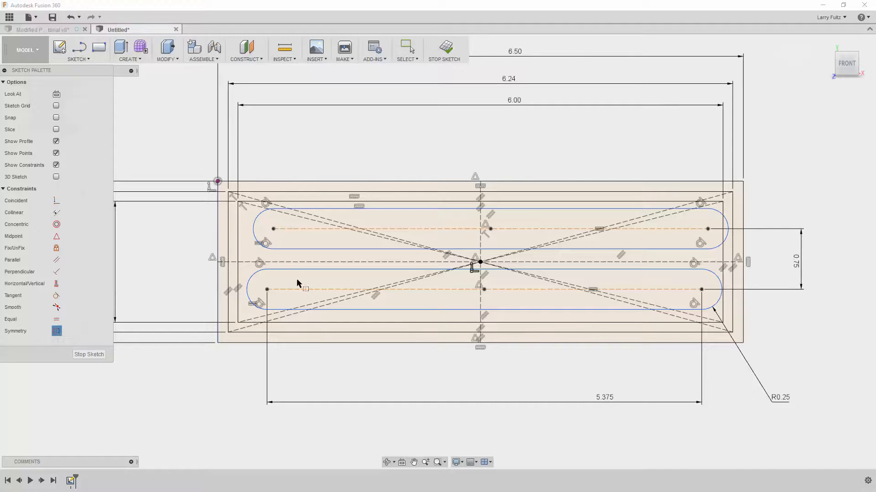
click(250, 301)
click(256, 239)
click(292, 263)
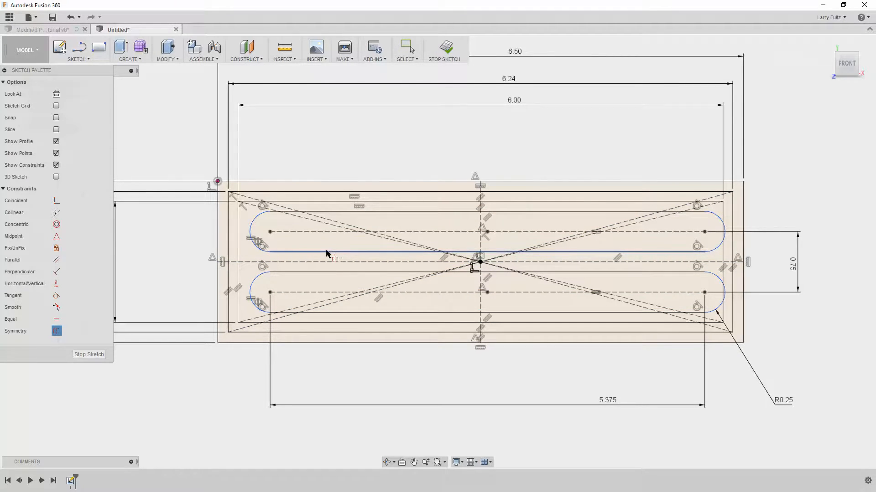
Constrain the upper slot's two end centres symmetric about the vertical centre line and finish the sketch
click(271, 232)
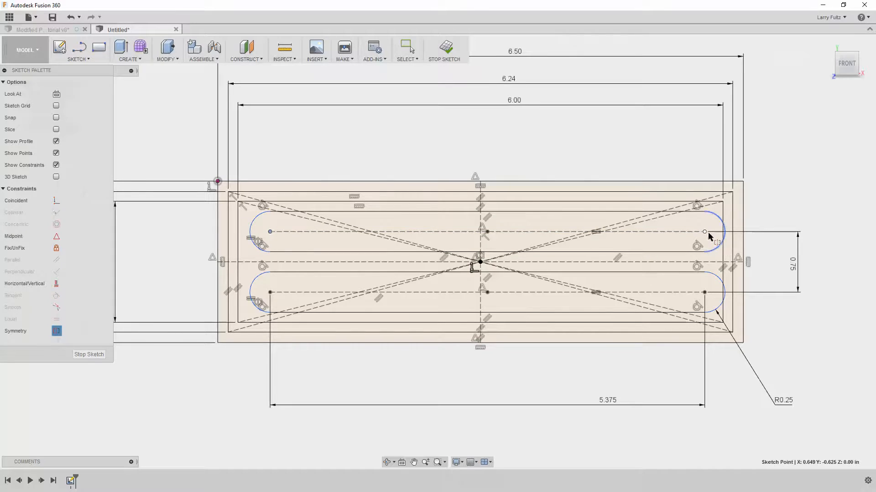
shift+click(705, 231)
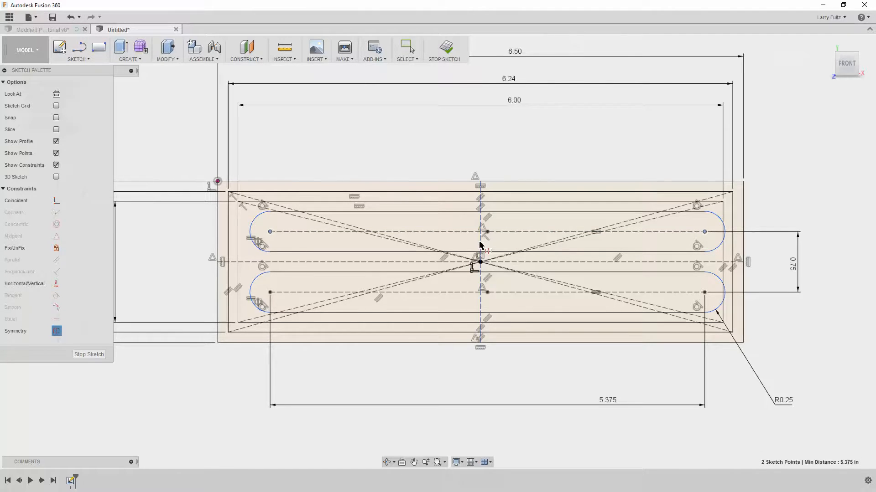
click(480, 245)
scroll(533, 255, down, 2)
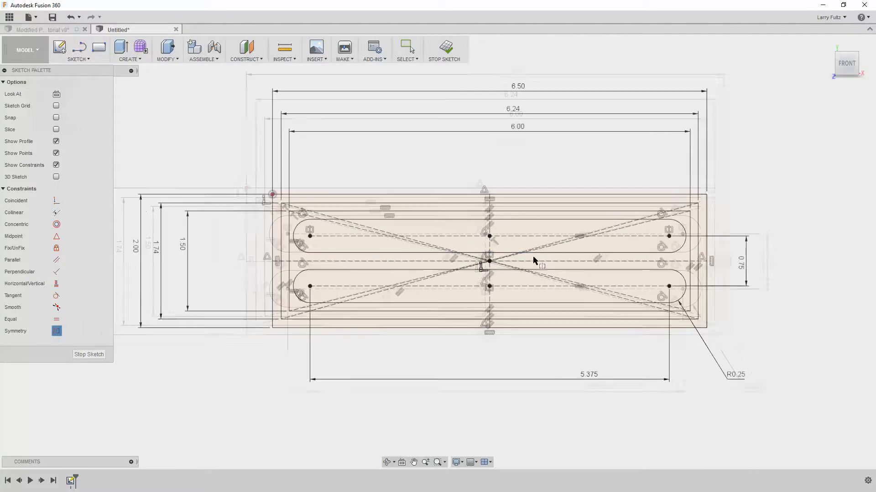
scroll(590, 244, up, 1)
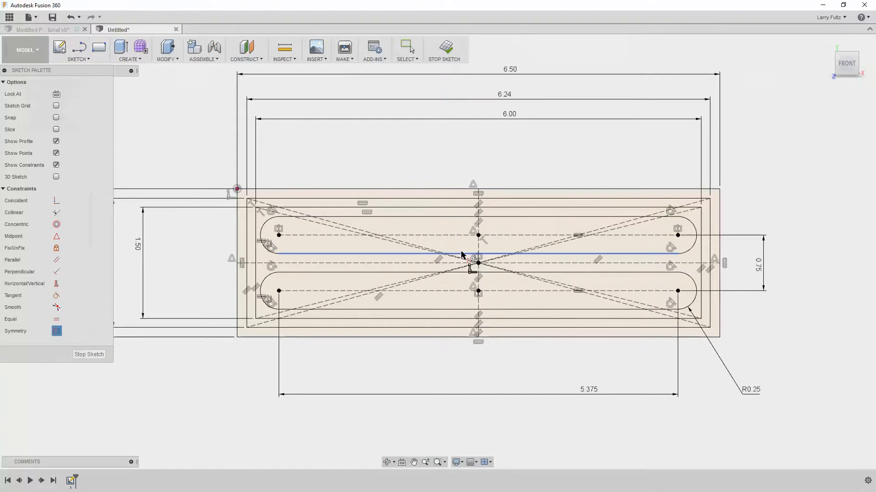
click(90, 355)
Extrude all five sketch profiles in the negative direction as one new solid body
scroll(614, 223, down, 2)
scroll(614, 223, up, 2)
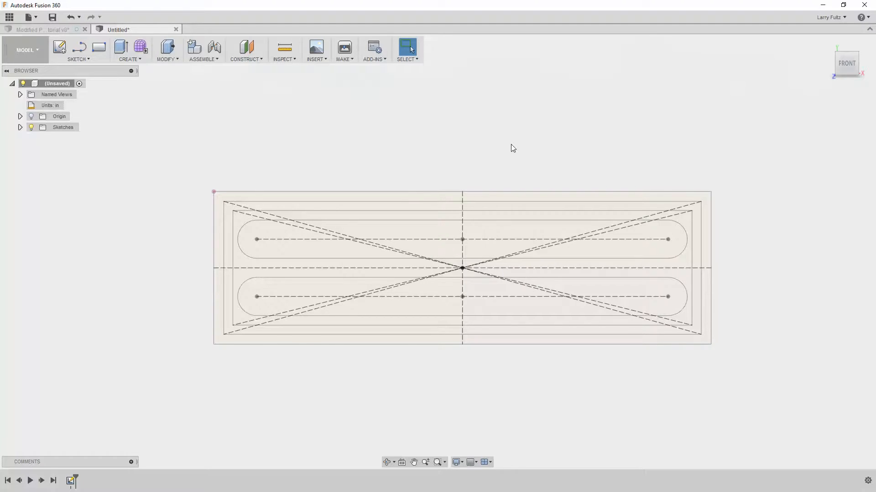
key(e)
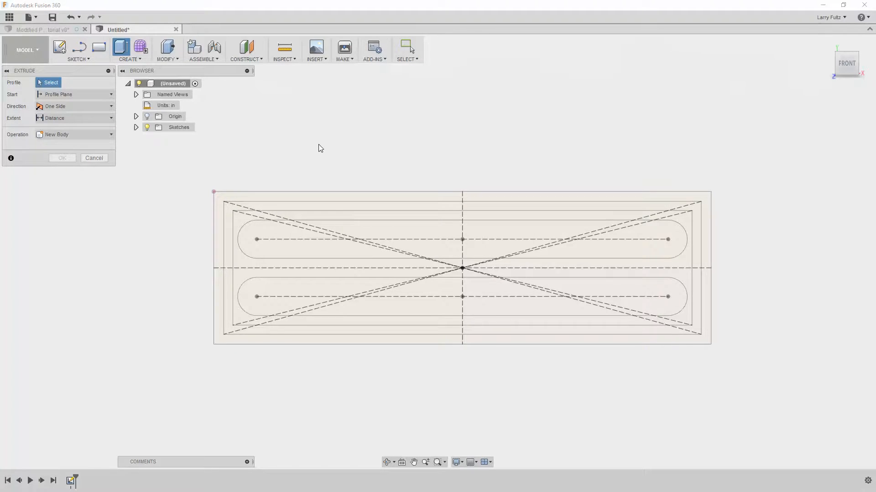
click(299, 196)
click(299, 209)
click(297, 218)
click(297, 231)
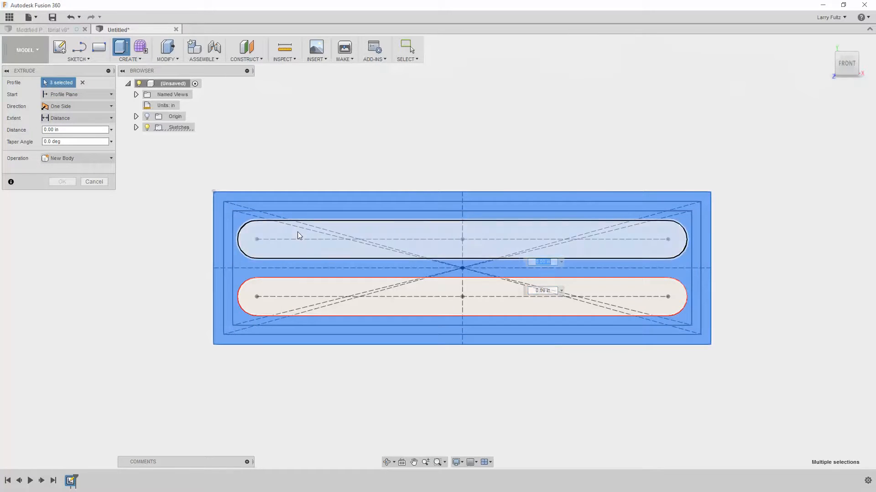
click(297, 287)
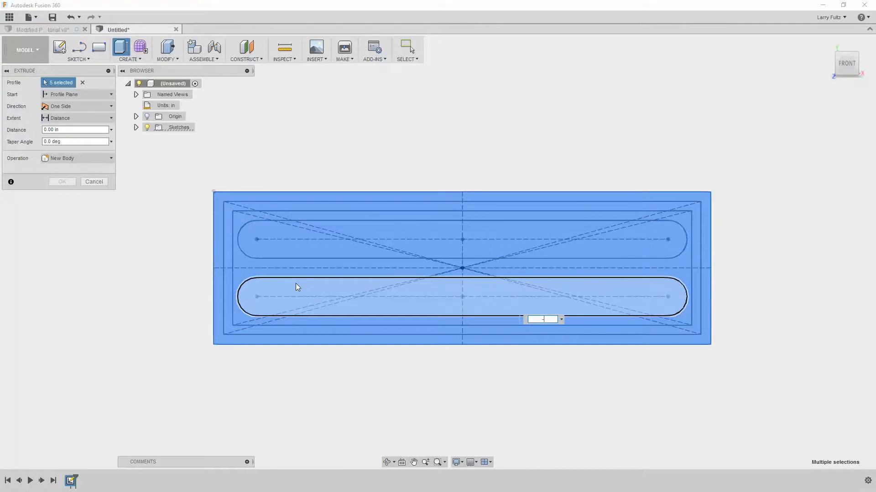
key(Return)
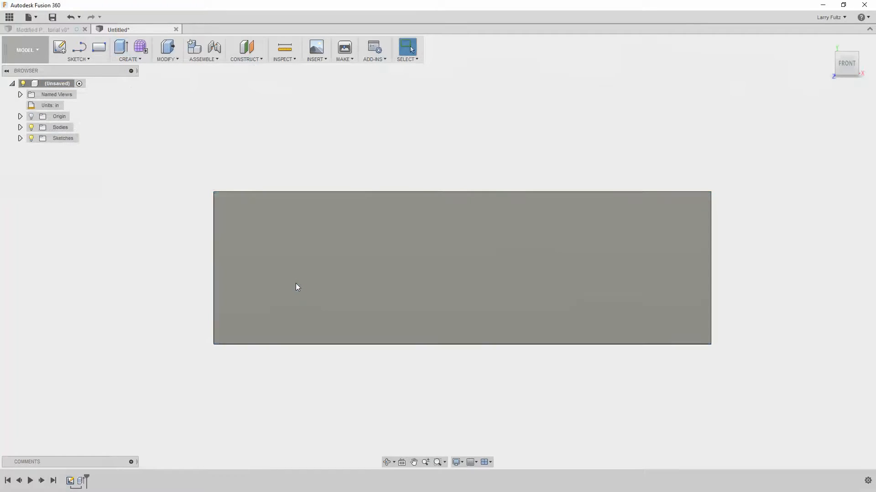
Make the base sketch visible again on the extruded block
click(20, 138)
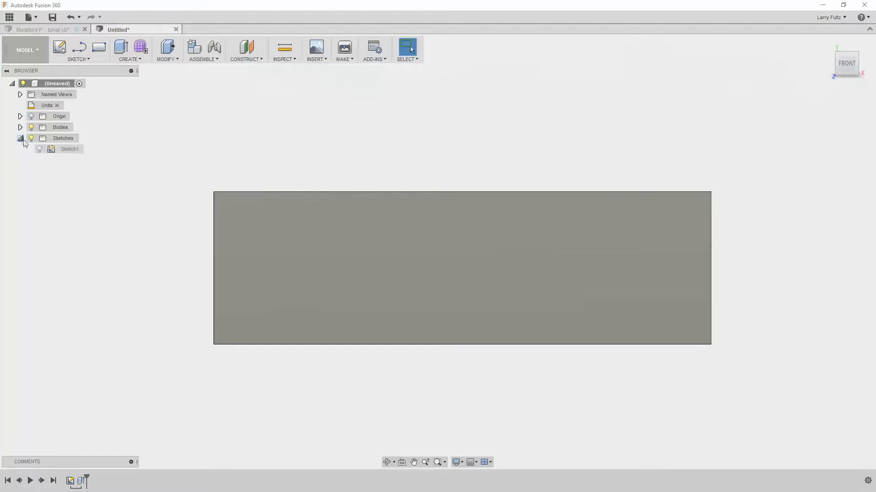
click(37, 149)
click(37, 149)
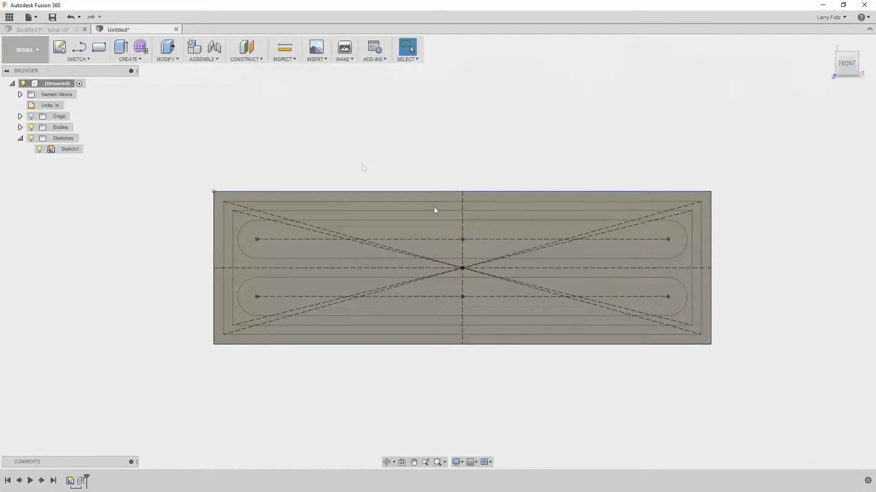
Extrude the outer border, the area inside the innermost rectangle and both slots by -0.125 in, leaving out the narrow ring between the inner rectangles
scroll(438, 204, down, 2)
scroll(570, 227, up, 3)
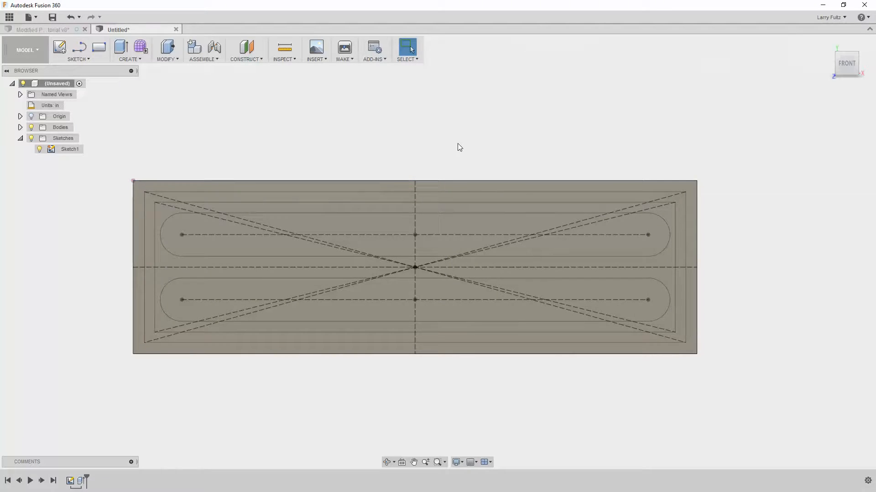
key(e)
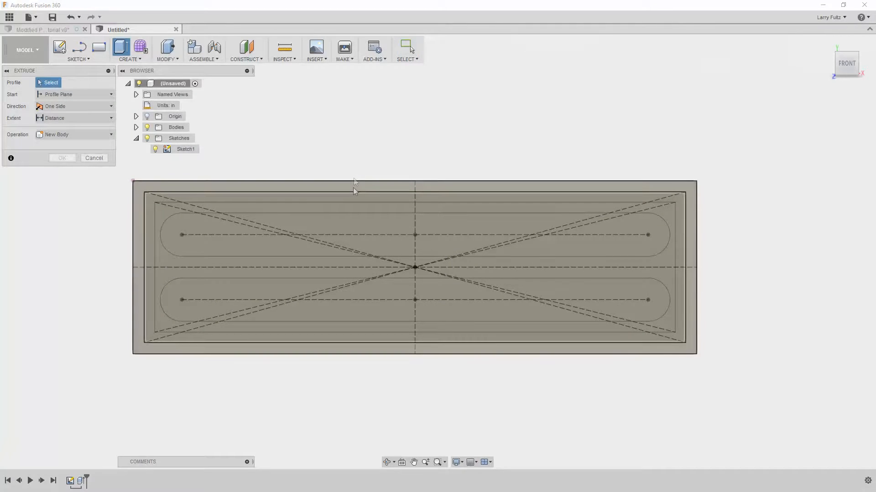
click(352, 188)
click(350, 212)
click(352, 227)
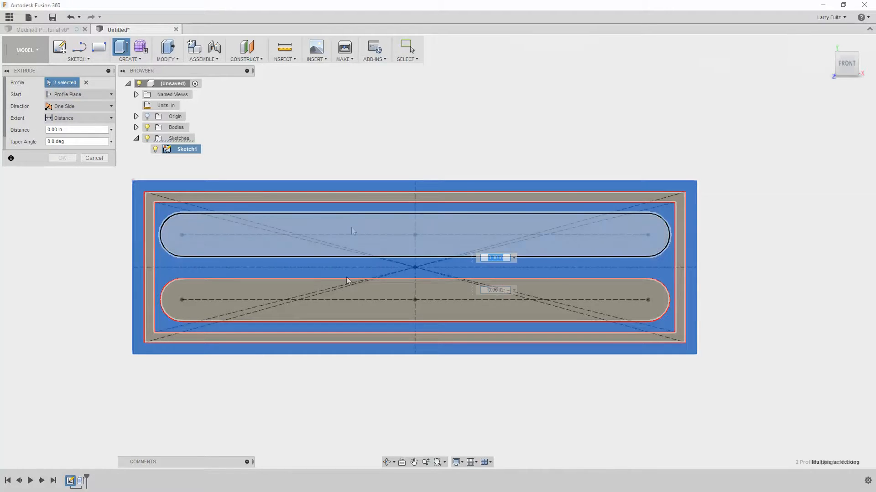
click(349, 298)
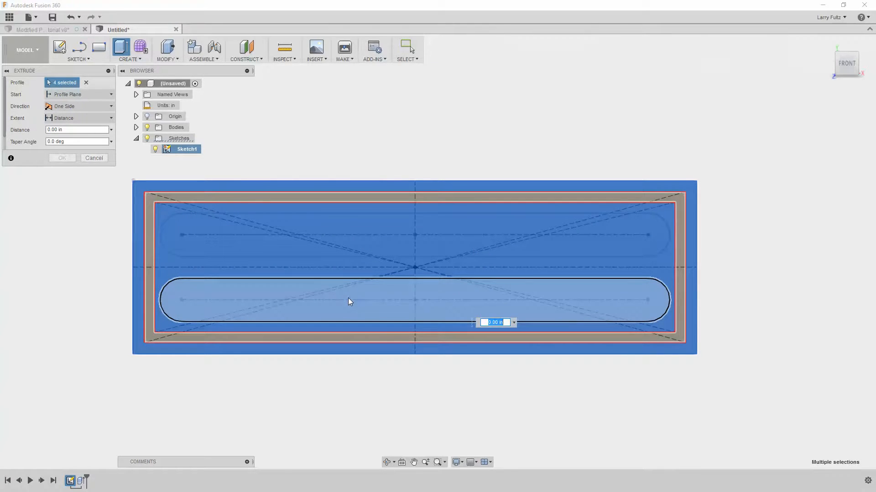
text(-.125)
key(Return)
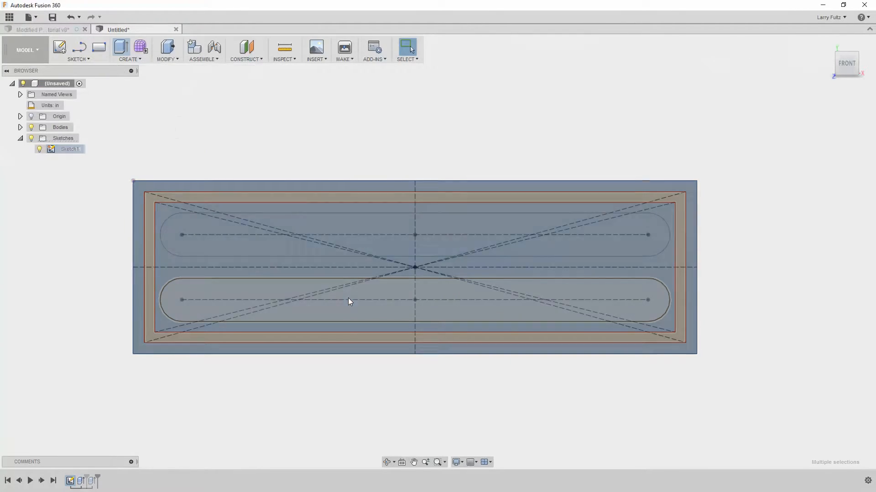
Cut the two slot profiles into the block with an extrusion of -0.5 in
shift+middle_drag(372, 284, 363, 264)
click(377, 221)
click(323, 275)
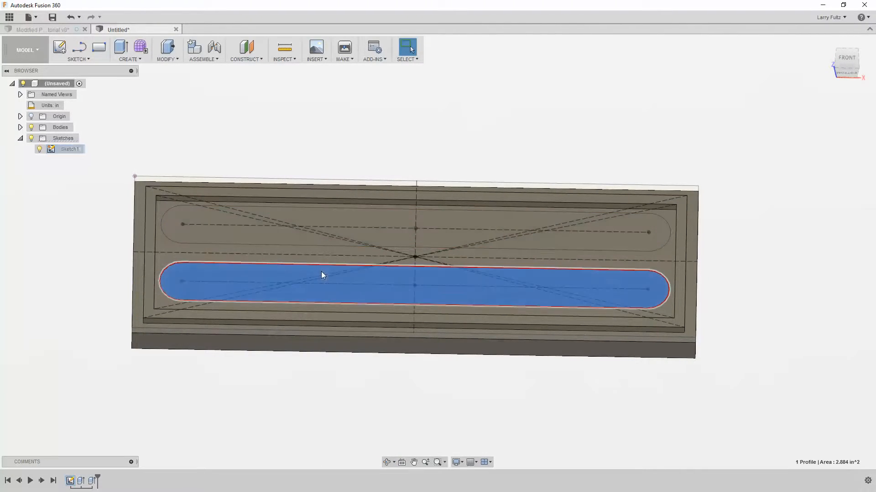
click(352, 158)
key(e)
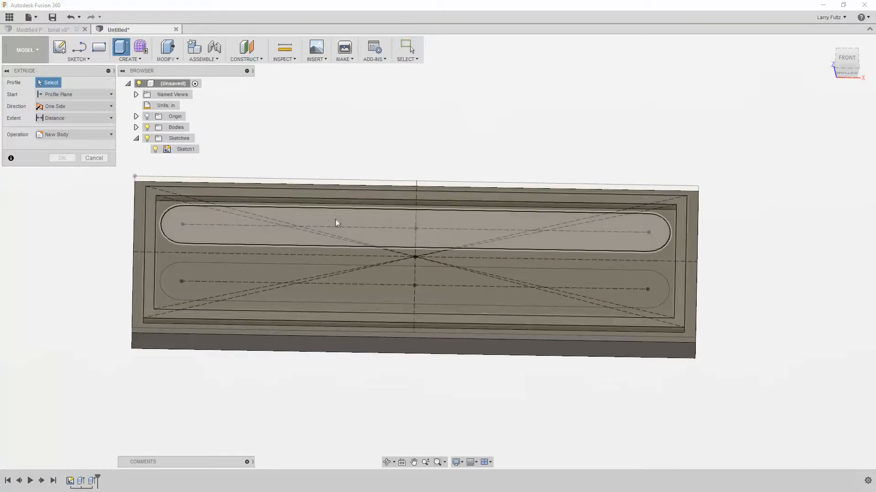
click(335, 219)
click(319, 275)
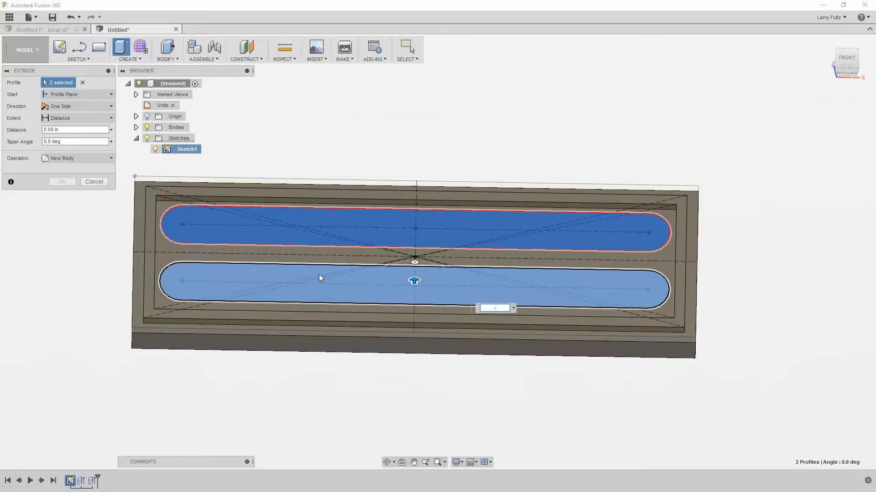
text(-.5)
key(Return)
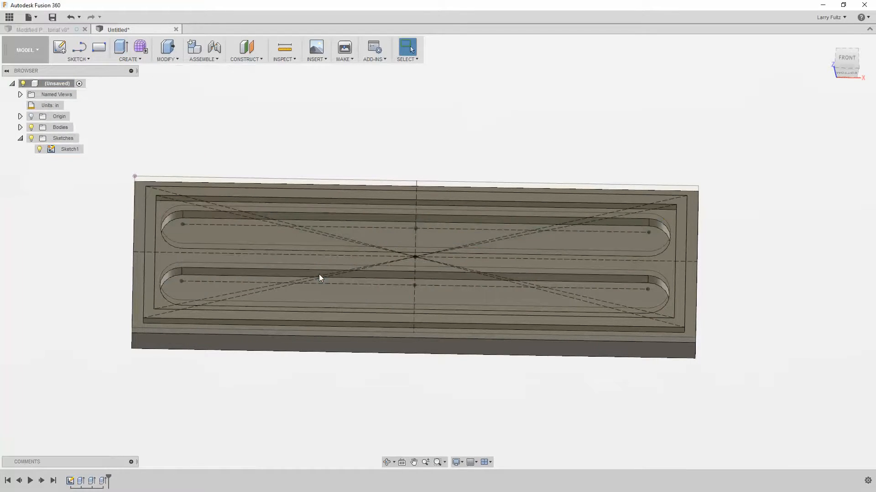
Hide the base sketch and round the block's four outer corner edges with a 0.25 in fillet
shift+middle_drag(346, 247, 445, 210)
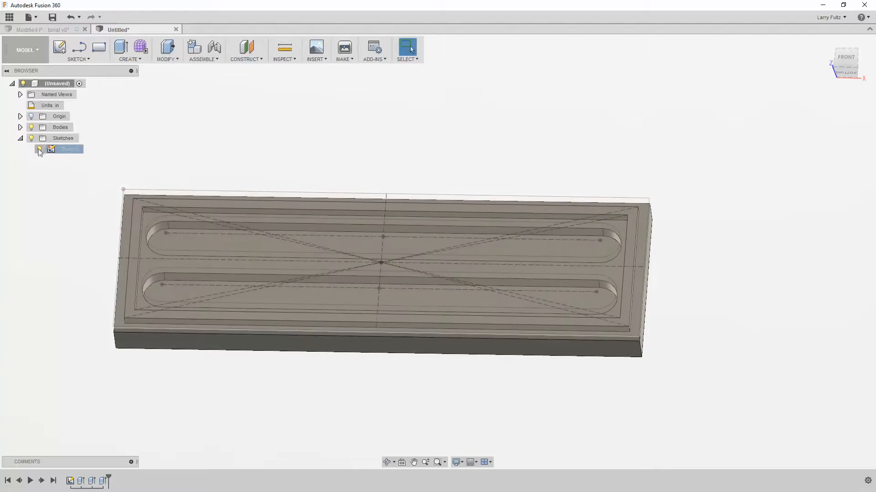
click(39, 149)
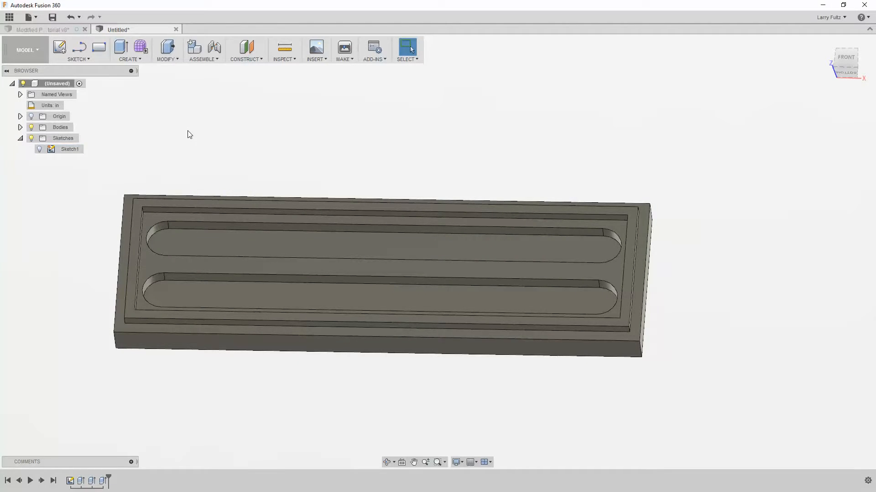
key(f)
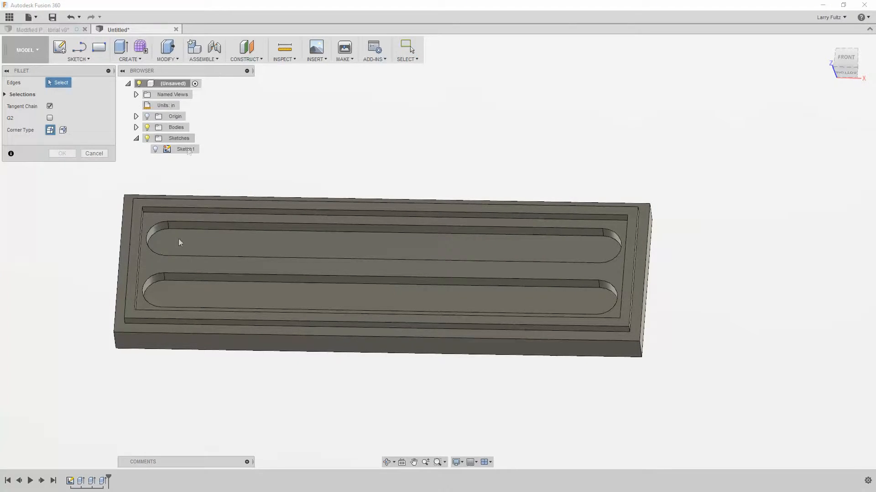
click(115, 344)
click(641, 350)
click(651, 218)
click(126, 202)
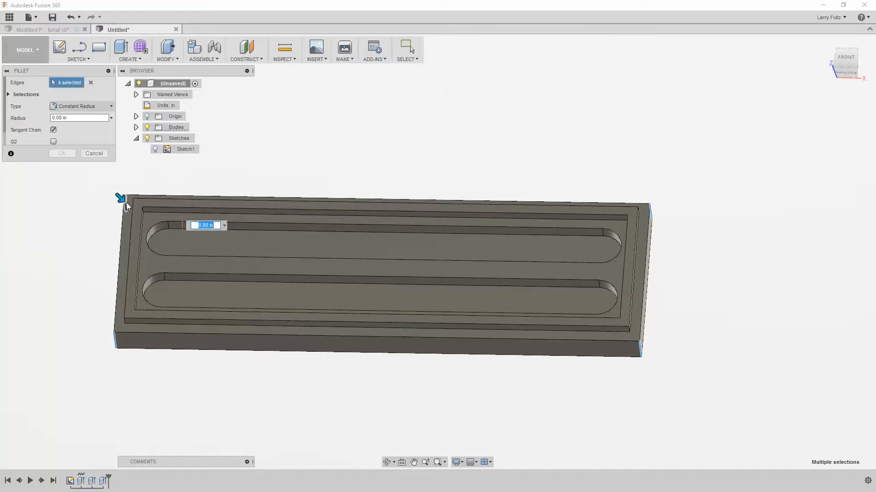
text(.25)
key(Return)
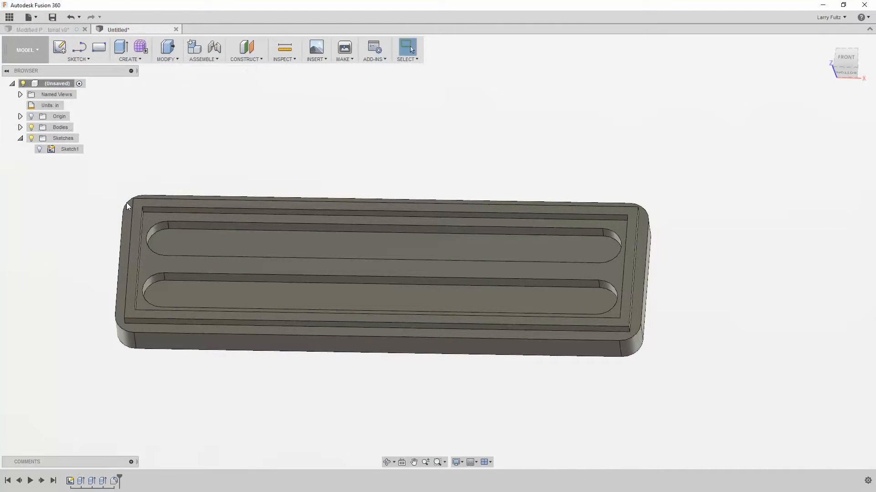
Round the block's outer perimeter edge on the side opposite the slots with a 0.25 in fillet
key(f)
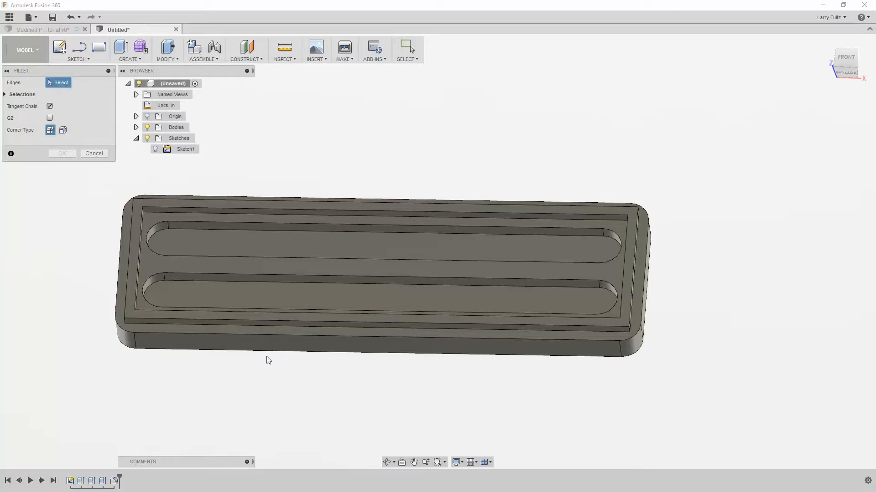
click(267, 352)
text(.25)
key(Return)
Round the four inner corner edges of the recess around the slots with a 0.12 in fillet
mouse_move(270, 378)
shift+middle_down()
mouse_move(295, 357)
mouse_move(285, 313)
mouse_move(291, 346)
mouse_move(268, 375)
shift+middle_up()
key(f)
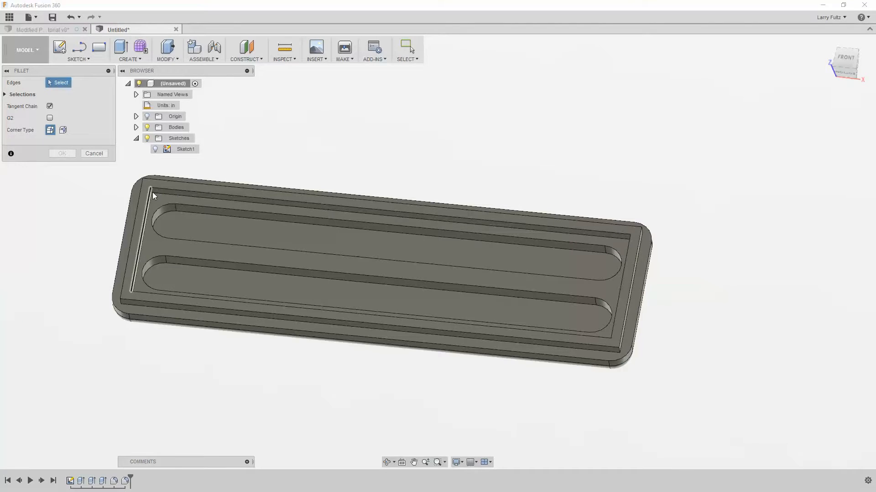
click(152, 193)
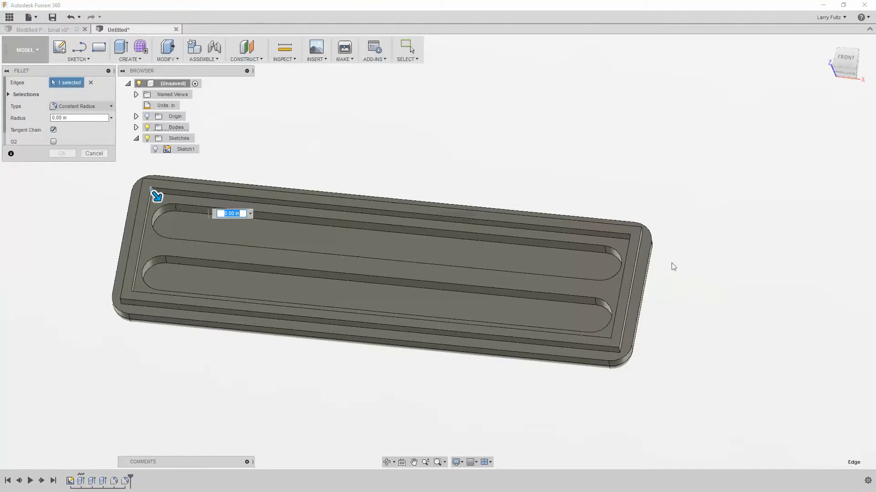
shift+middle_drag(729, 279, 618, 240)
click(559, 192)
shift+middle_drag(674, 269, 594, 244)
scroll(501, 107, up, 4)
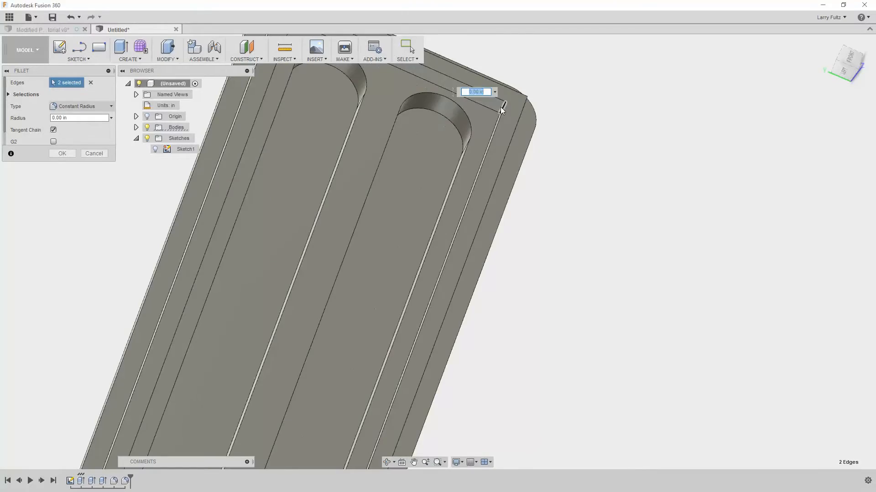
click(501, 108)
scroll(500, 108, down, 4)
shift+middle_drag(501, 114, 460, 219)
scroll(402, 419, down, 2)
middle_drag(400, 420, 398, 304)
scroll(398, 305, up, 4)
click(390, 357)
text(.12)
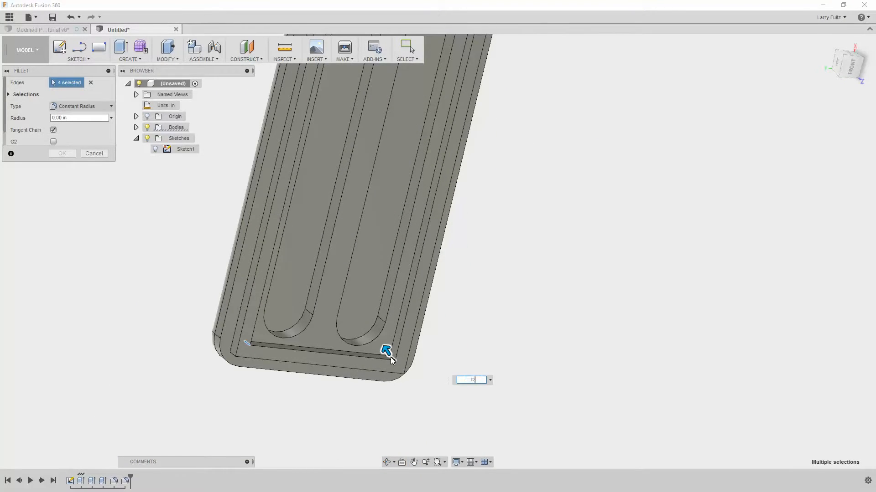
key(Return)
Fillet the four outer corner edges of the raised border around the recess
shift+middle_drag(391, 357, 408, 292)
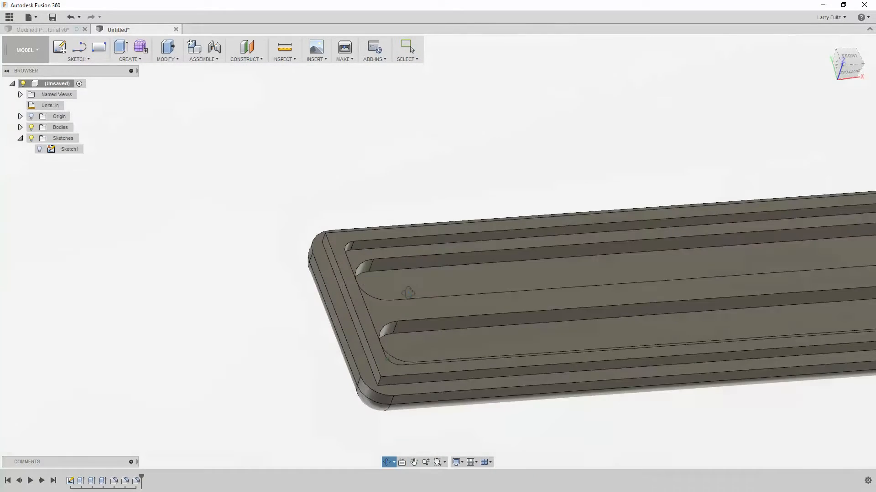
middle_click(524, 195)
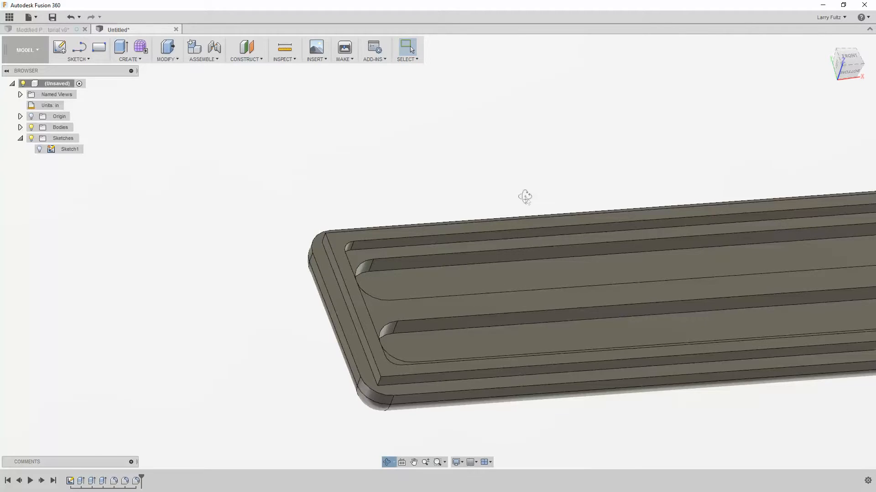
middle_click(525, 196)
scroll(403, 148, down, 2)
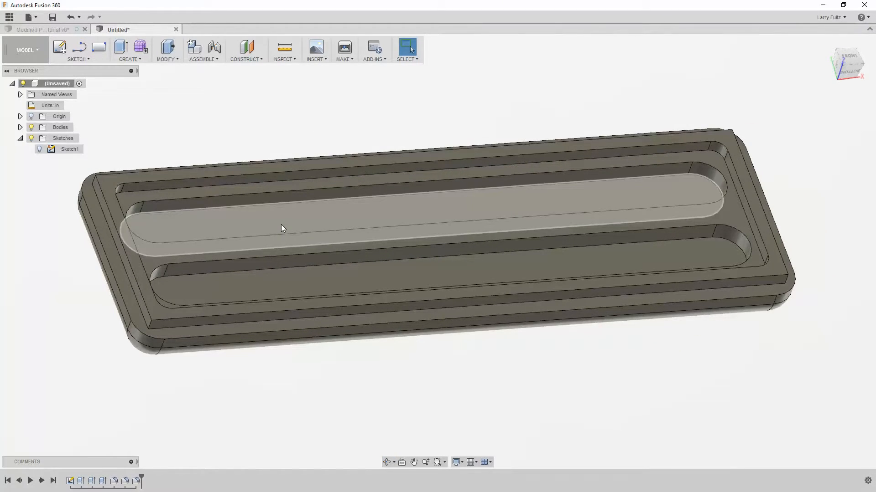
key(f)
click(150, 327)
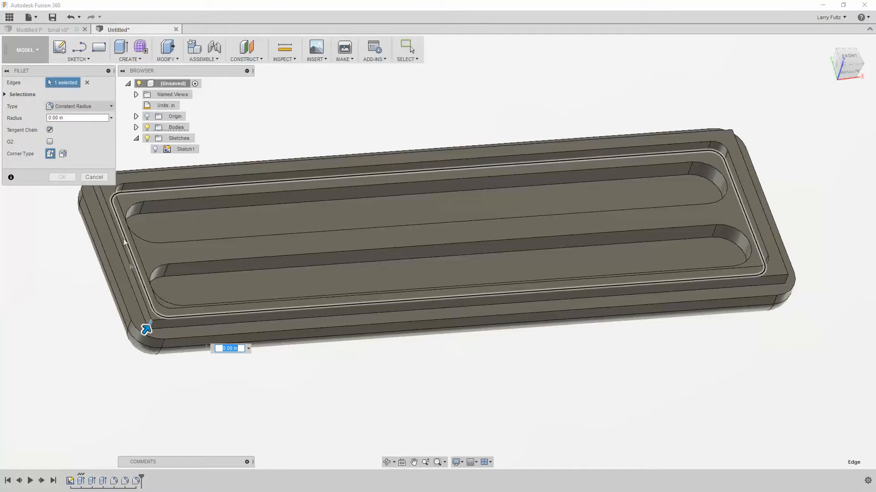
scroll(138, 228, down, 2)
scroll(118, 206, up, 2)
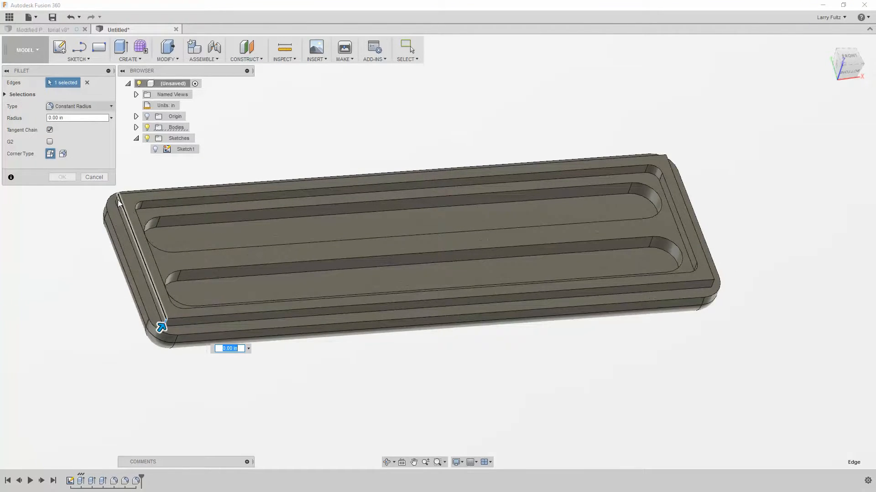
click(115, 198)
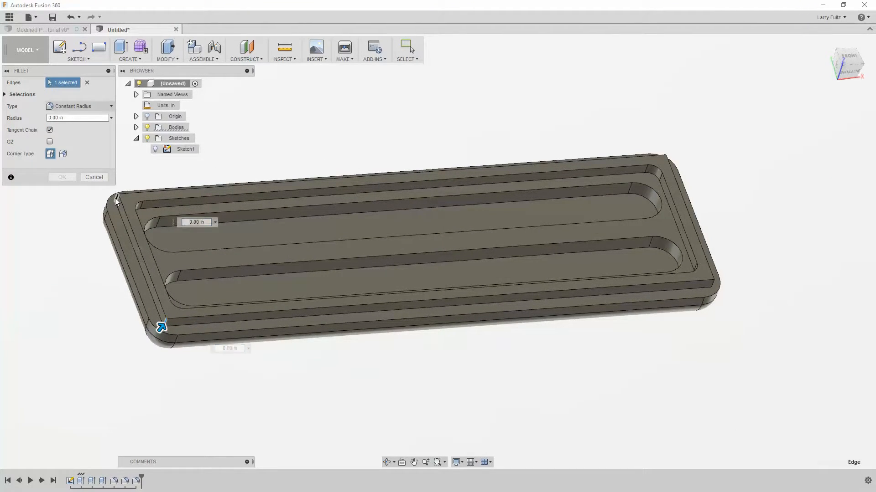
click(712, 283)
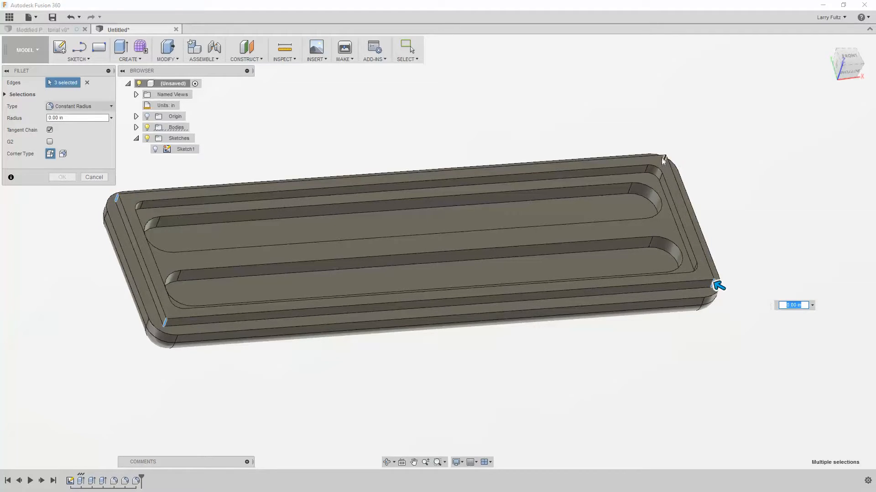
click(667, 159)
key(BackSpace)
key(Return)
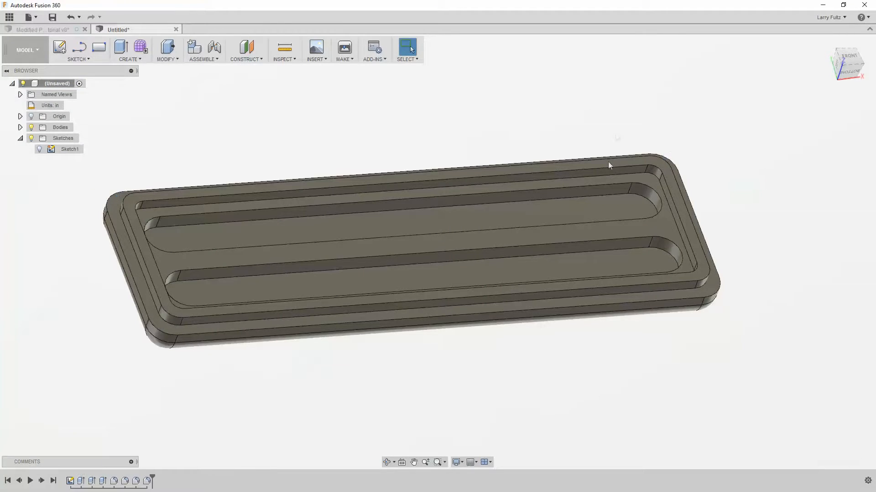
Fillet the floor edge loops of both slots with a 0.125 in radius
scroll(568, 190, down, 3)
scroll(568, 190, up, 3)
shift+middle_drag(527, 155, 516, 171)
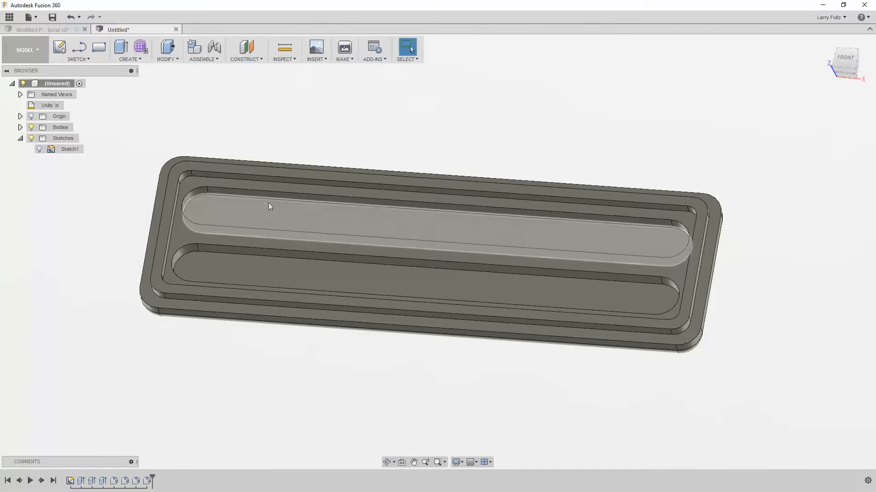
key(f)
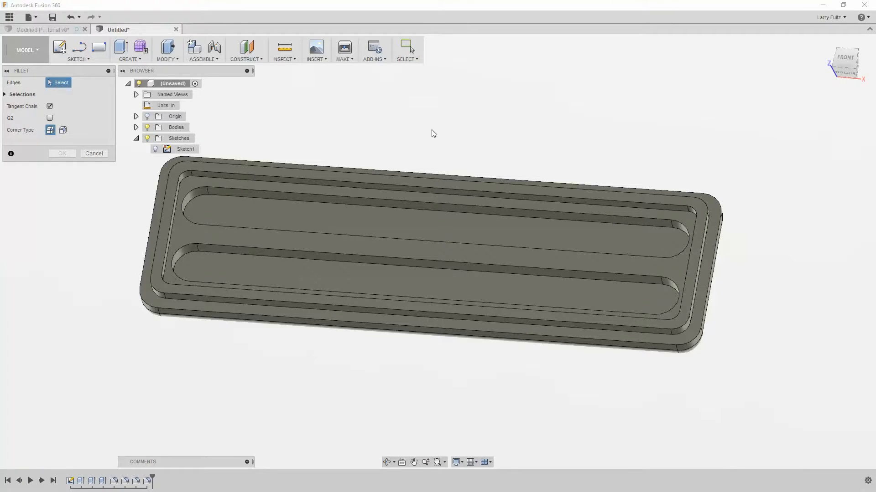
key(Escape)
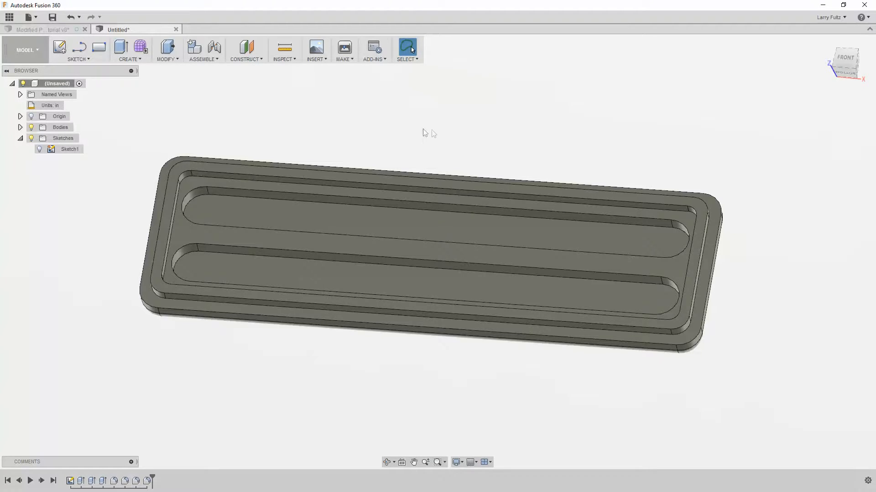
key(f)
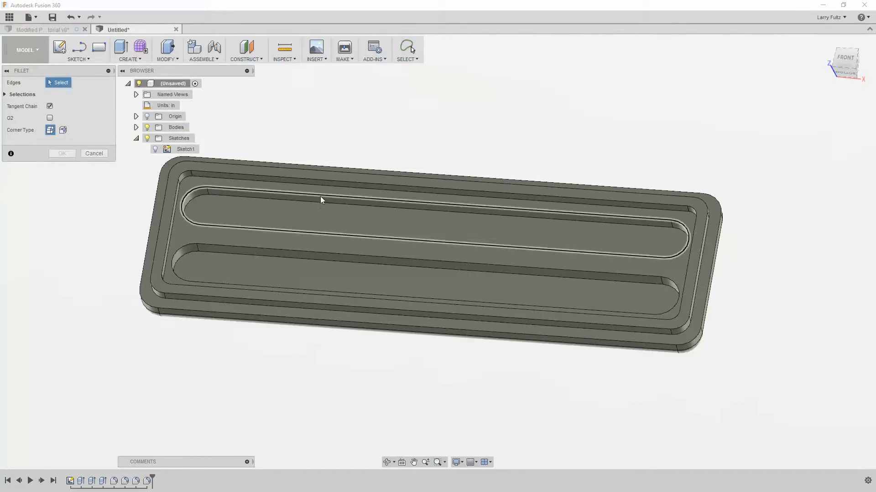
click(319, 204)
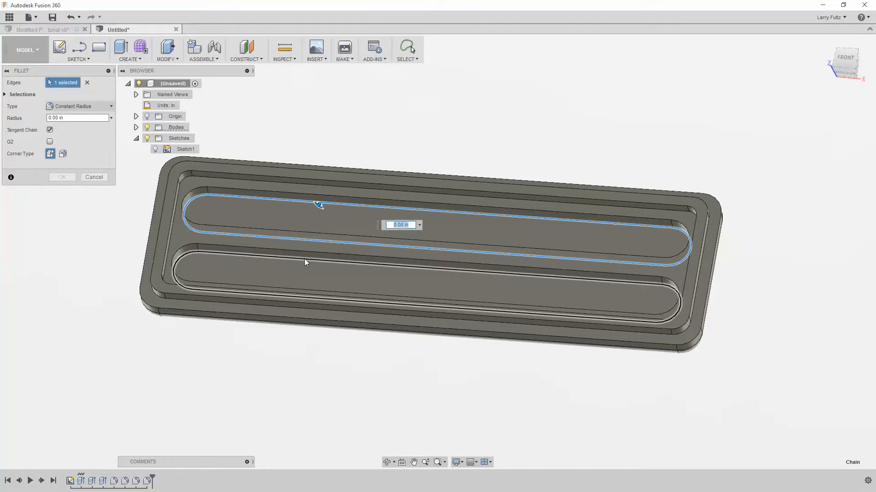
click(305, 260)
text(.125)
key(Return)
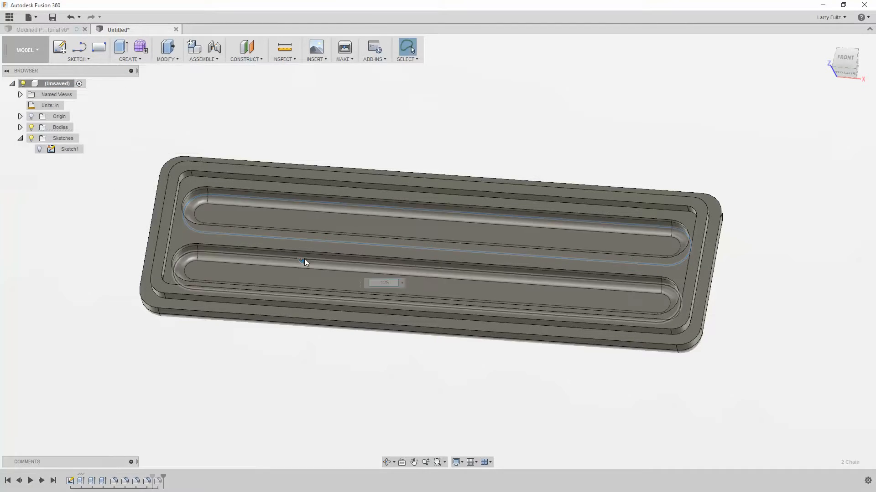
Start a new sketch on the pen holder and make the base sketch visible, moving the sketch palette out of the way
shift+middle_drag(306, 271, 382, 222)
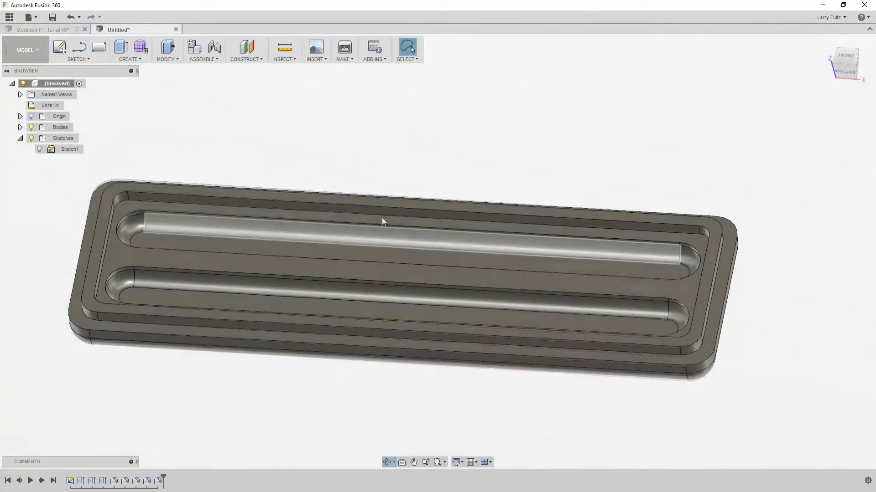
scroll(488, 297, down, 3)
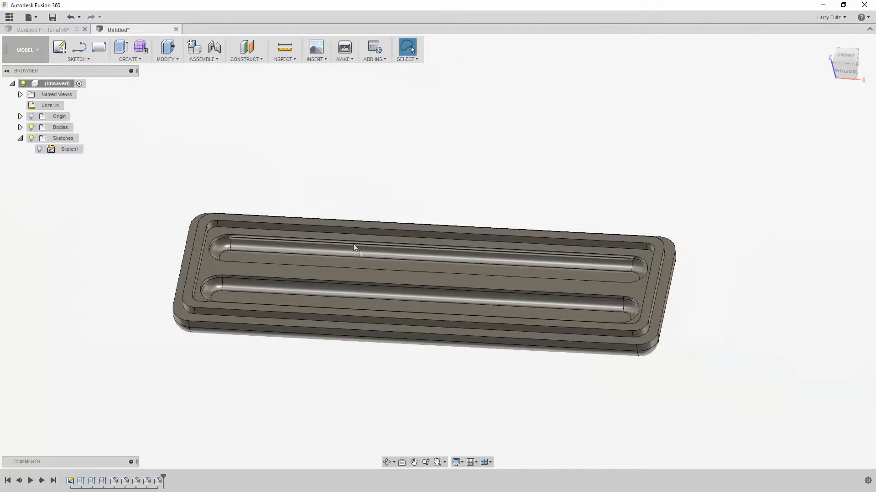
scroll(354, 247, up, 2)
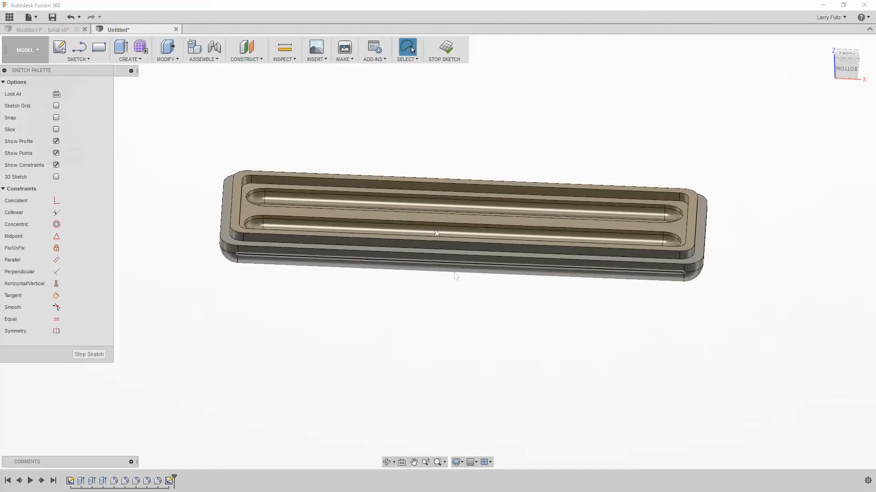
shift+middle_drag(411, 141, 395, 169)
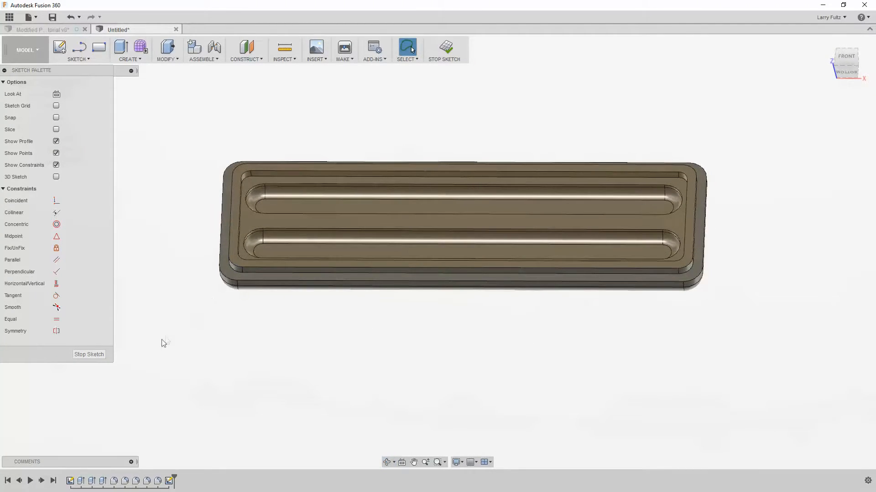
mouse_move(95, 71)
mouse_down()
mouse_move(151, 179)
mouse_move(105, 178)
mouse_up()
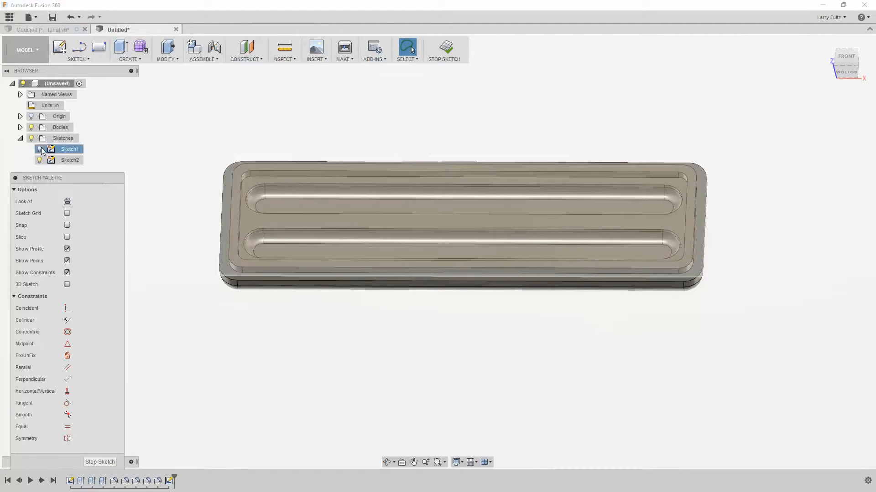
click(39, 149)
shift+middle_drag(468, 137, 463, 142)
Start an extrusion of all five profiles of the base sketch and set its direction to Two Sides
key(e)
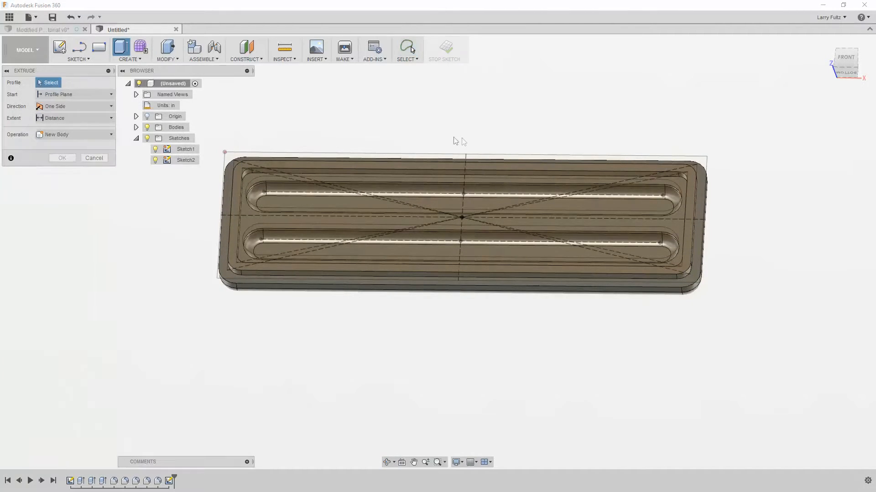
click(260, 157)
click(260, 168)
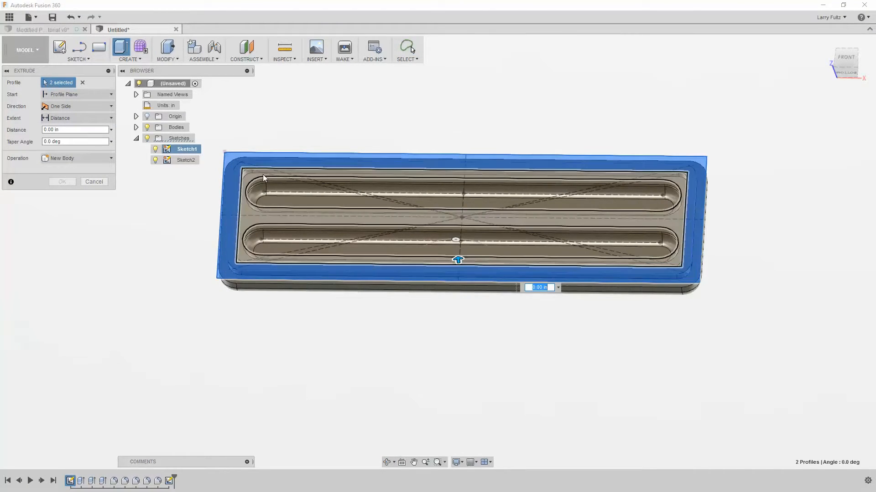
click(264, 185)
click(269, 248)
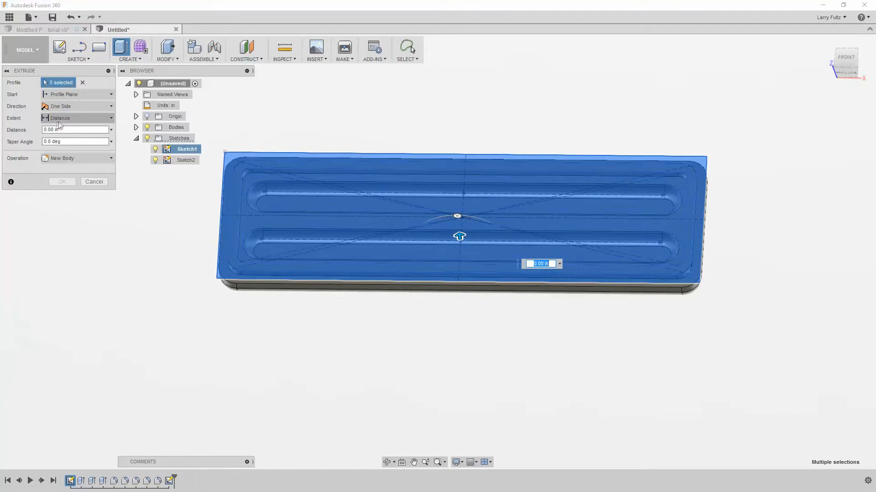
click(73, 106)
click(67, 129)
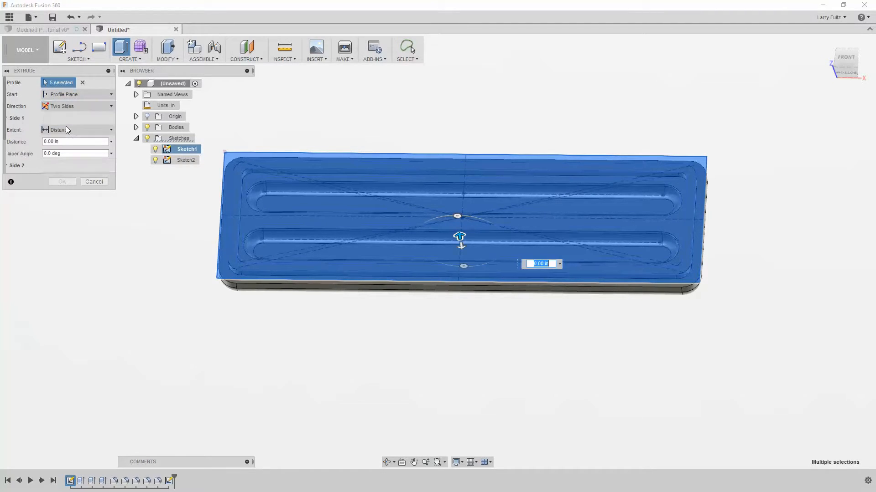
Set the extrusion's distances to 0.4 in for side 1 and 0.1 in for side 2 and create it
click(68, 142)
text(4)
key(Tab)
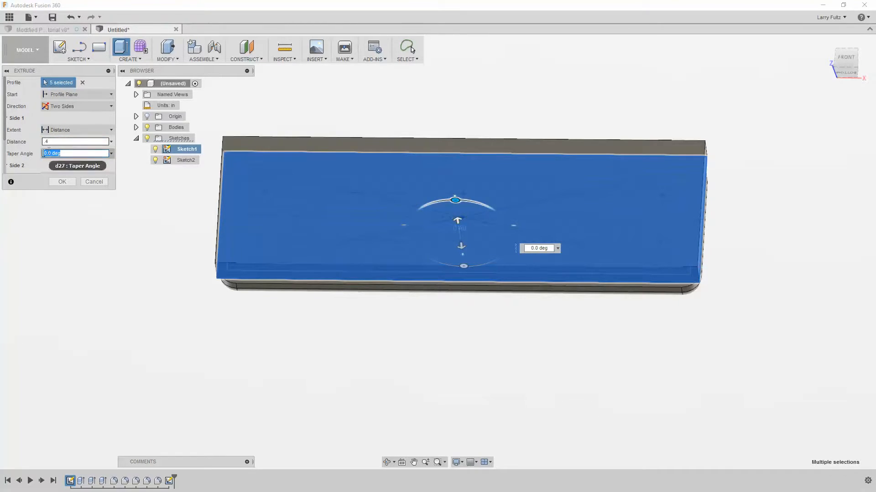
scroll(20, 159, down, 2)
double_click(62, 142)
drag(62, 142, 18, 139)
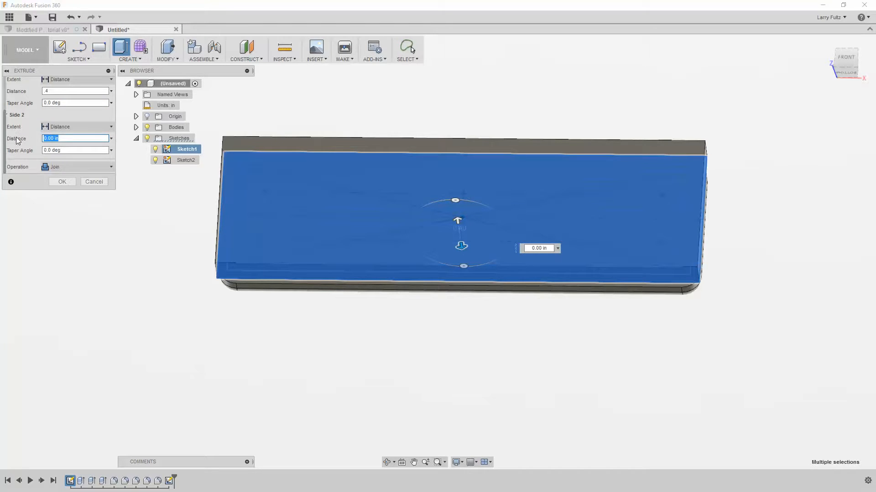
text(.1)
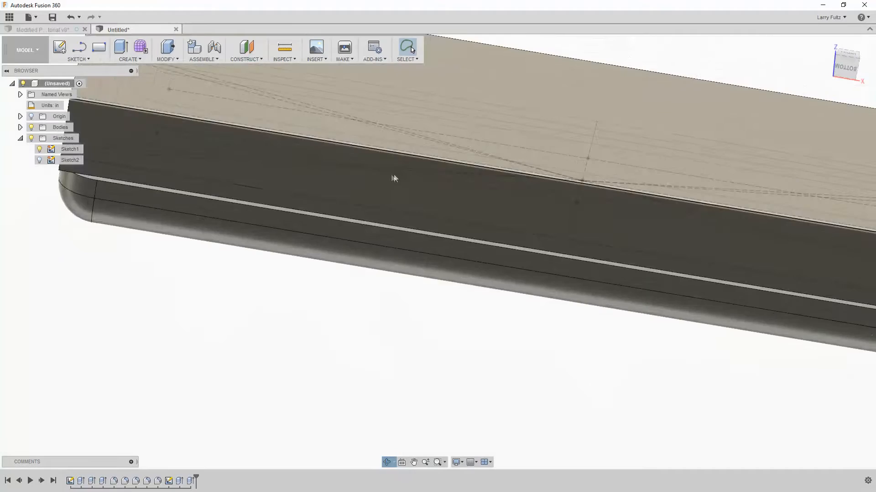
Examine where the new rectangular slab meets the rounded pen holder body, along the long side and at the corner
scroll(365, 178, down, 3)
scroll(332, 143, up, 3)
shift+middle_drag(346, 191, 349, 169)
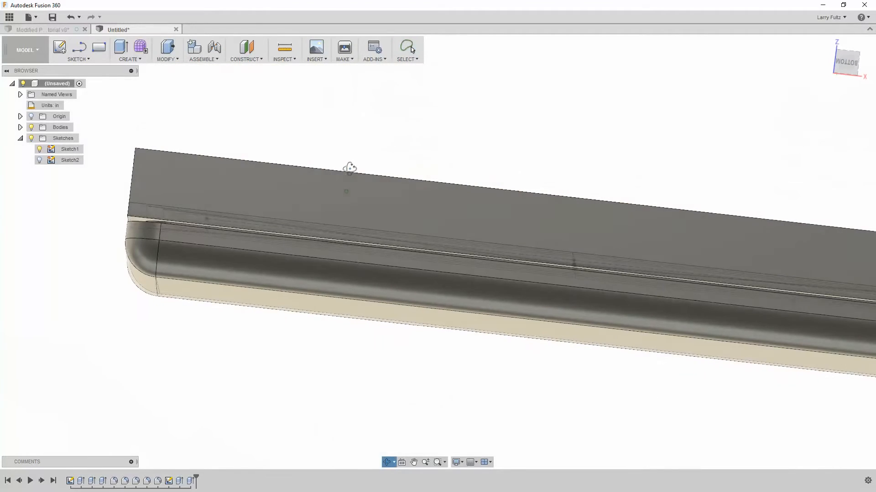
scroll(158, 222, up, 4)
shift+middle_drag(160, 221, 116, 223)
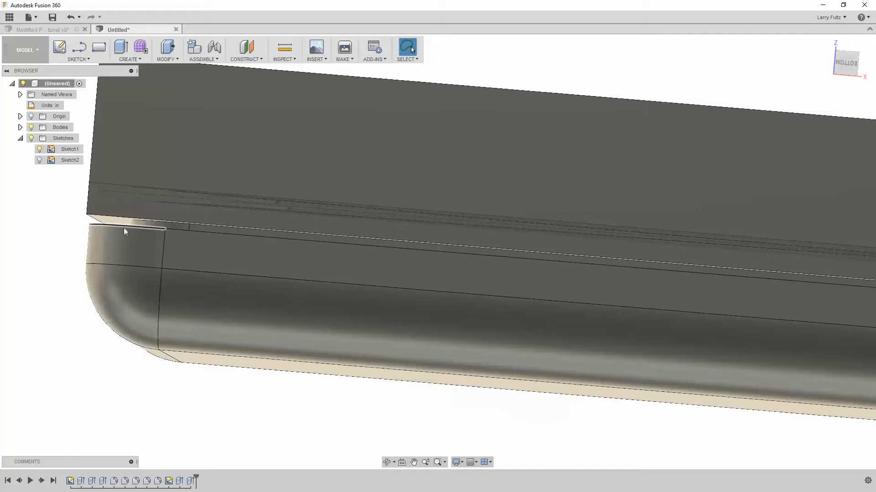
scroll(128, 224, down, 3)
shift+middle_drag(367, 172, 376, 174)
scroll(378, 175, down, 3)
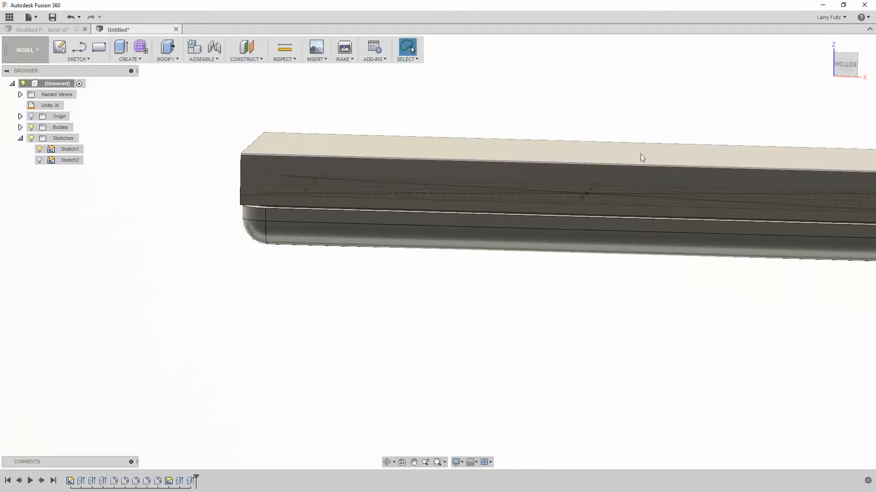
shift+middle_drag(648, 151, 552, 150)
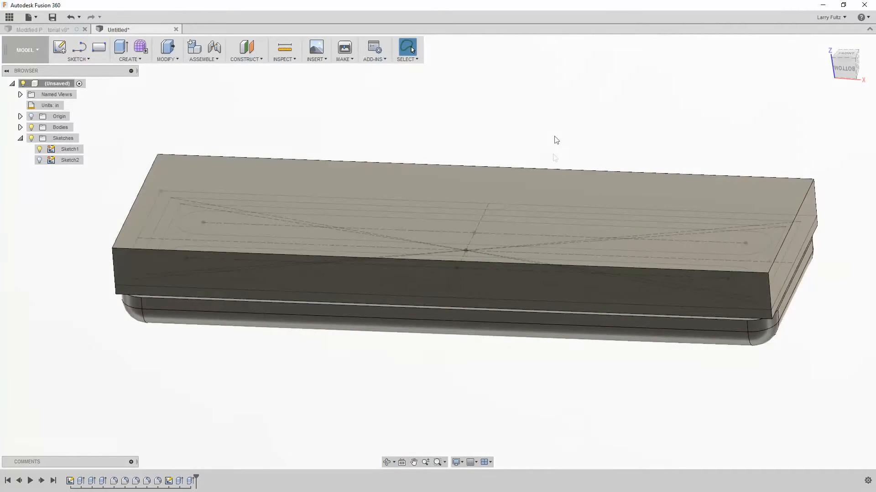
Hide the base sketch and fillet the four short corner edges of the new rectangular block with a 0.25 in radius
click(41, 150)
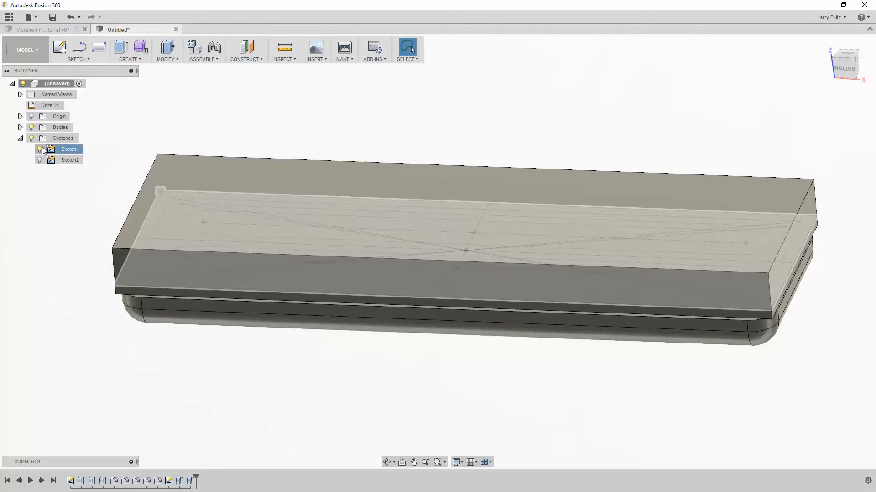
click(288, 135)
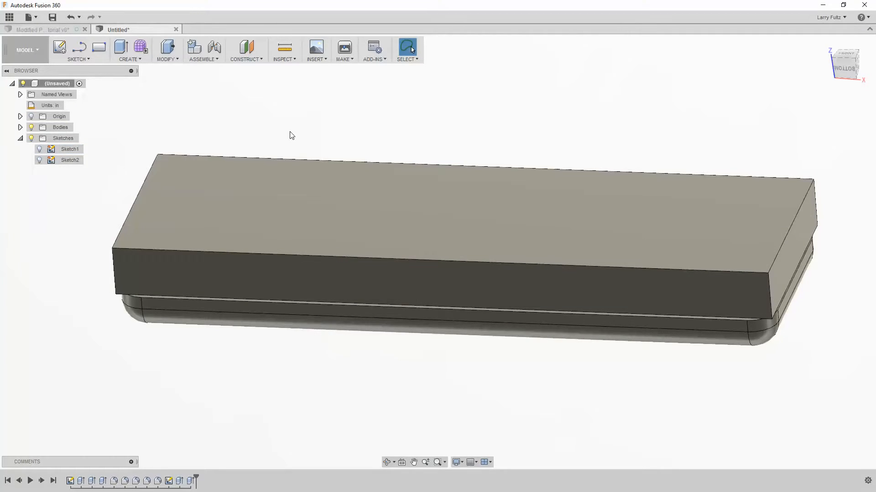
key(f)
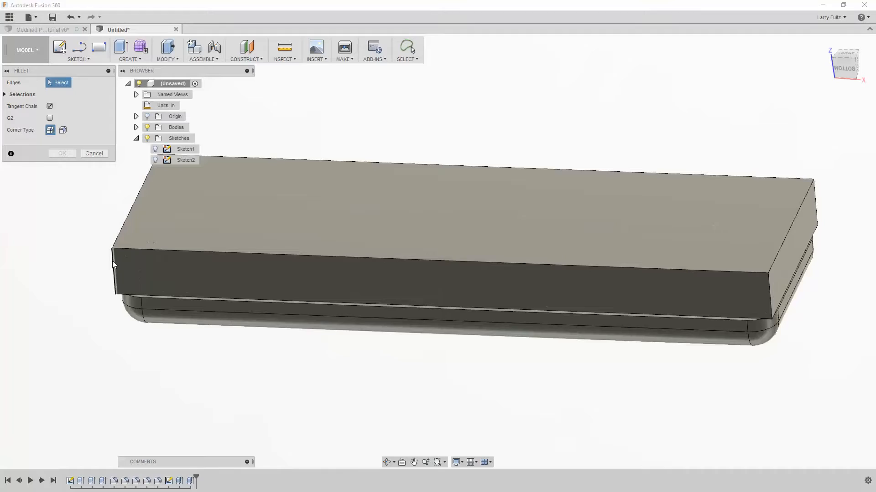
click(114, 268)
scroll(189, 217, down, 3)
click(172, 191)
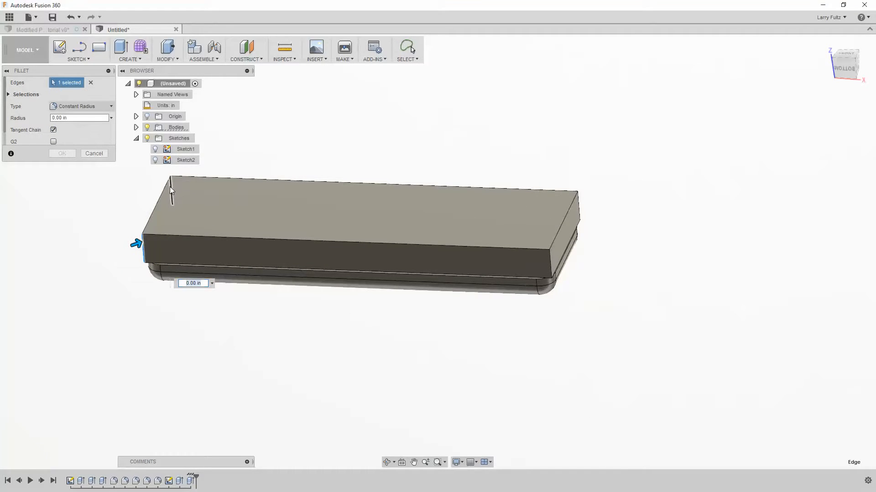
click(578, 205)
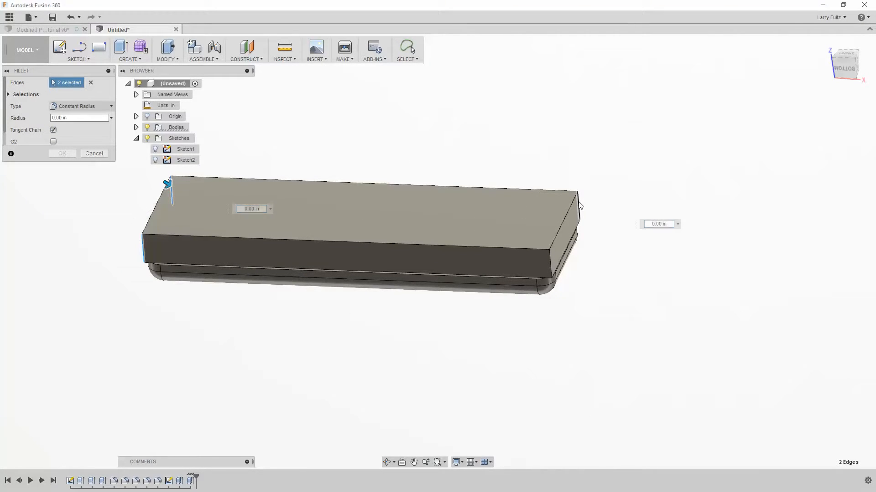
click(553, 265)
text(.25)
key(Return)
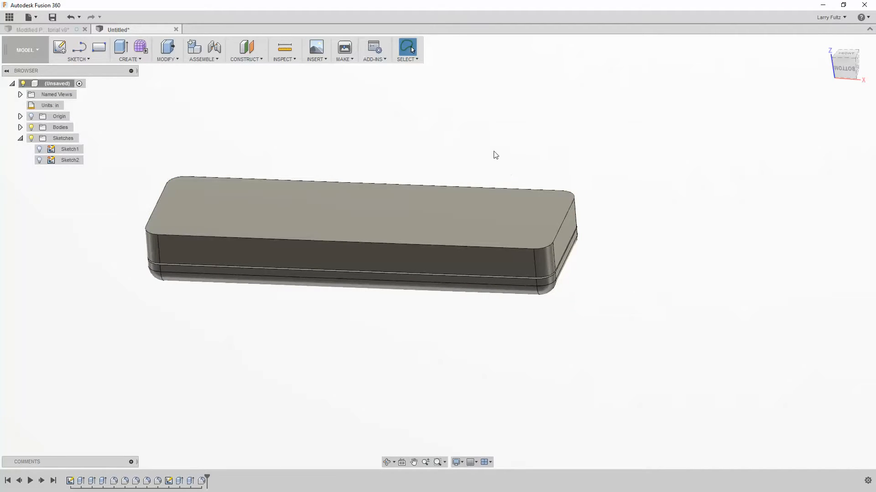
Fillet the full perimeter edge of the new block's large outer face with a 0.25 in radius
key(f)
click(430, 244)
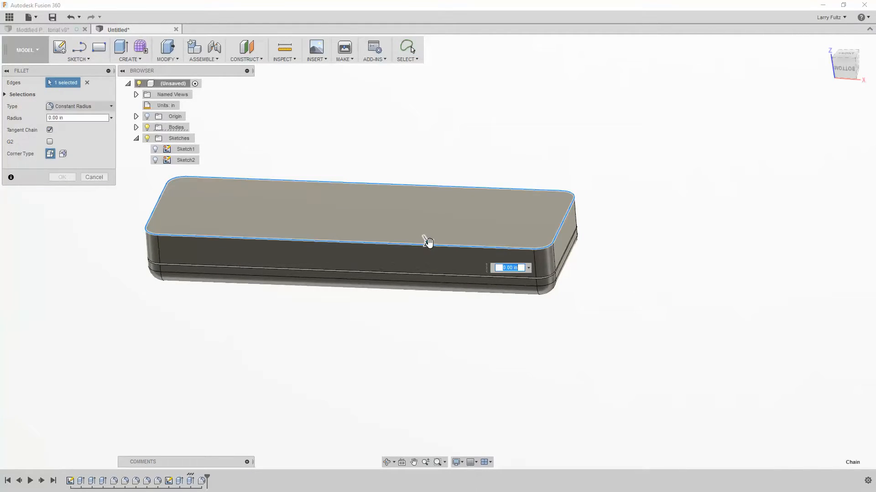
text(.25)
key(Return)
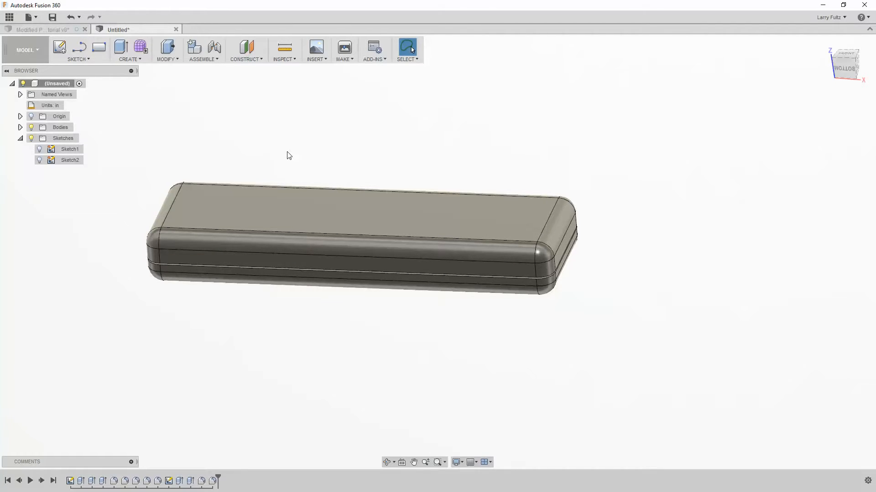
Edit the outer-face perimeter fillet to try a different radius, and restore the original radius
click(212, 481)
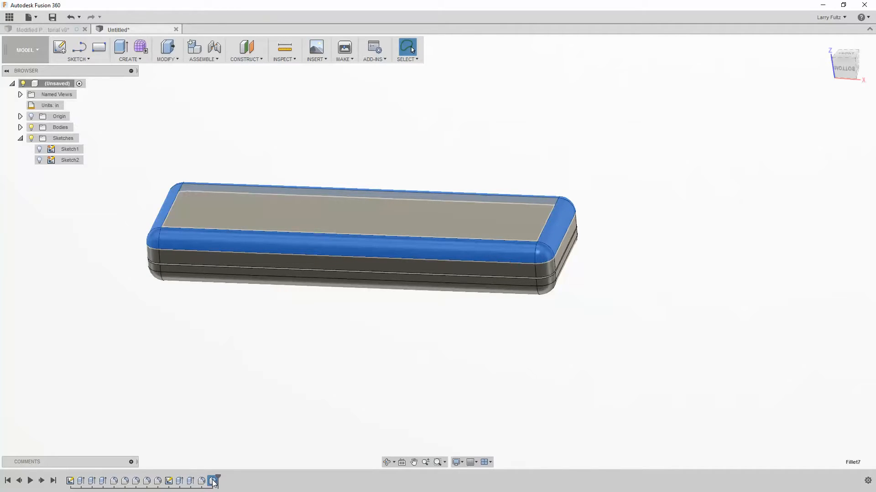
right_click(213, 481)
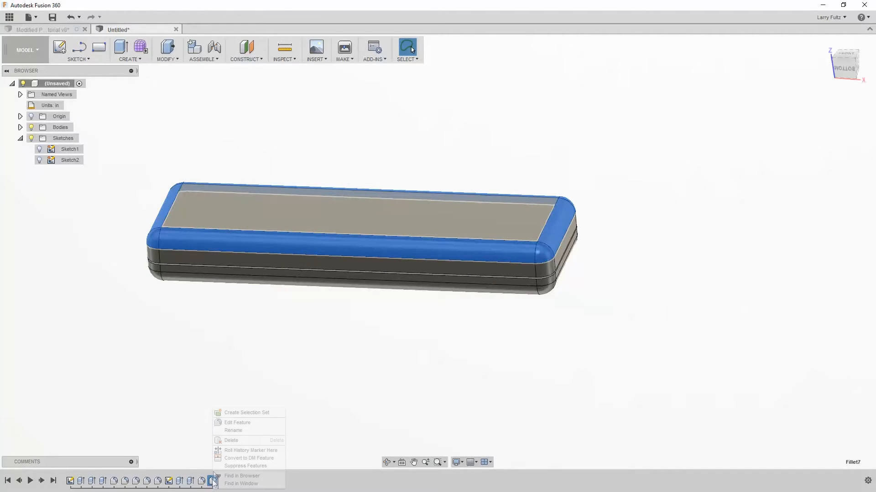
click(237, 423)
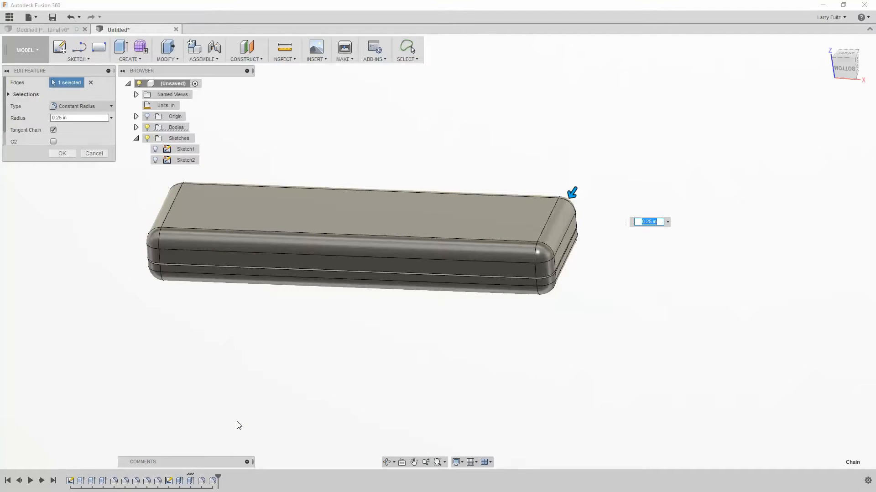
key(Return)
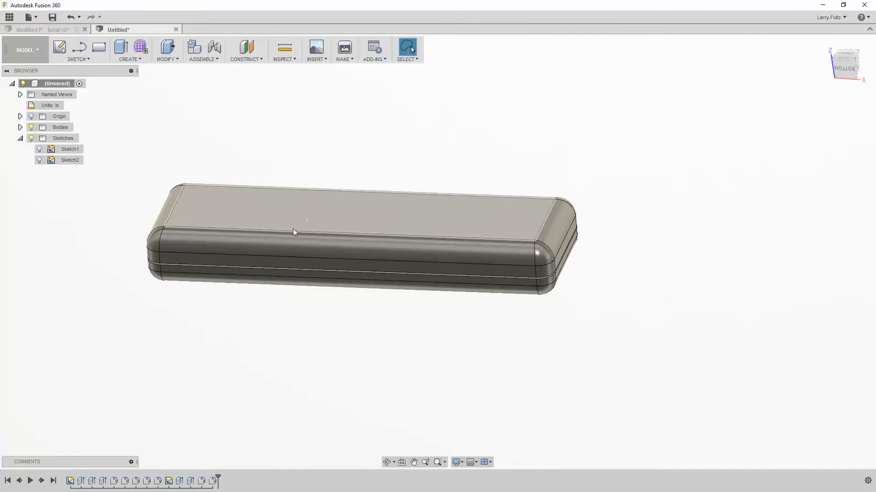
right_click(212, 482)
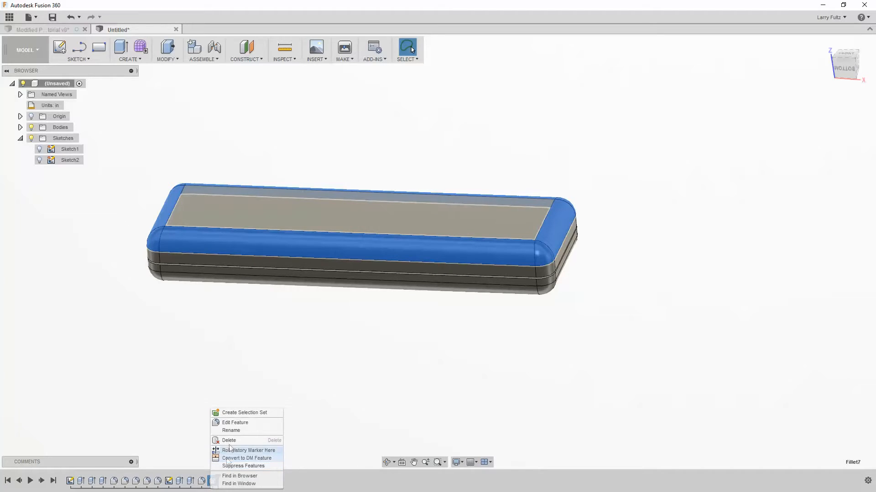
click(230, 422)
key(Return)
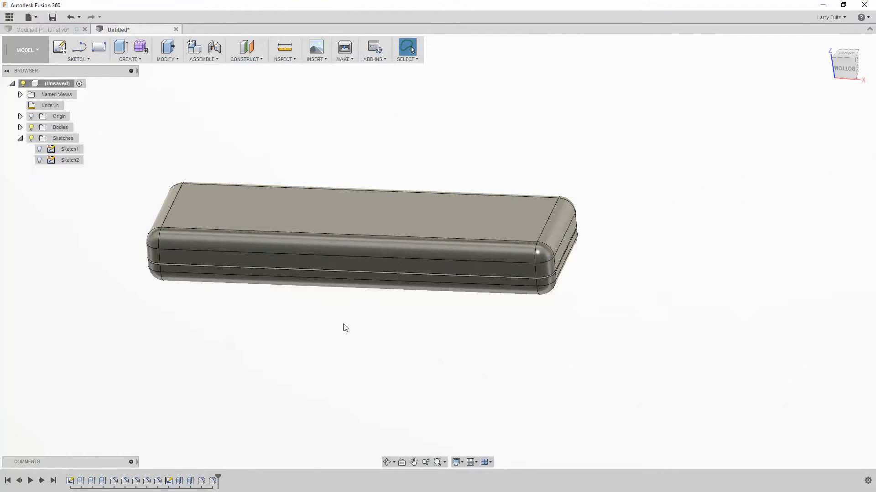
Start a new sketch on the large flat outer face of the filleted block
scroll(385, 157, up, 2)
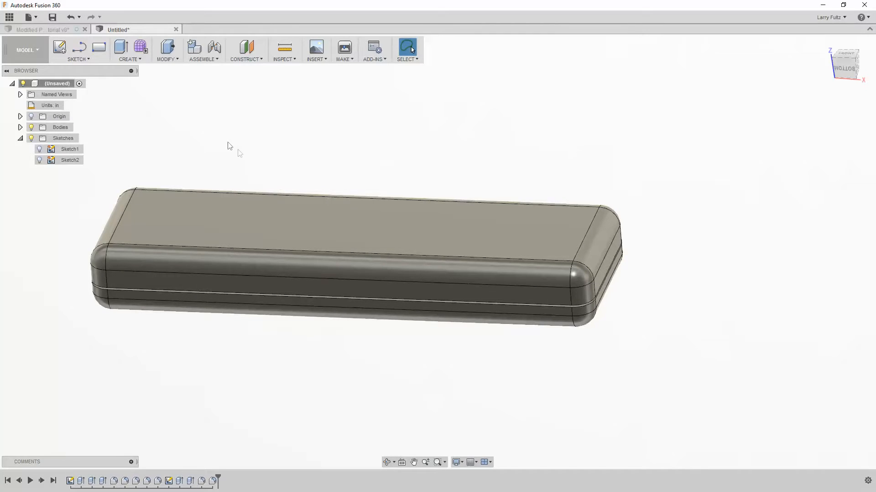
click(78, 59)
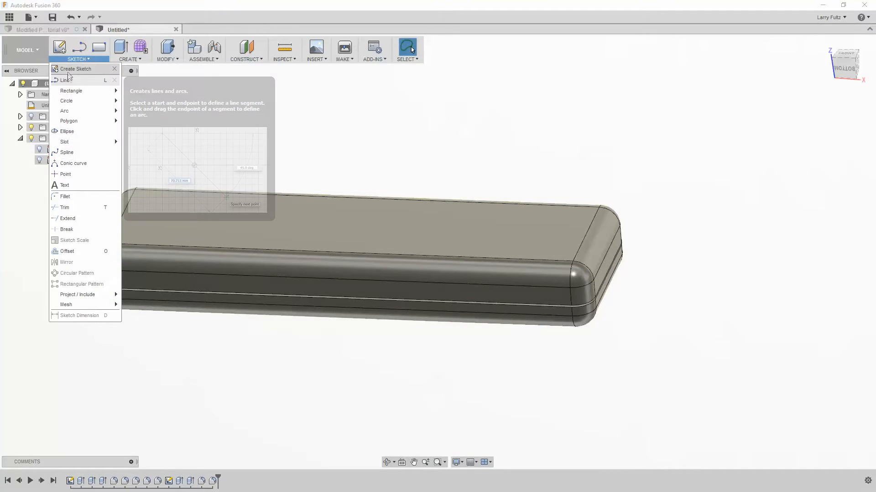
click(68, 73)
click(243, 237)
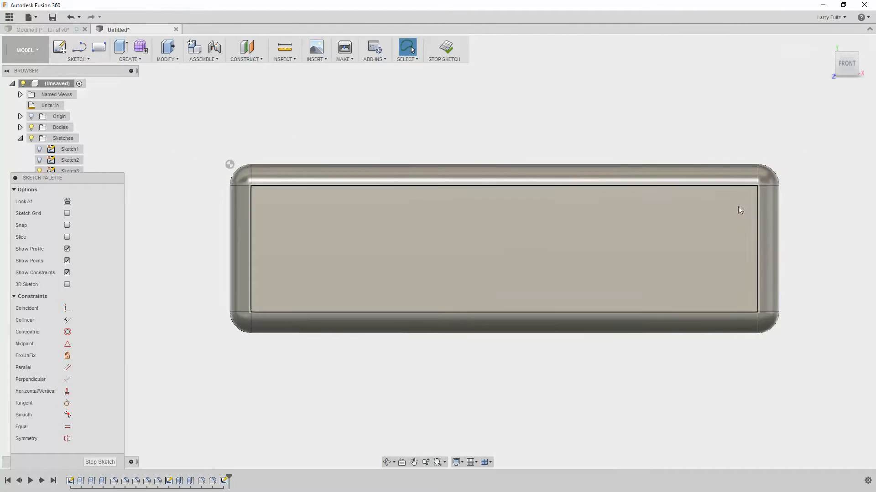
scroll(781, 188, up, 2)
scroll(625, 172, down, 2)
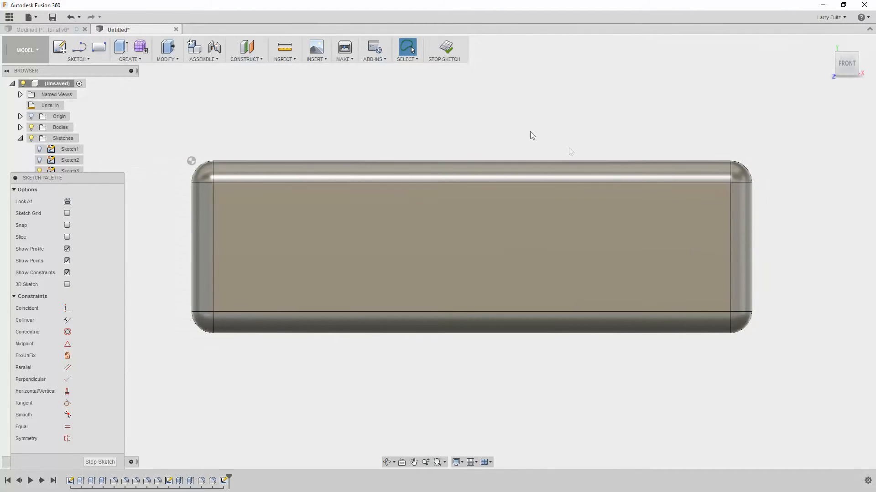
key(l)
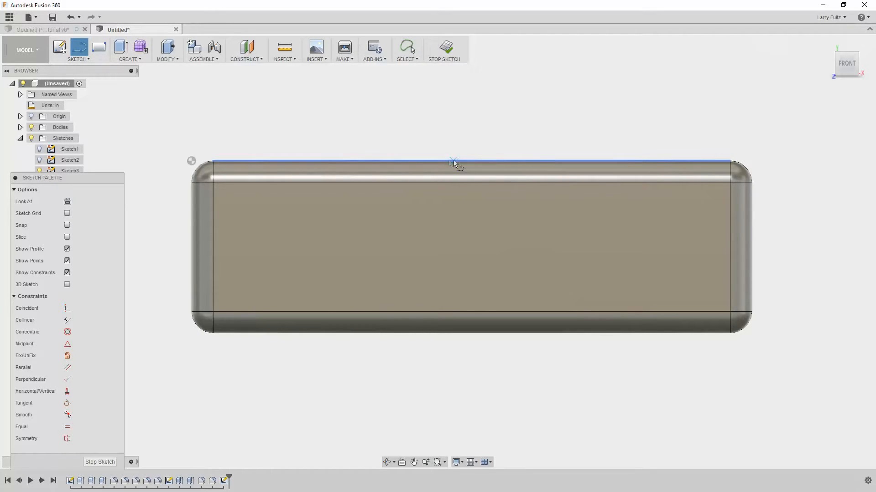
key(Escape)
scroll(358, 315, down, 2)
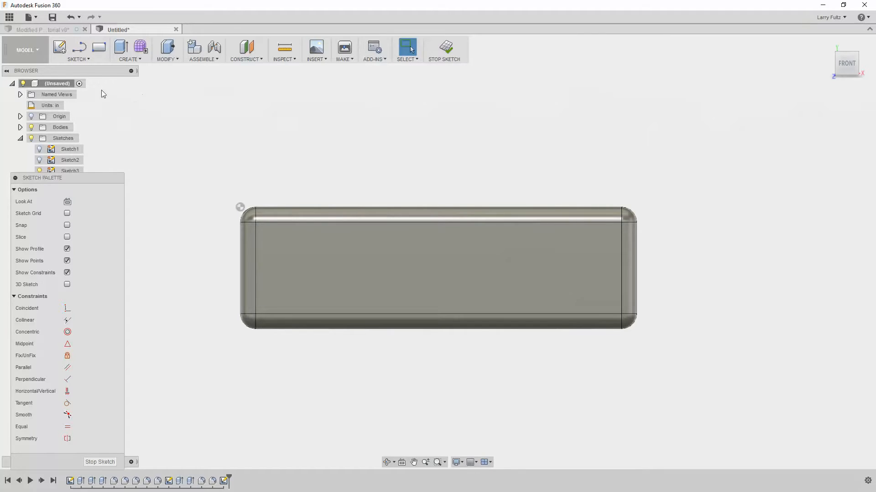
click(63, 55)
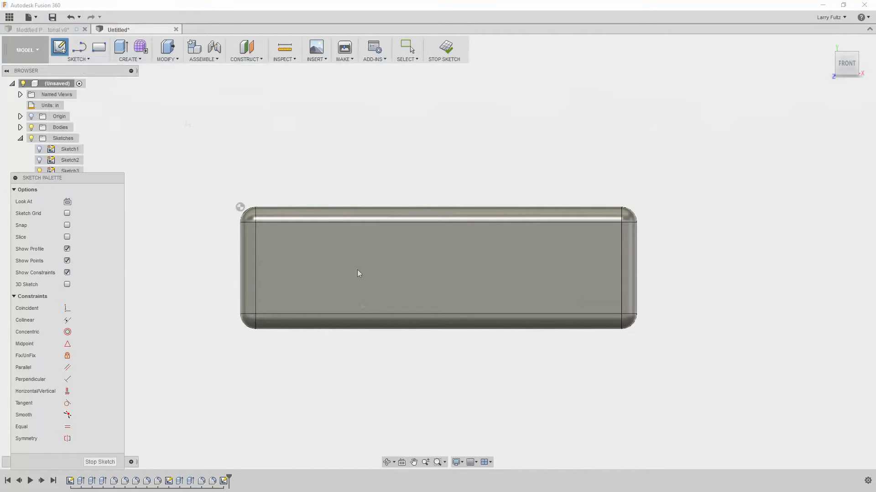
click(482, 280)
Draw a vertical and a horizontal line across the face, each connecting the midpoints of opposite outer edges
key(l)
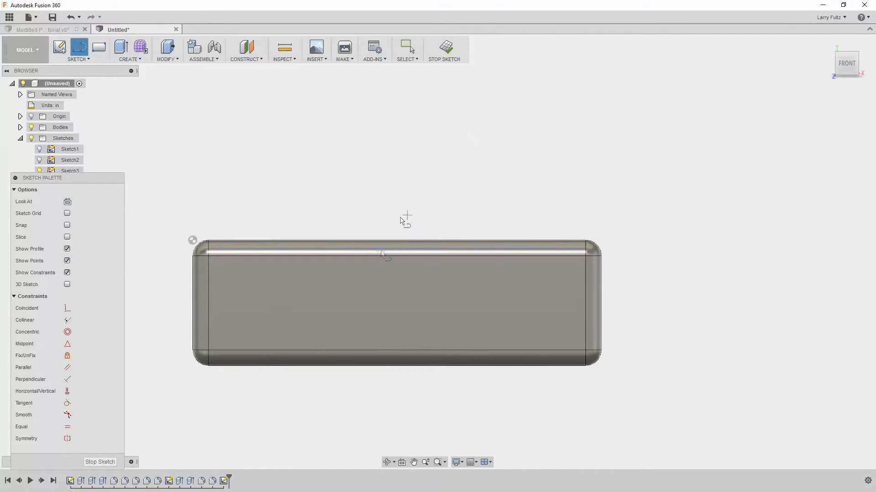
click(396, 239)
double_click(396, 366)
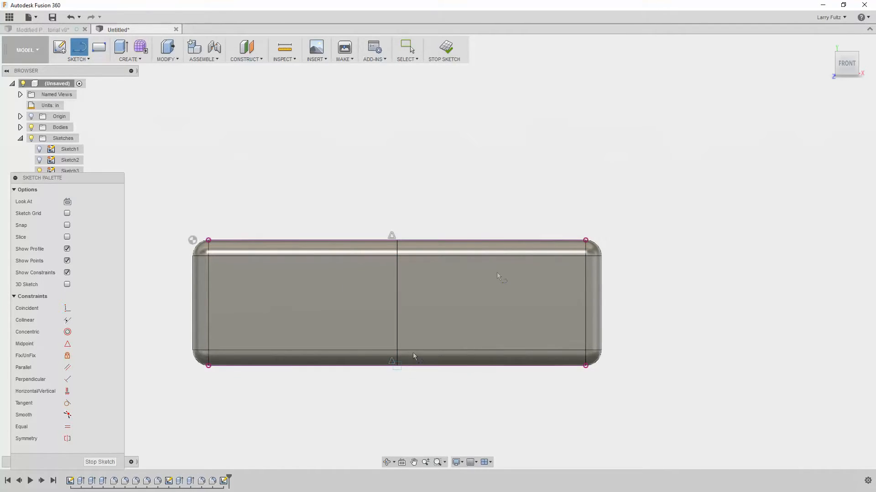
click(191, 303)
double_click(602, 303)
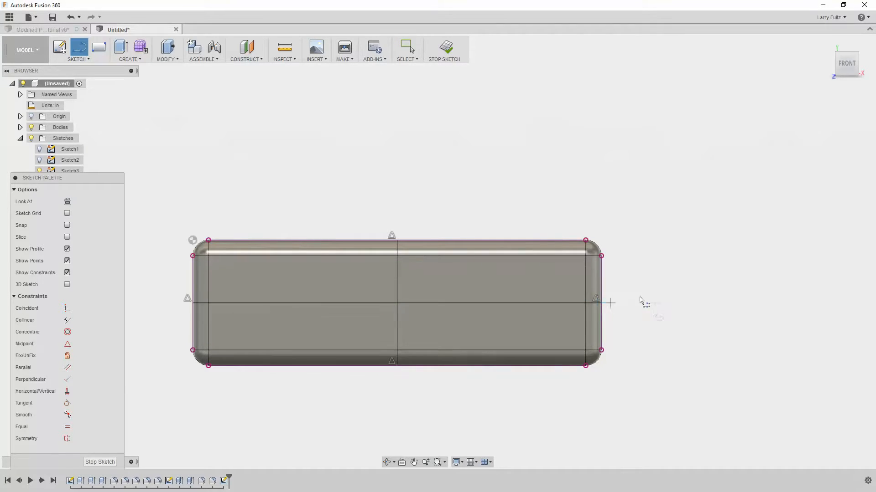
Draw a third line across the block's full length, just below the horizontal midline, connecting the two short outer edges
click(601, 327)
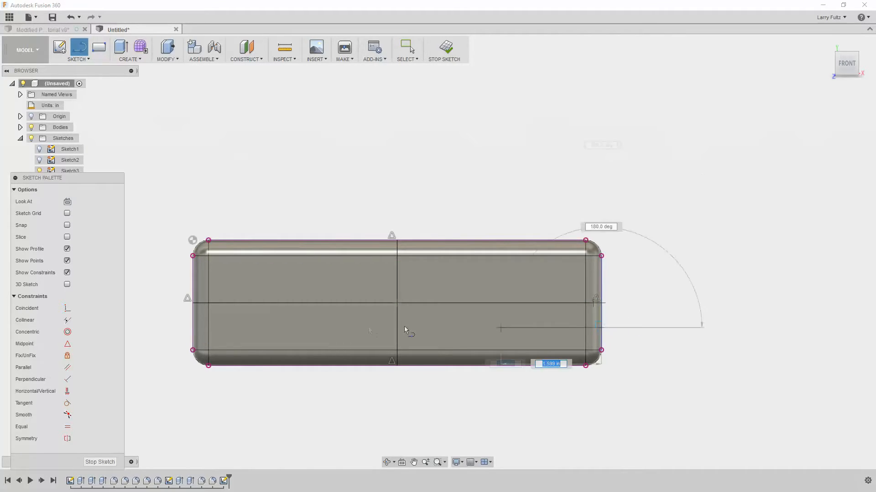
double_click(193, 328)
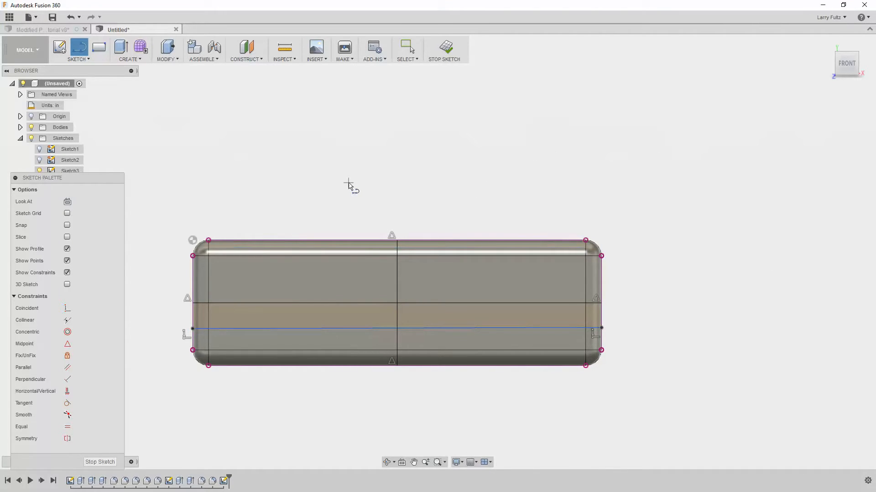
key(Escape)
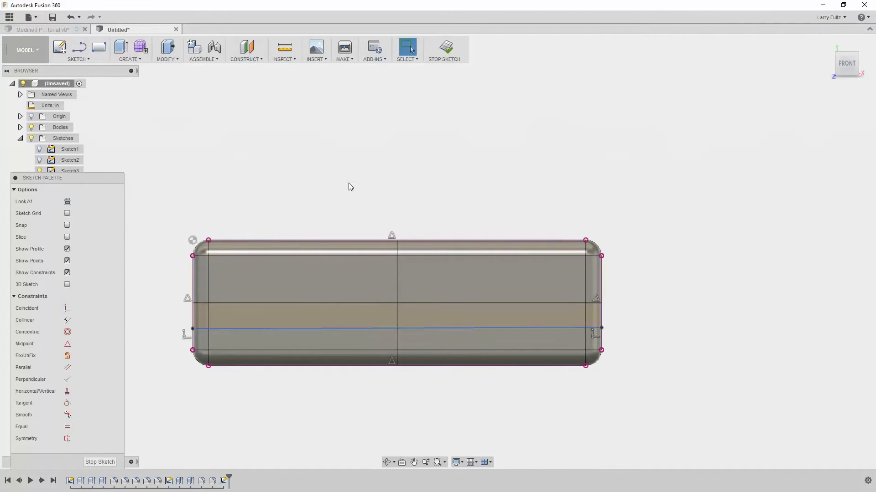
Convert the two midlines and the lower lengthwise line to construction lines
click(259, 303)
shift+click(270, 327)
shift+click(397, 301)
key(x)
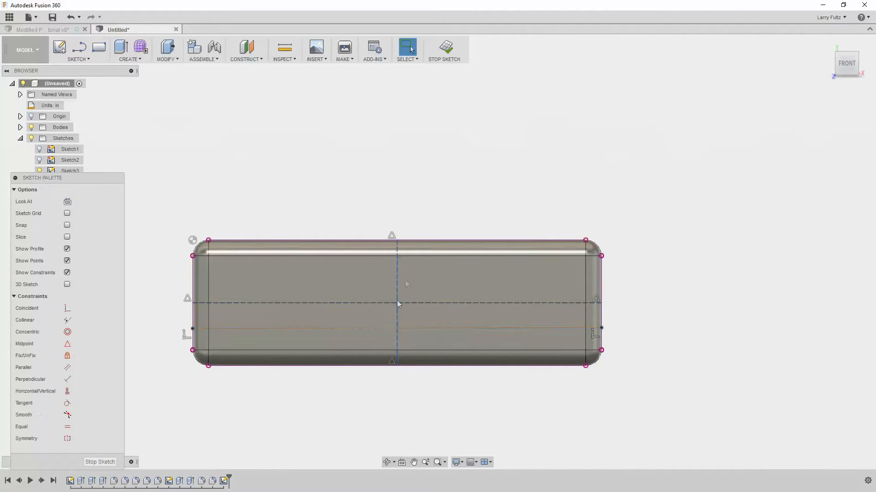
Dimension the lower lengthwise construction line at 1.375 in from the block's upper long edge
scroll(366, 273, up, 1)
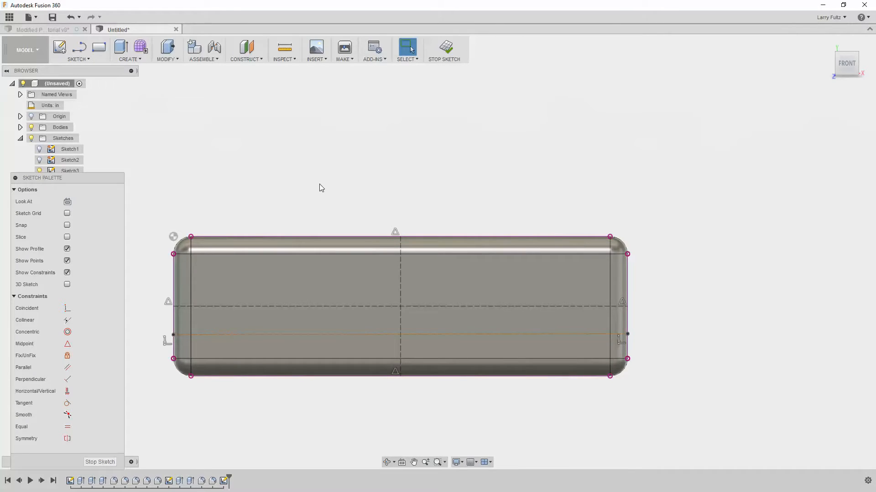
key(d)
click(300, 334)
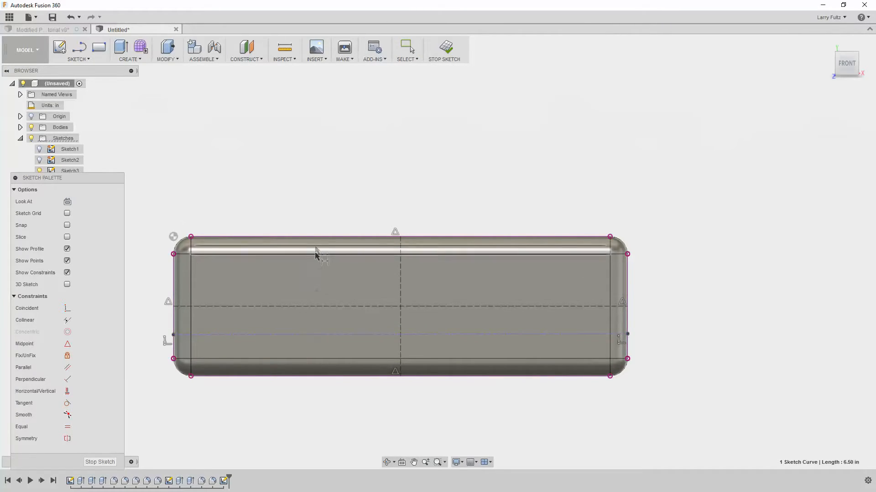
click(401, 236)
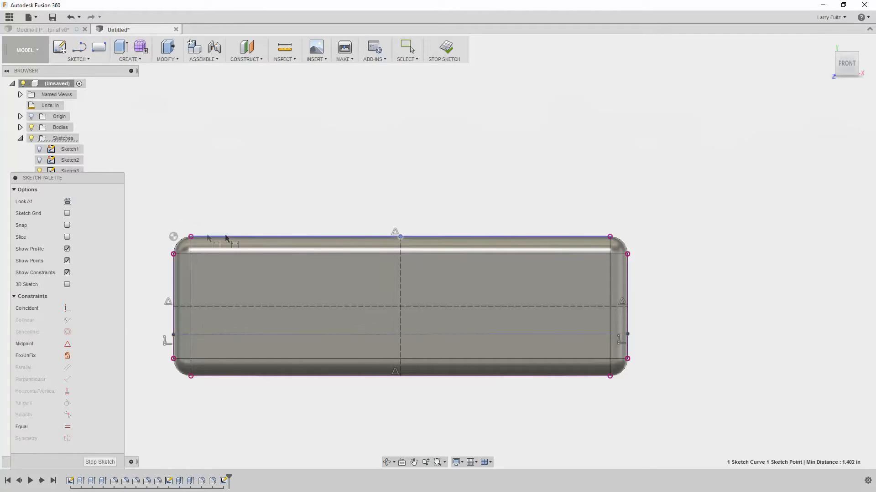
click(146, 183)
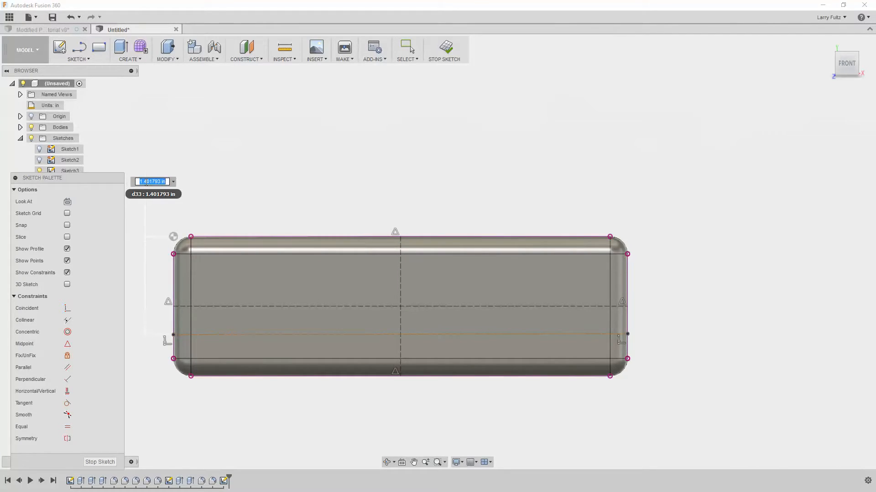
text(1.375)
key(Return)
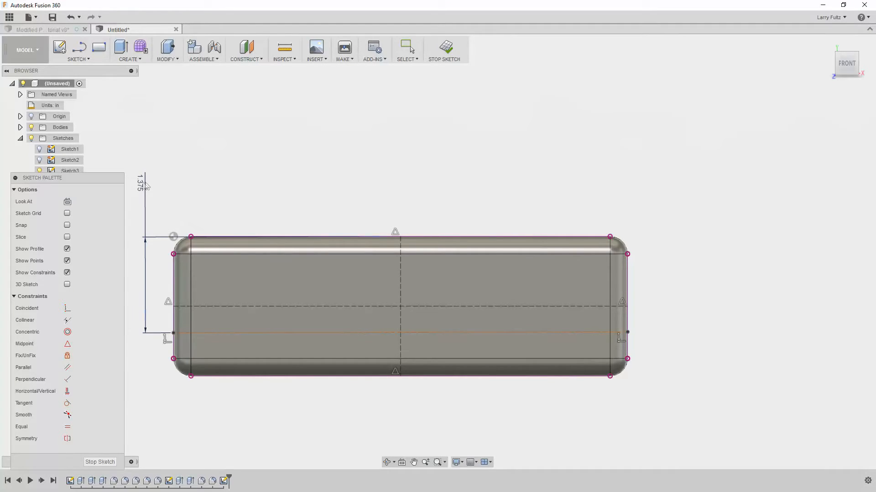
scroll(310, 279, down, 2)
scroll(335, 300, up, 3)
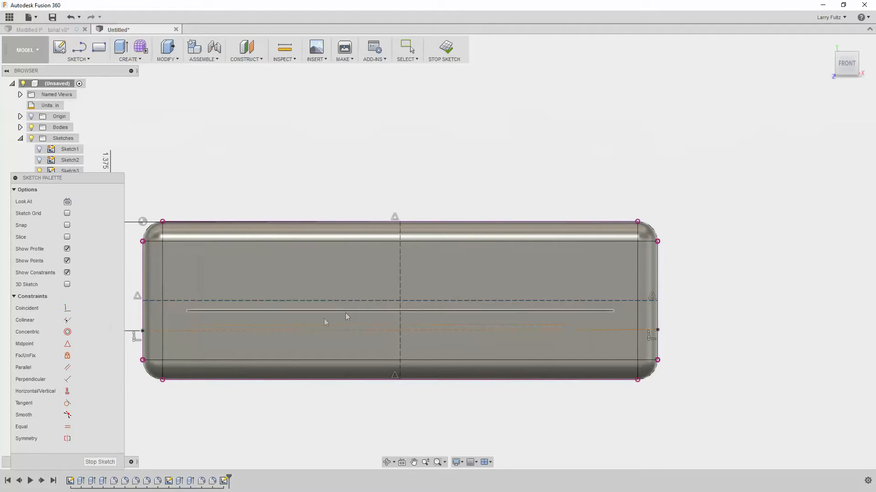
scroll(312, 201, down, 2)
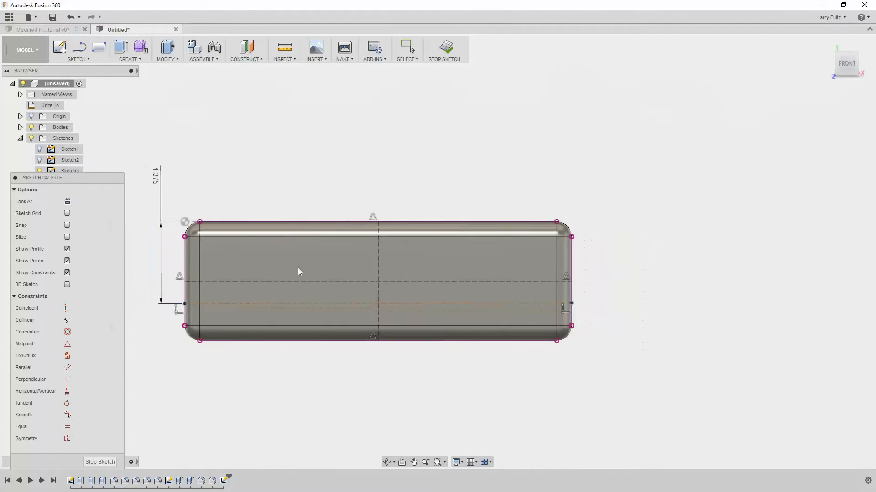
Constrain the lower lengthwise construction line to be horizontal
click(340, 304)
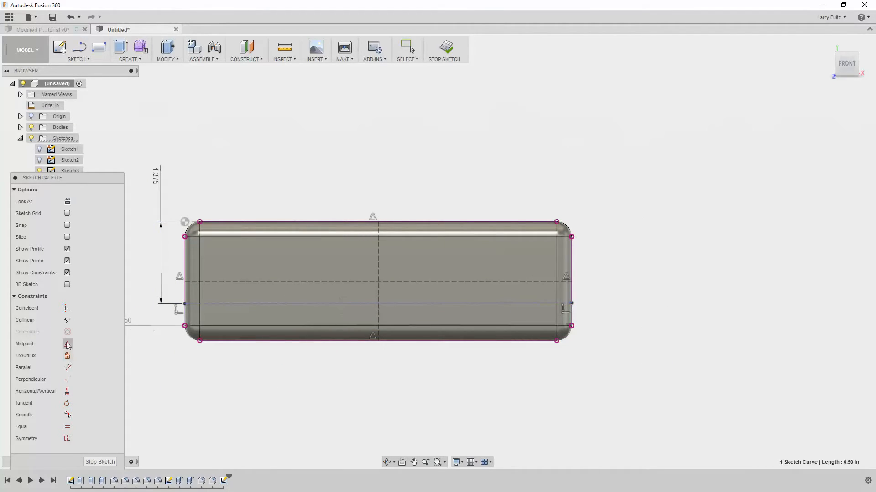
click(67, 391)
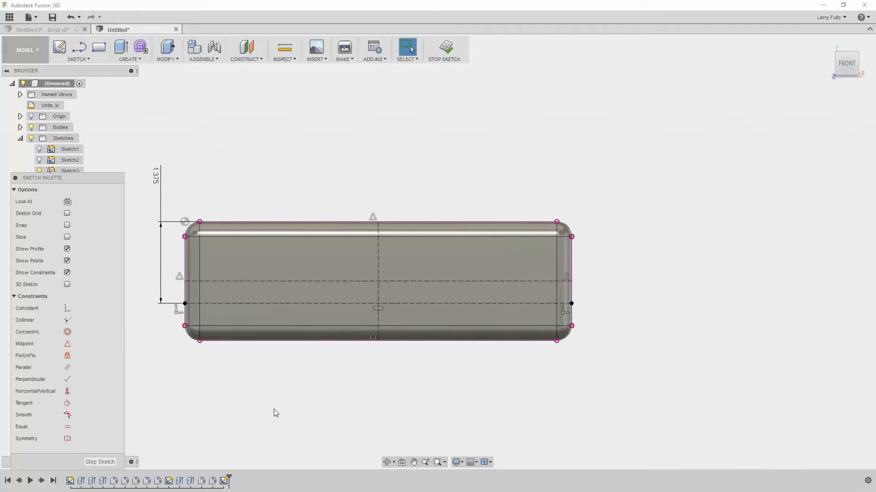
scroll(357, 344, down, 2)
scroll(355, 271, up, 2)
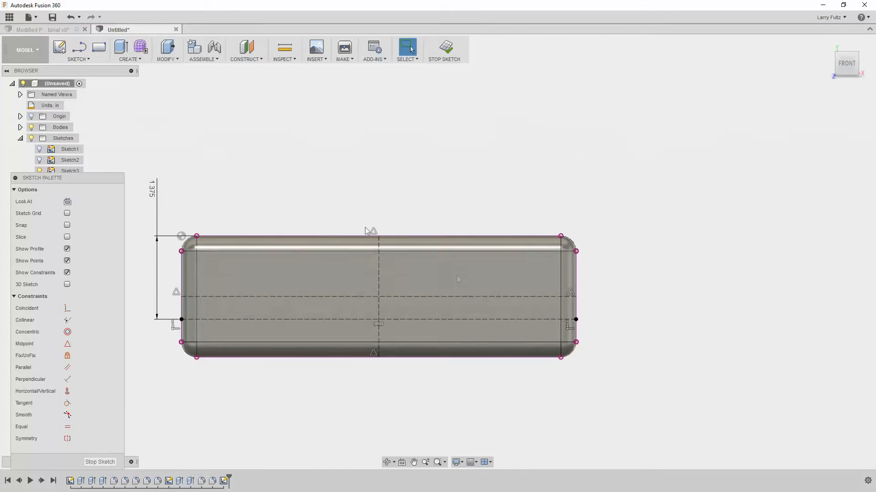
Sketch a center-point slot on the lower construction line from the vertical midline, about 2.85 in between arc centers and 0.25 in wide
key(s)
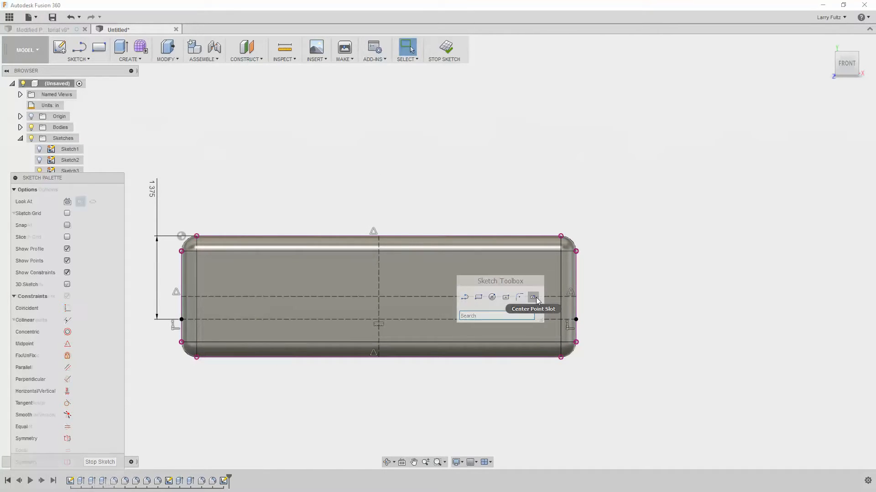
click(533, 298)
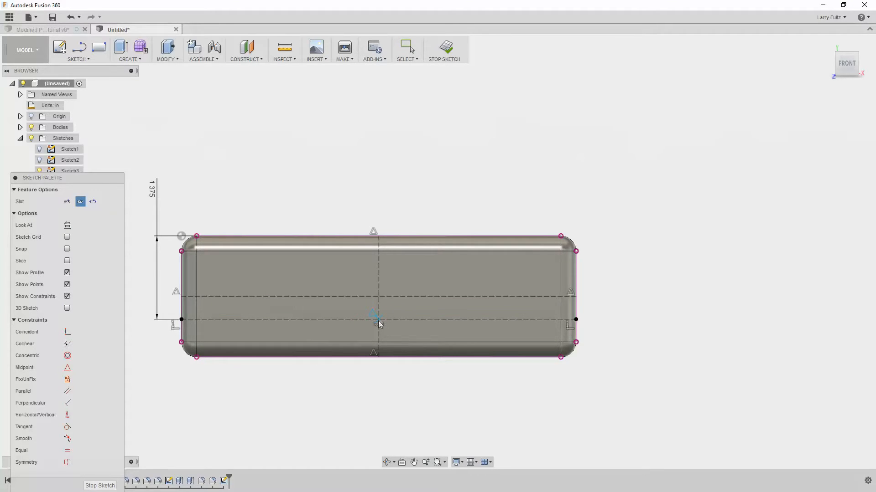
click(379, 321)
click(465, 319)
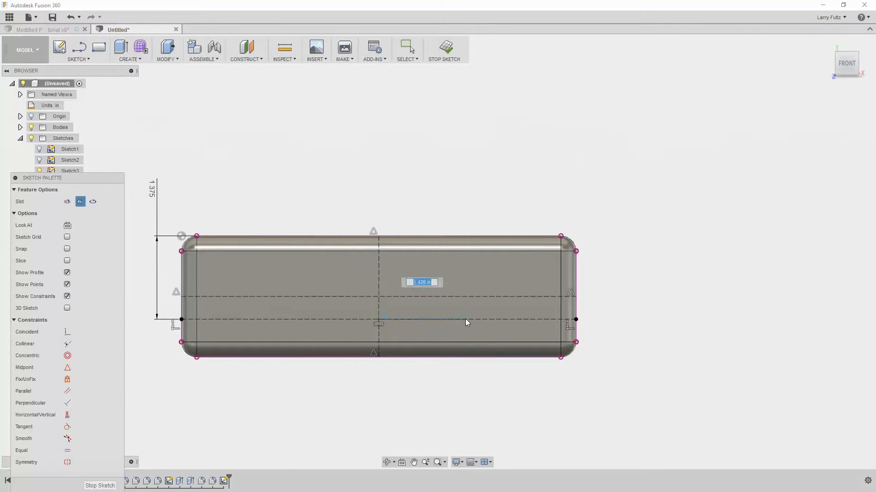
click(470, 312)
Draw a circle beyond each end of the slot on the lower construction line, about 0.3 in and 0.36 in in diameter
key(c)
click(500, 319)
click(509, 315)
click(228, 319)
key(Return)
key(Escape)
click(528, 313)
key(Delete)
scroll(434, 321, up, 1)
scroll(302, 324, up, 1)
scroll(344, 322, down, 2)
key(d)
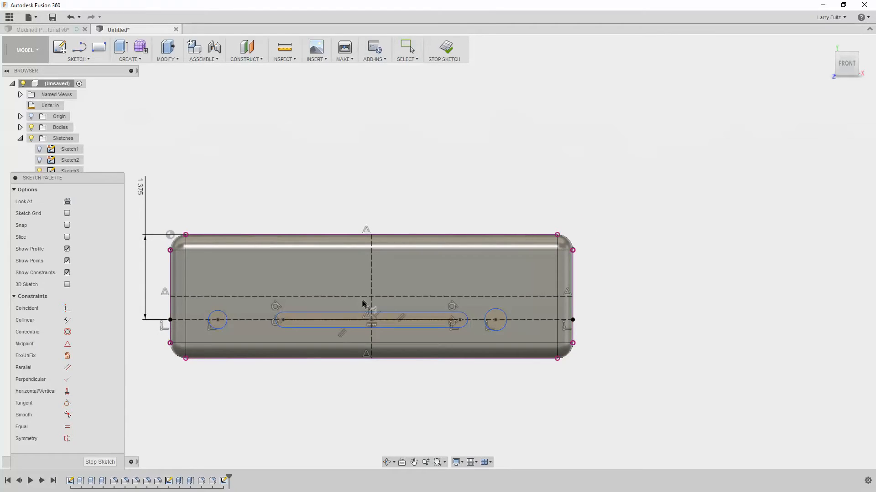
click(501, 330)
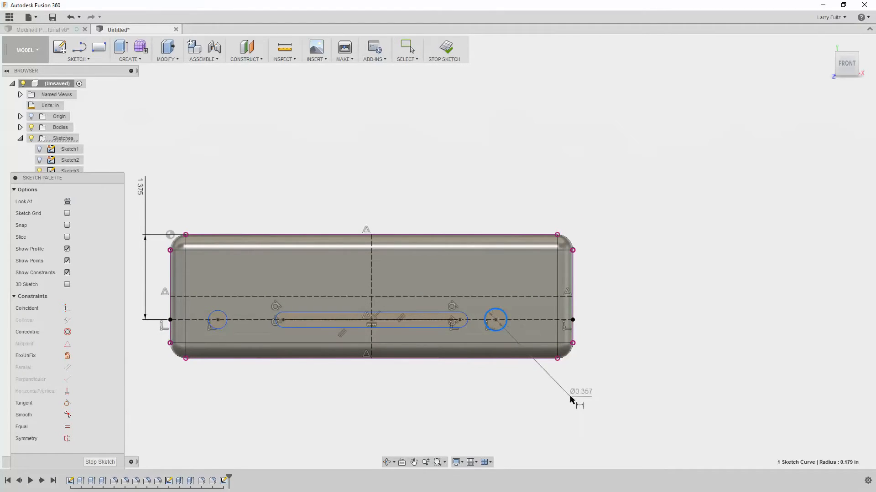
key(Escape)
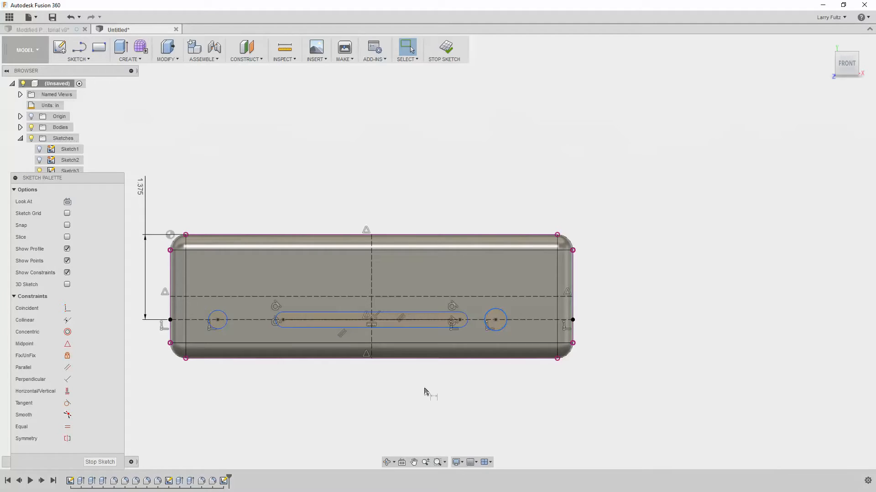
Dimension the slot's end arc with a radius of 0.15 in
click(465, 328)
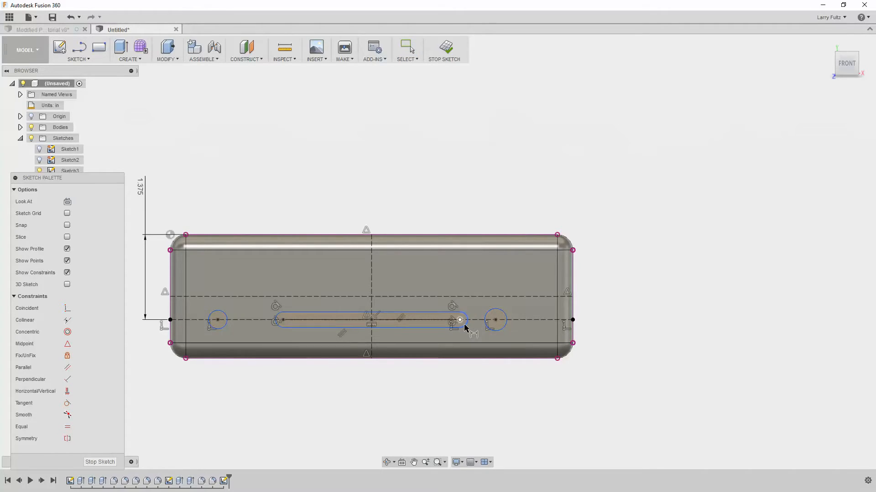
click(510, 399)
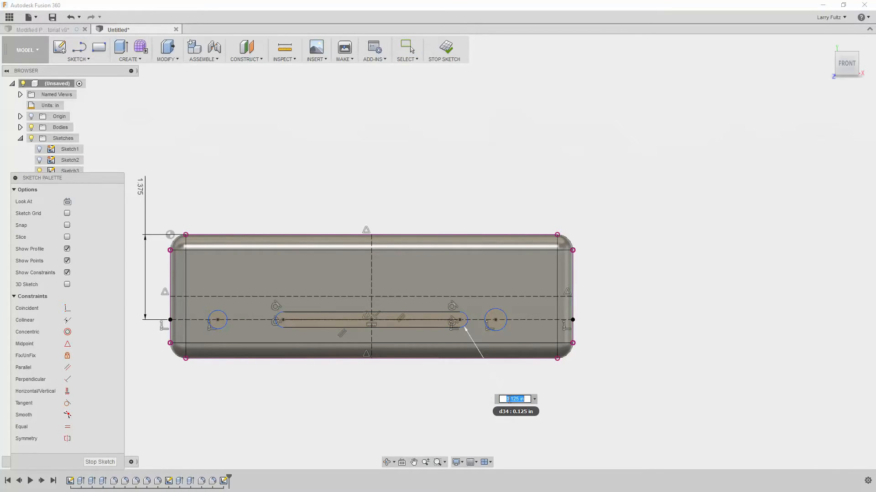
key(BackSpace)
text(.15)
key(Return)
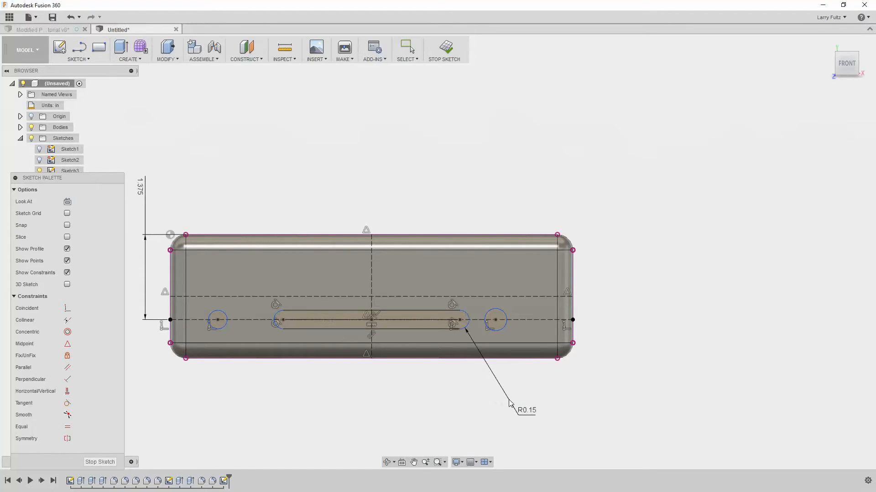
key(Escape)
Apply an Equal constraint to the two circles and the slot's end arc
scroll(454, 347, up, 3)
scroll(268, 358, down, 3)
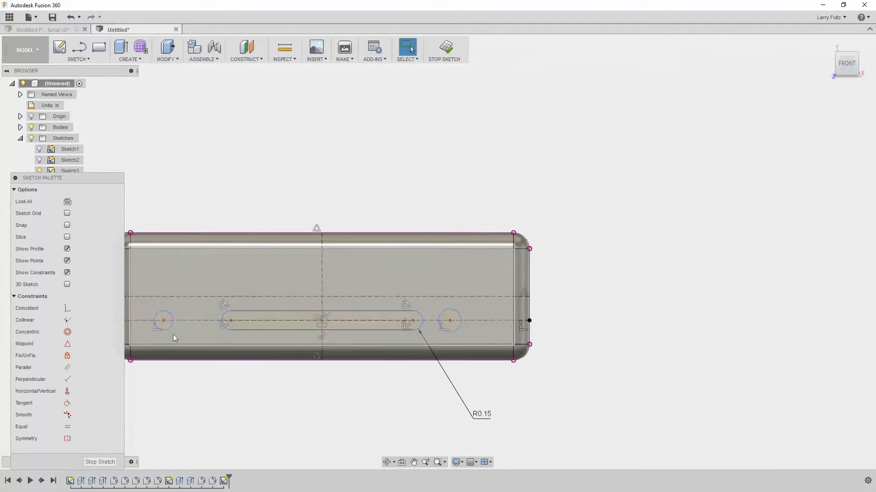
click(172, 329)
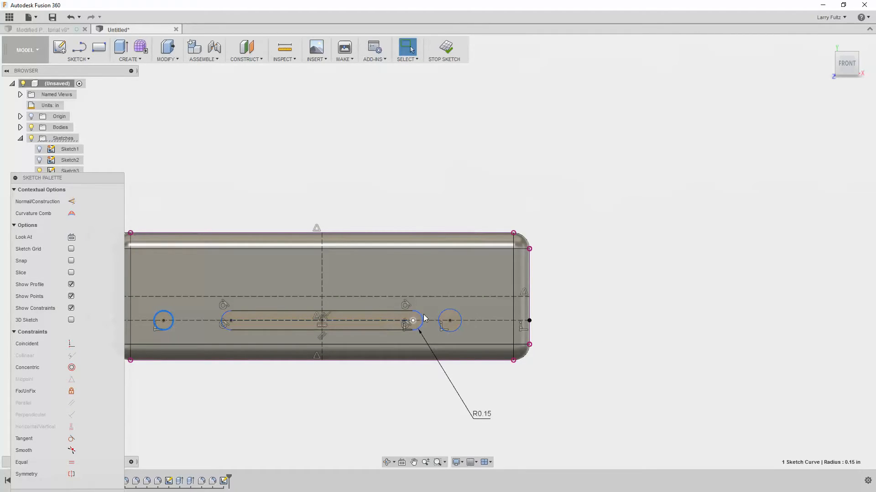
shift+click(422, 320)
shift+click(449, 311)
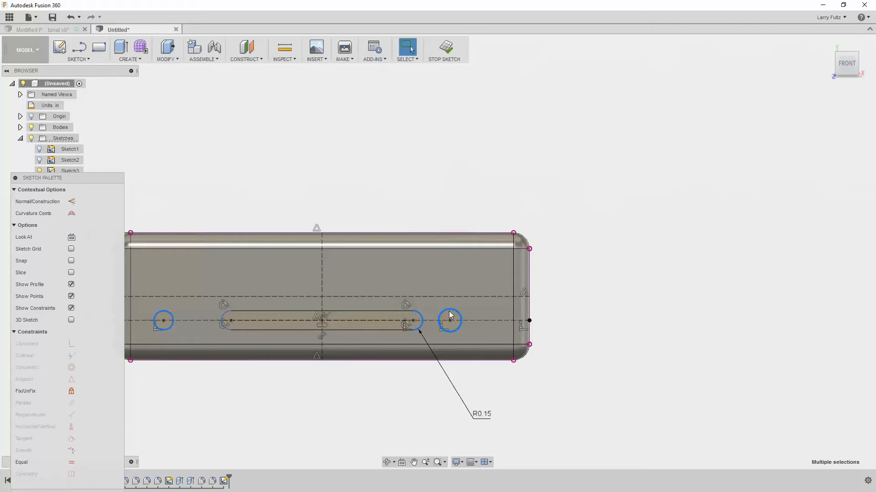
click(72, 463)
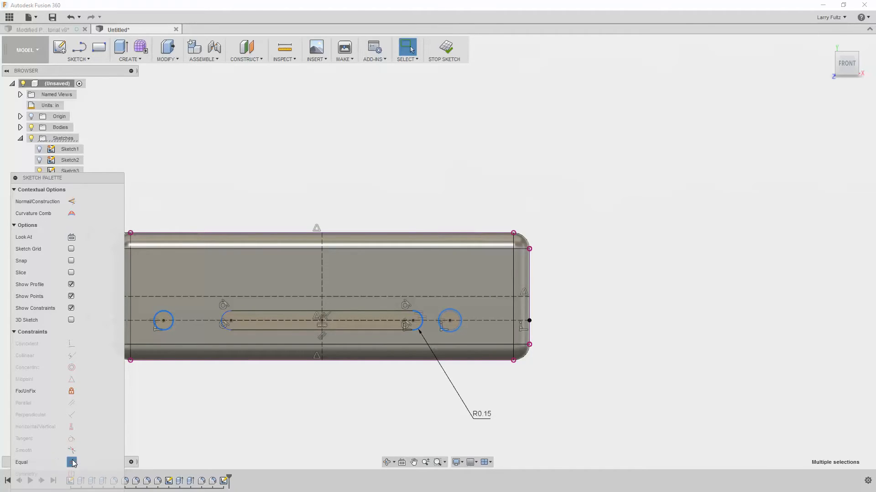
Dimension the distance between the two circle centers at 5.25 in
scroll(260, 401, down, 2)
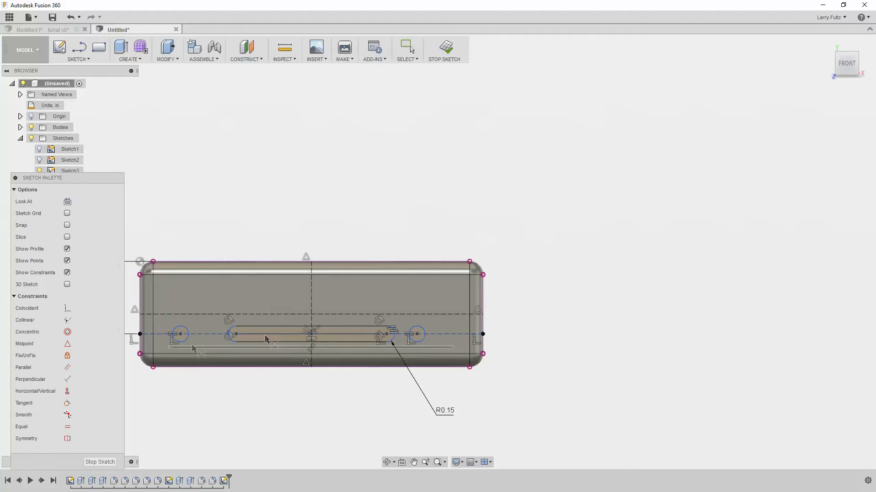
click(181, 335)
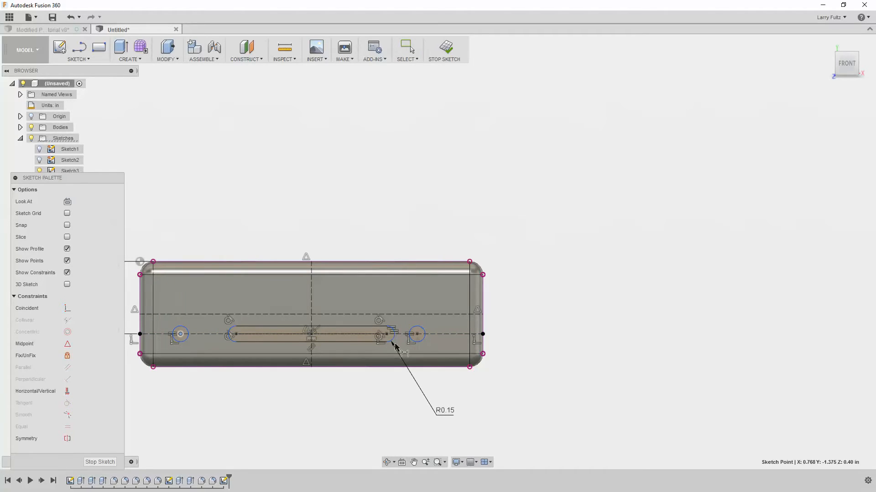
click(416, 335)
click(328, 409)
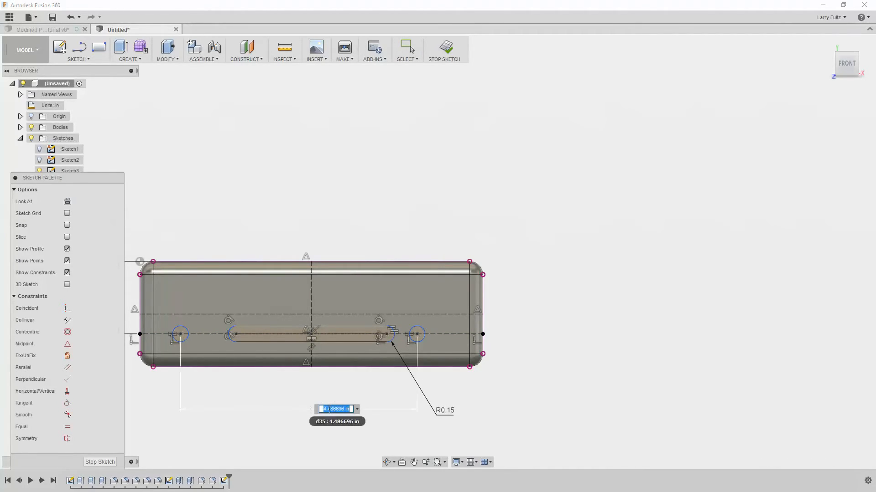
text(5.25)
key(Return)
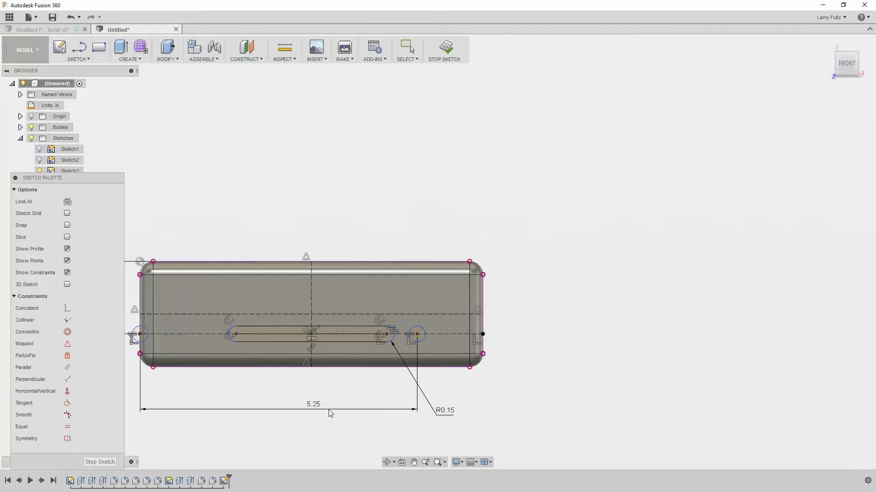
Dimension the slot's straight lower edge at 3.4 in
scroll(271, 346, up, 3)
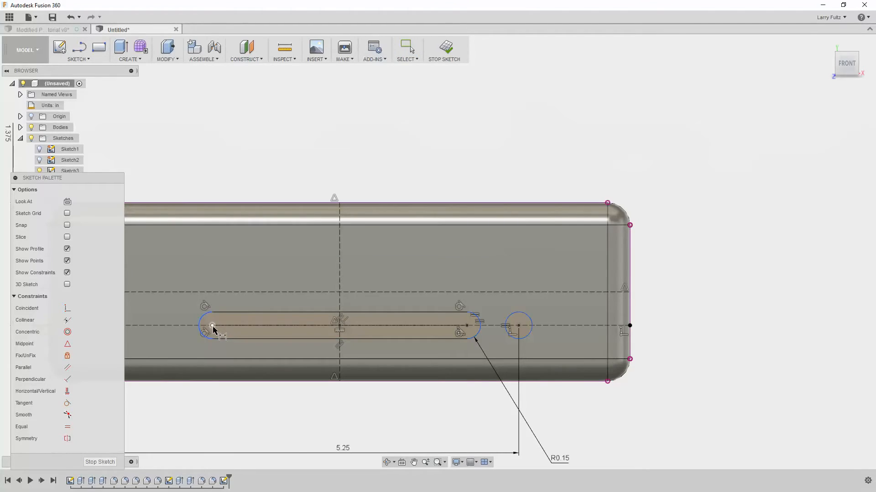
click(234, 339)
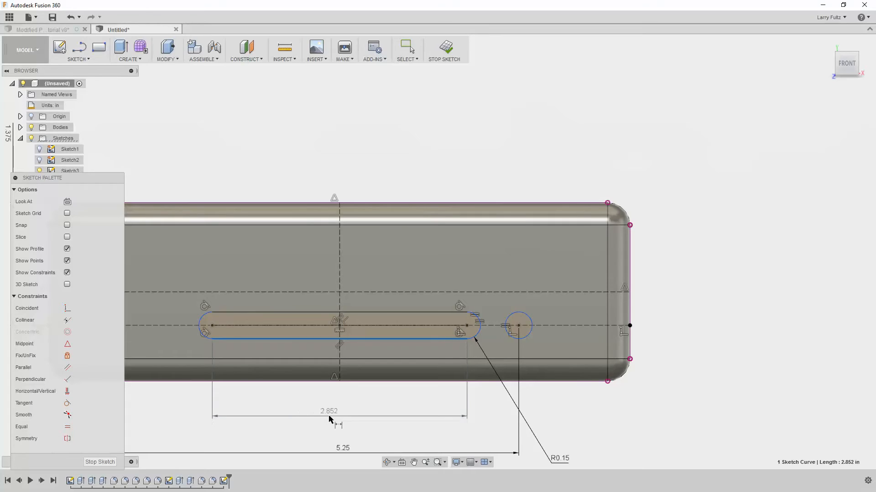
click(329, 418)
text(3.4)
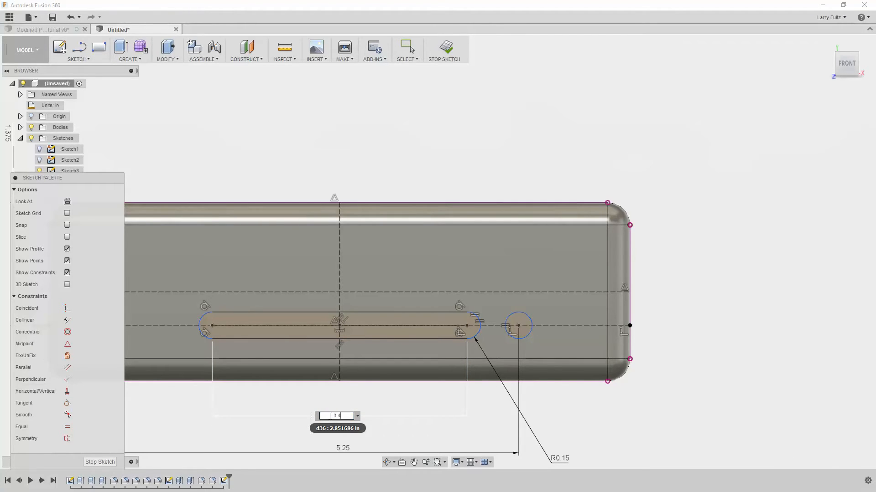
key(Return)
key(Escape)
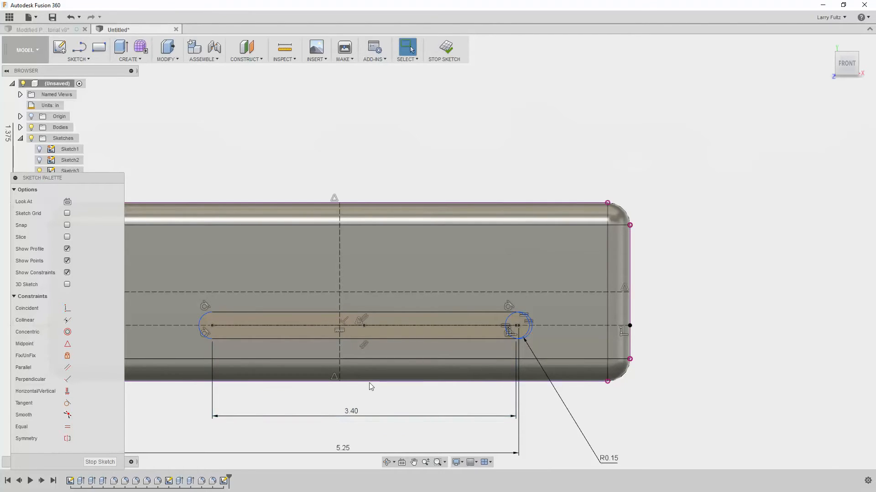
Move the slot back toward the vertical midline and shift the pair of circles outward so the shapes no longer overlap
drag(529, 331, 502, 333)
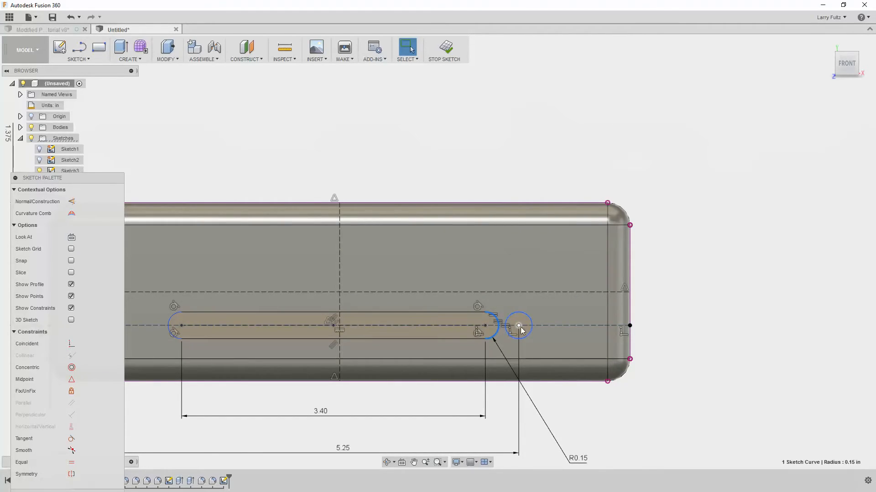
mouse_move(531, 326)
mouse_down()
mouse_move(586, 325)
mouse_move(575, 327)
mouse_up()
scroll(517, 331, down, 3)
scroll(411, 332, up, 2)
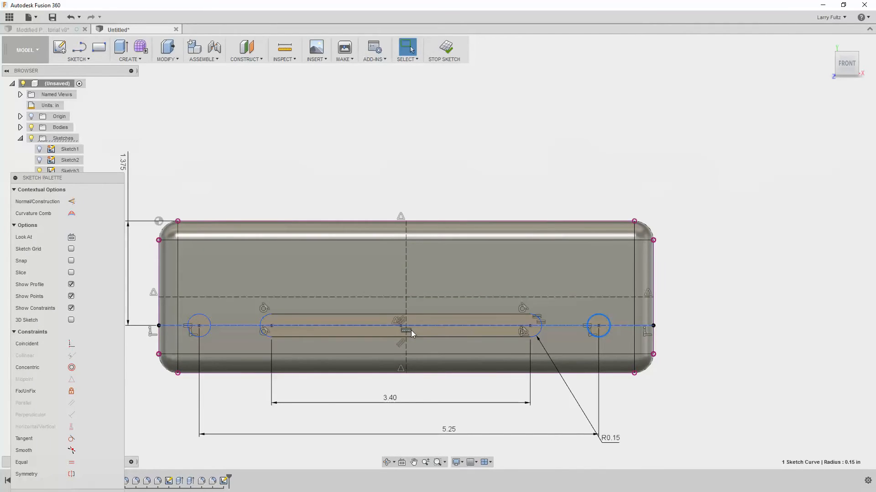
Constrain the slot's center point to be coincident with the vertical midline
key(Escape)
click(401, 326)
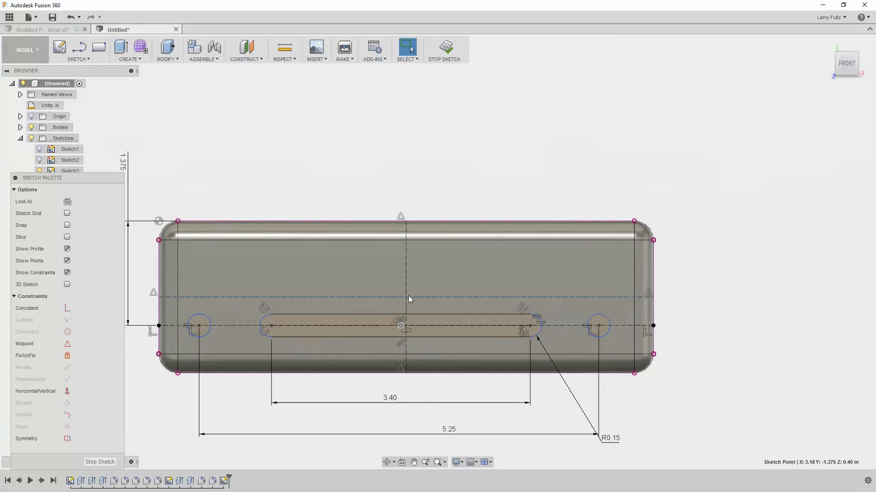
ctrl+click(406, 286)
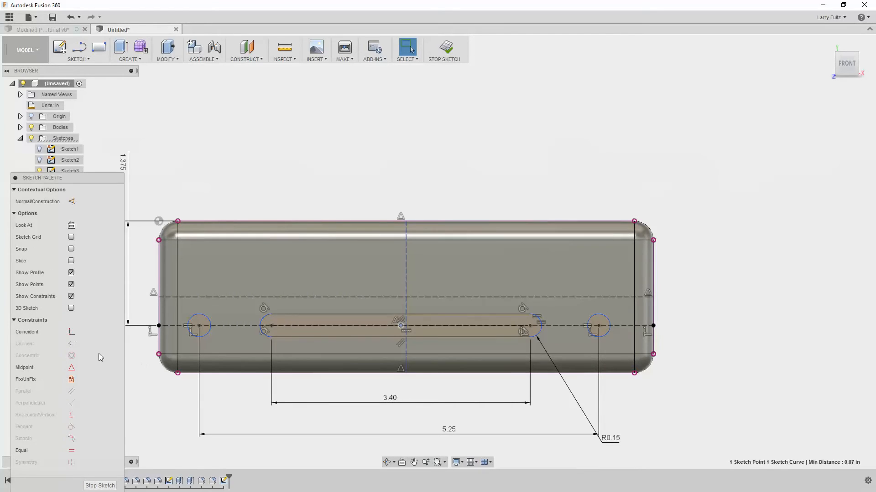
click(71, 332)
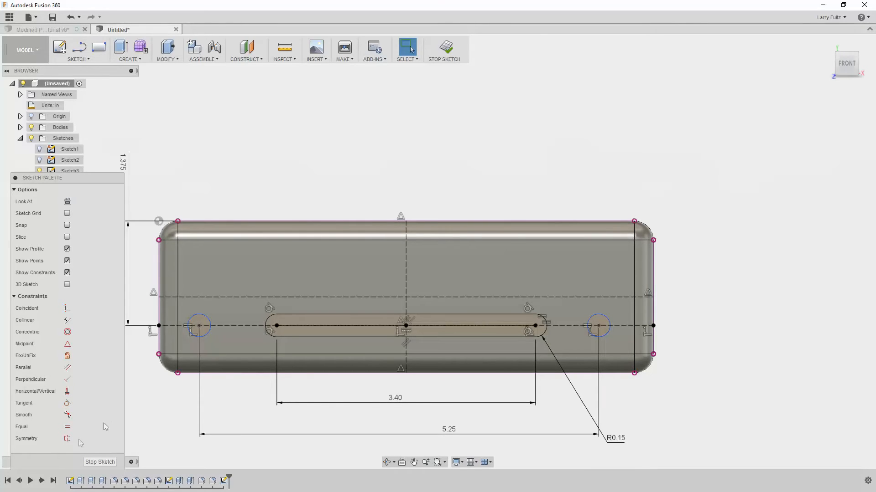
Make the two circles symmetric about the vertical midline
click(69, 439)
click(201, 315)
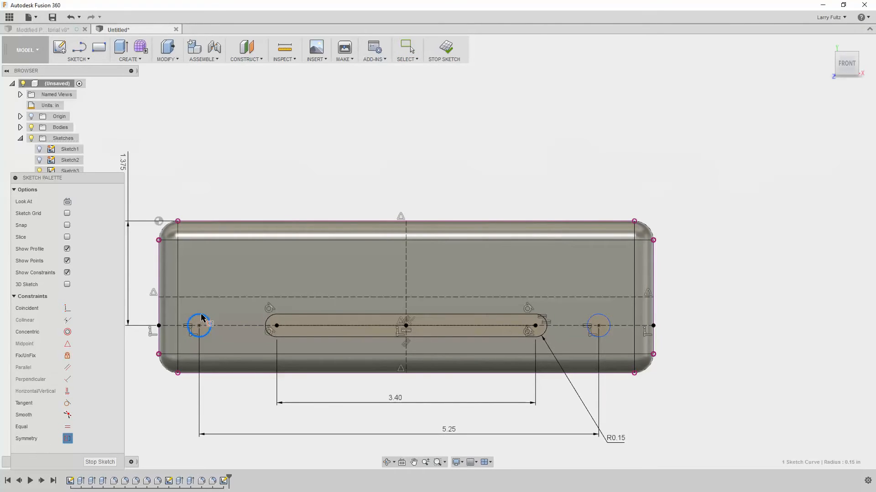
click(590, 324)
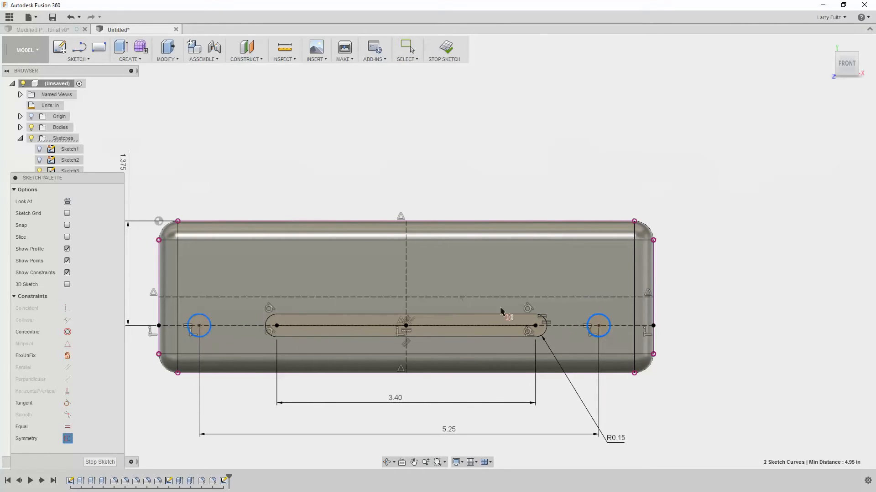
click(409, 286)
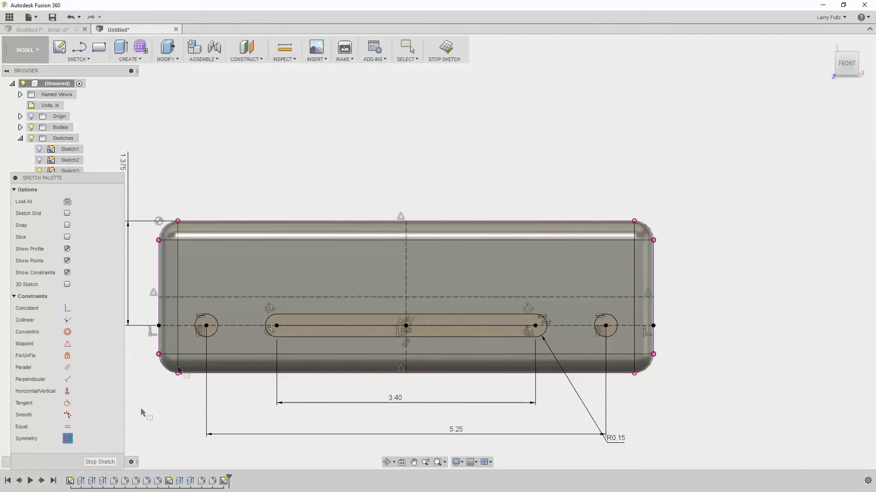
Finish the sketch and hide Body1 so only the second block is shown
click(99, 462)
mouse_move(283, 383)
shift+middle_down()
mouse_move(292, 389)
mouse_move(272, 371)
mouse_move(279, 372)
shift+middle_up()
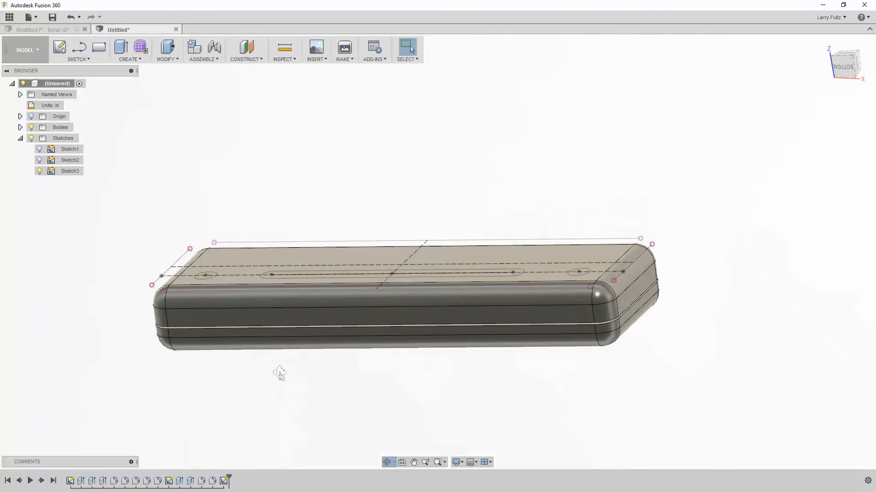
click(20, 128)
click(40, 138)
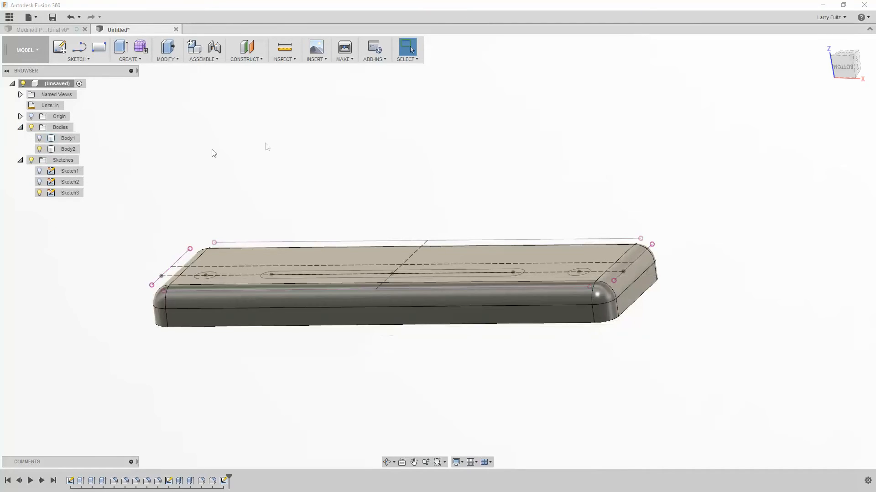
shift+middle_drag(303, 307, 302, 299)
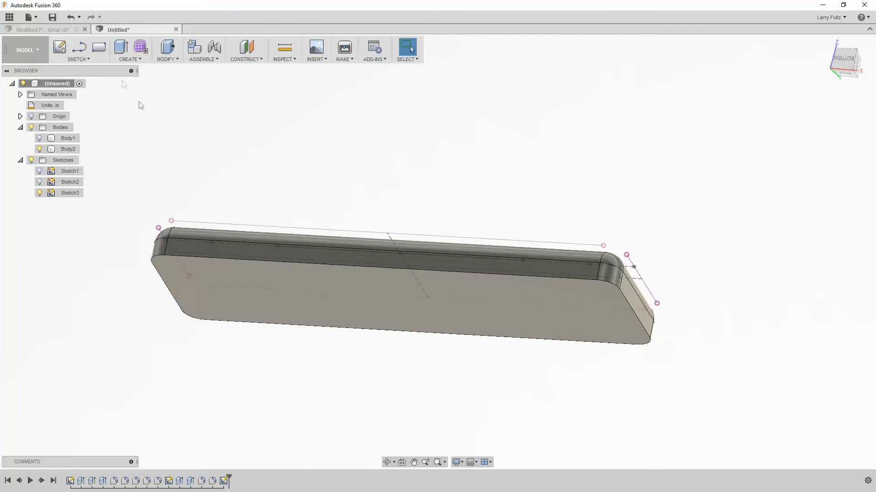
Shell the second block inward with a 0.125 in wall thickness, removing its large flat mating face
click(169, 59)
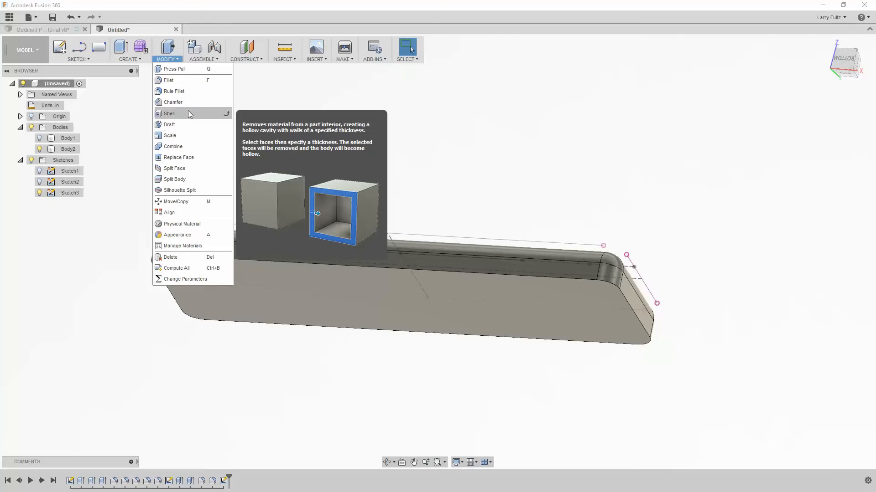
click(188, 114)
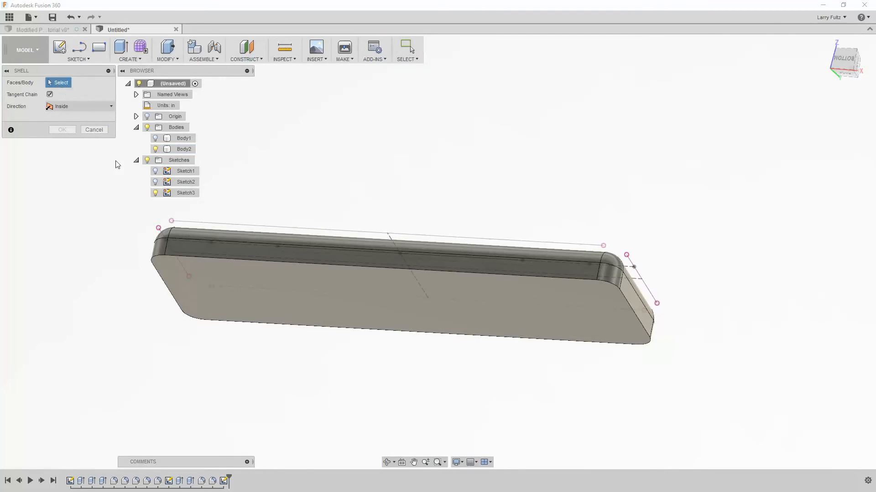
click(187, 262)
click(98, 109)
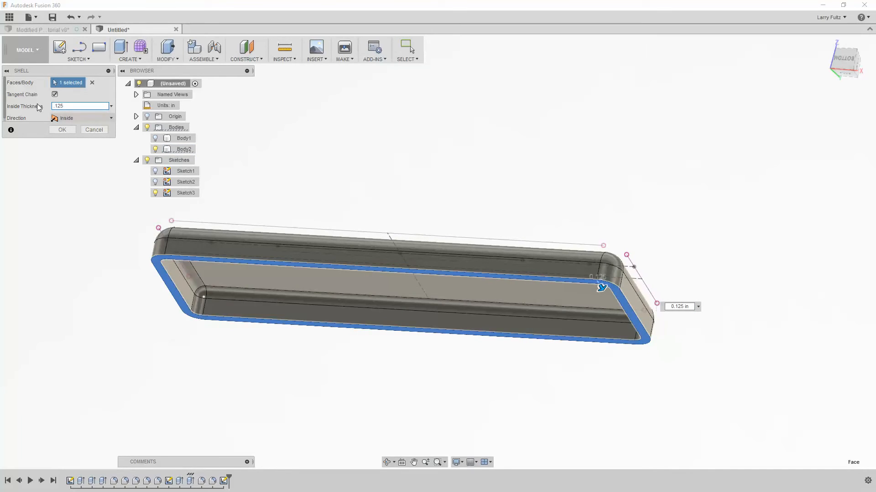
click(62, 130)
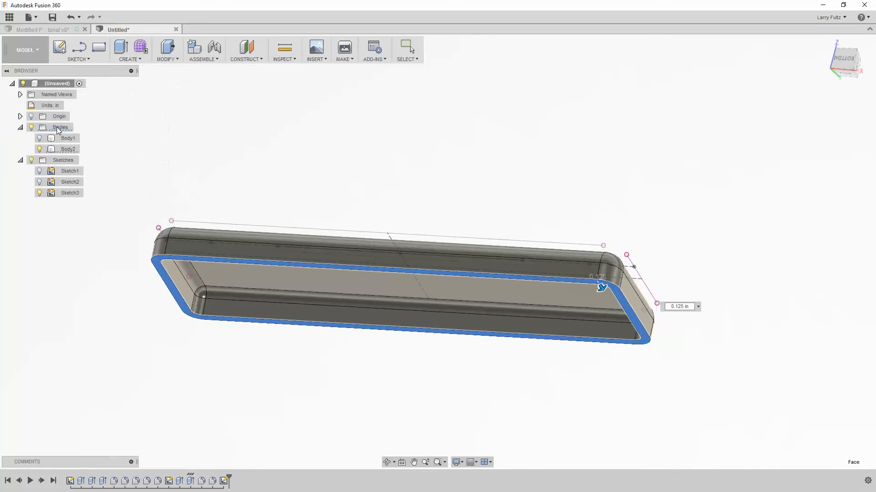
Extrude the slot and both circle profiles about -0.276 in to cut them through the second block's outer wall
shift+middle_drag(311, 182, 321, 228)
key(e)
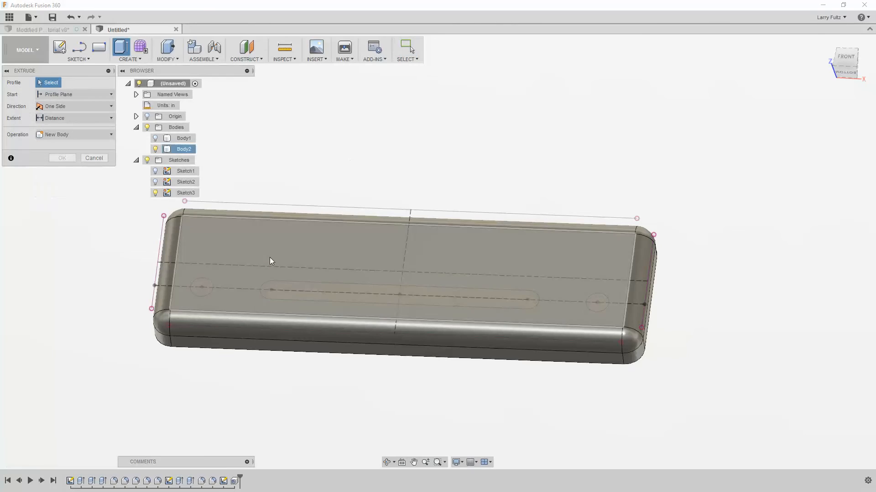
click(201, 287)
click(278, 285)
click(595, 300)
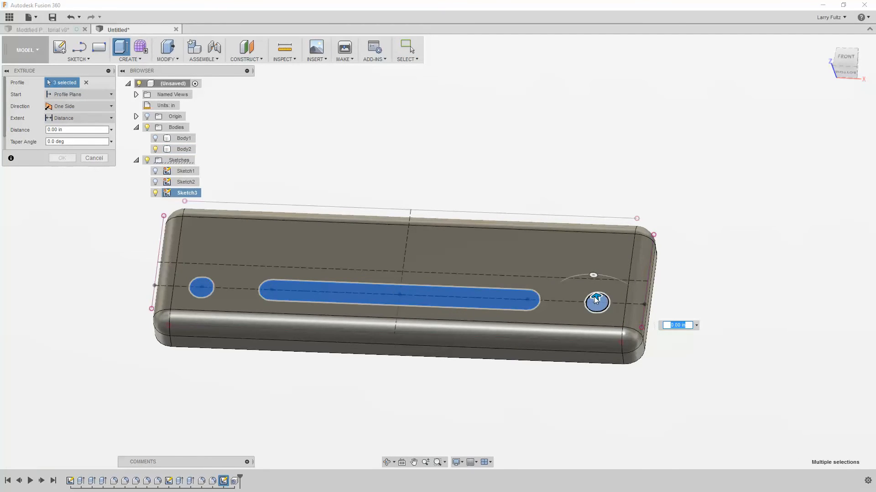
mouse_move(595, 298)
mouse_down()
mouse_move(598, 314)
mouse_move(599, 304)
mouse_up()
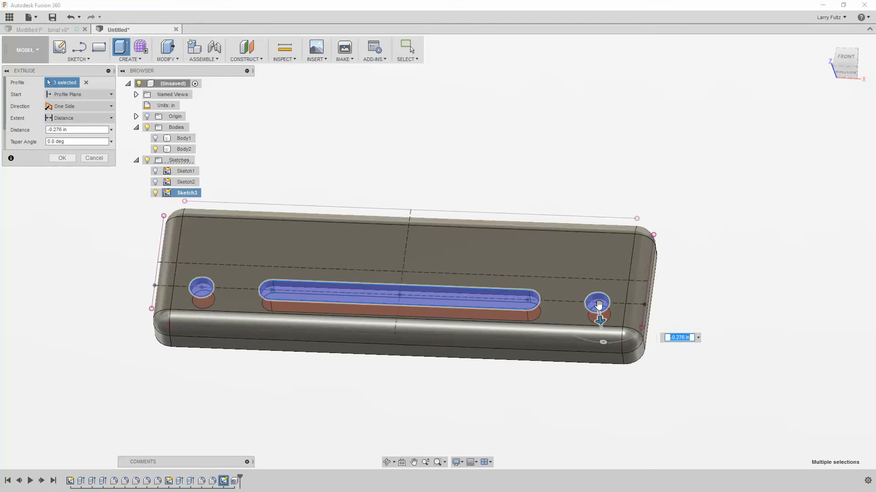
key(Return)
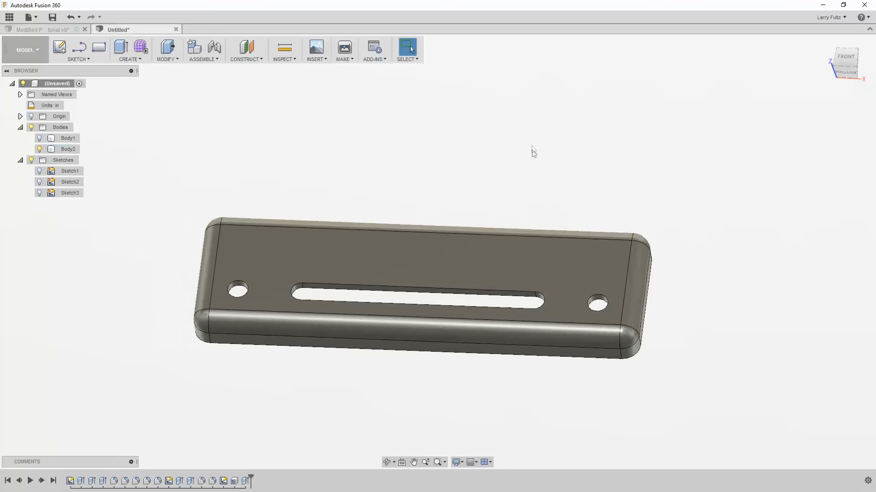
Show Body1 again and check the slot and two round holes with both blocks together
click(39, 138)
shift+middle_drag(410, 300, 440, 200)
scroll(440, 201, up, 2)
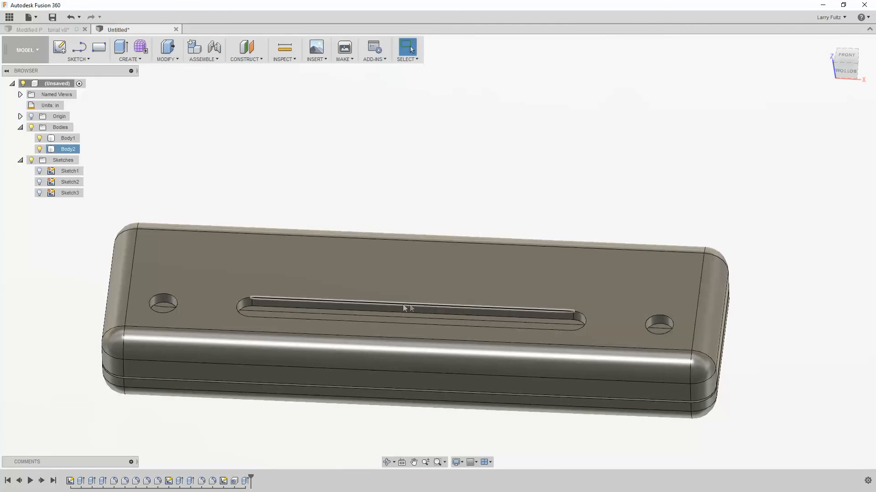
click(409, 312)
click(163, 307)
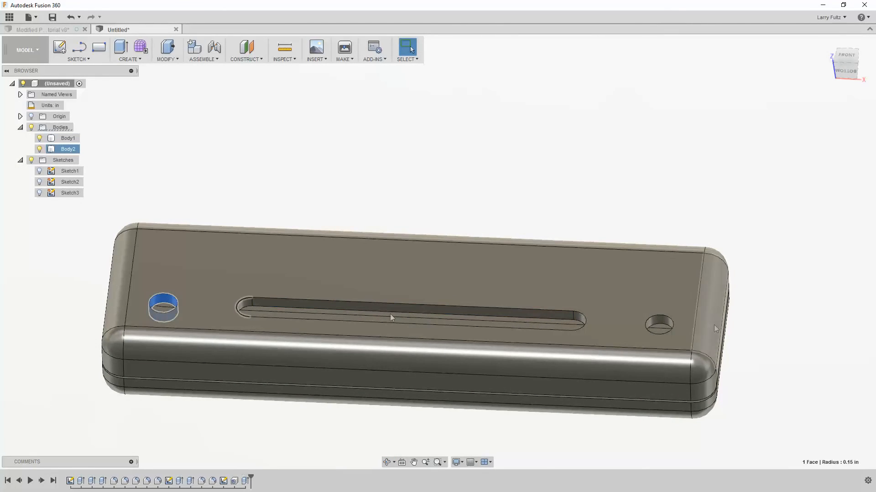
click(667, 323)
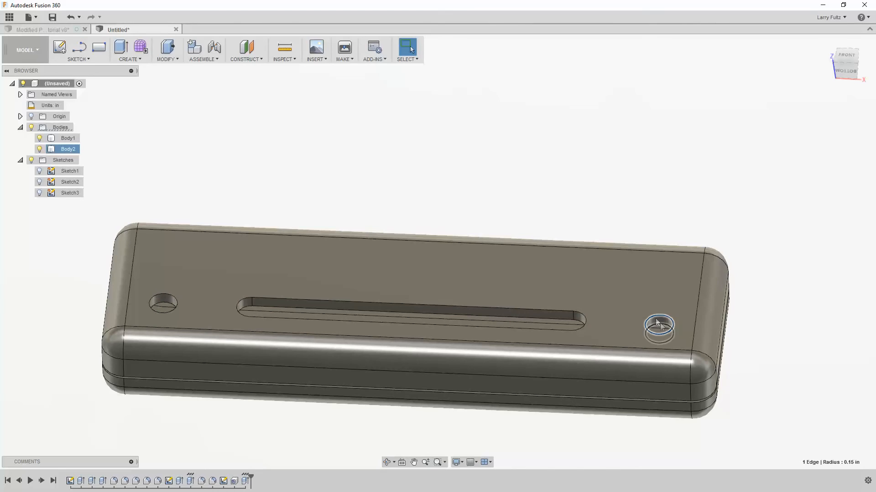
click(513, 200)
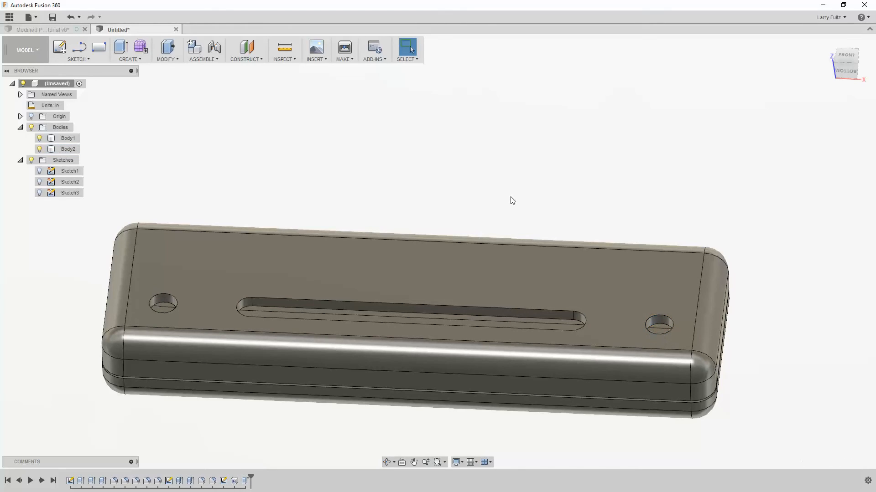